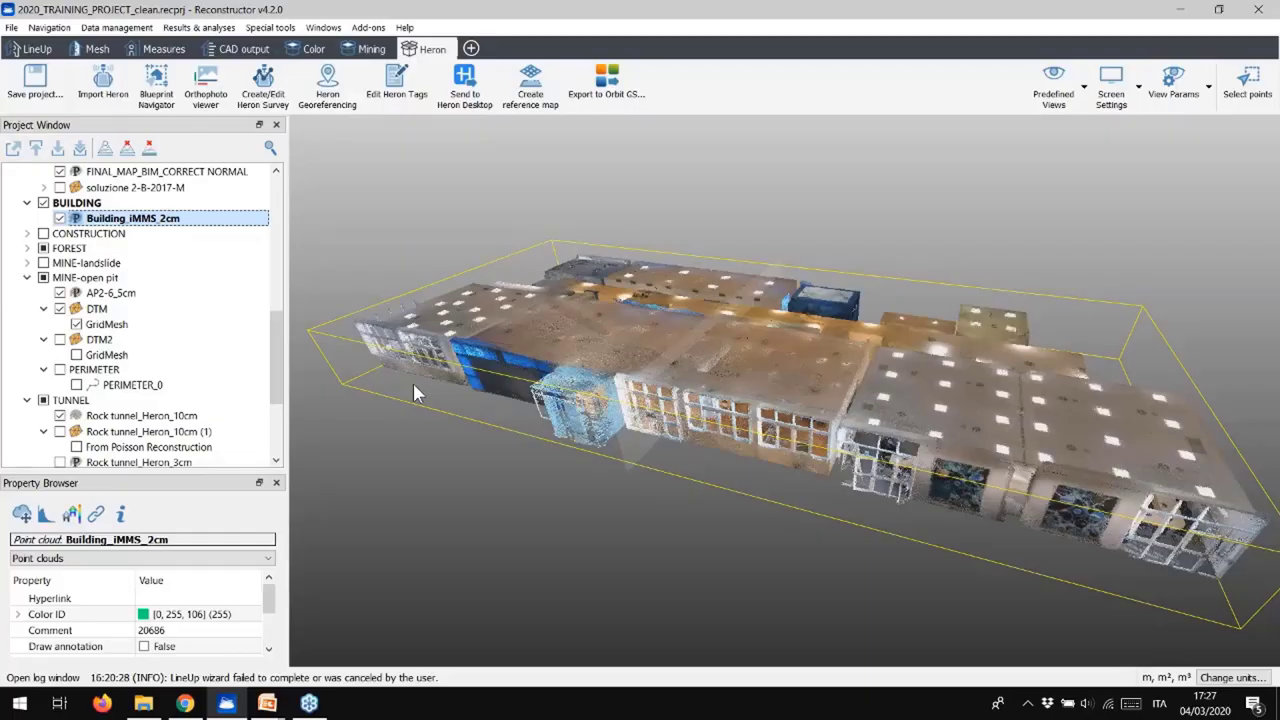
Orbit and zoom around the Building_iMMS_2cm point cloud, from overhead to a low side view.
drag(627, 344, 600, 363)
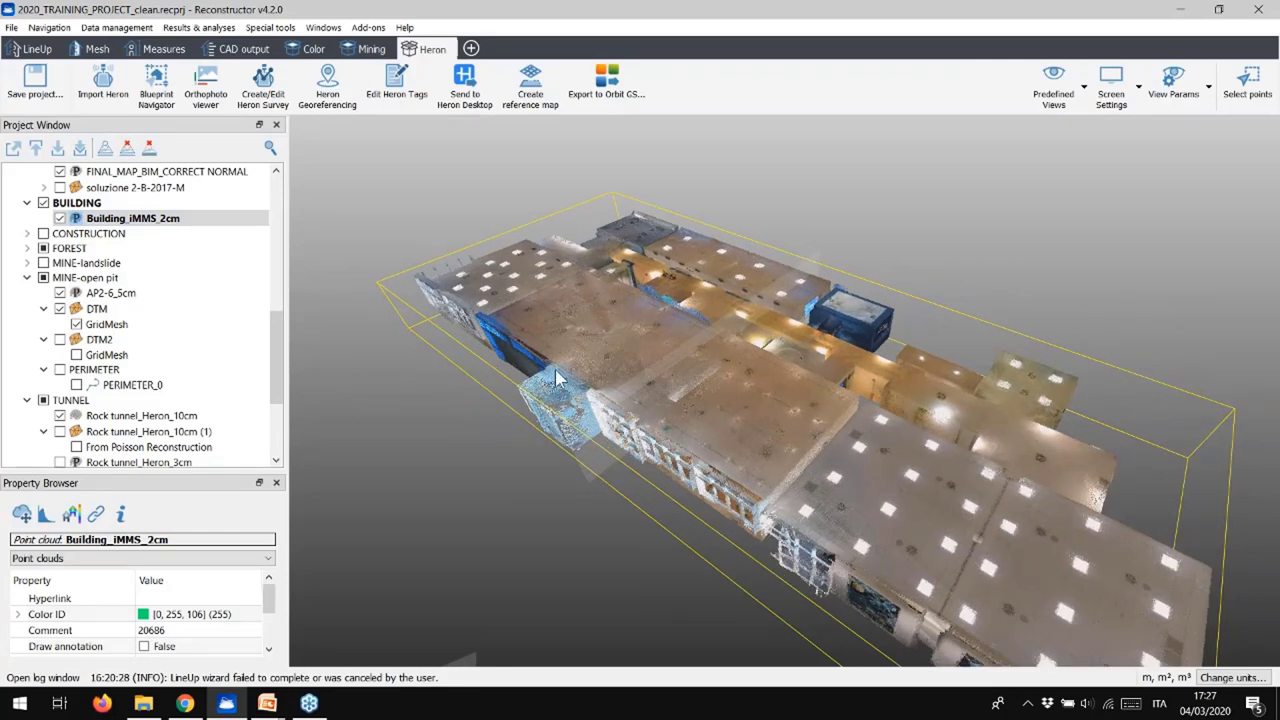
scroll(803, 329, down, 3)
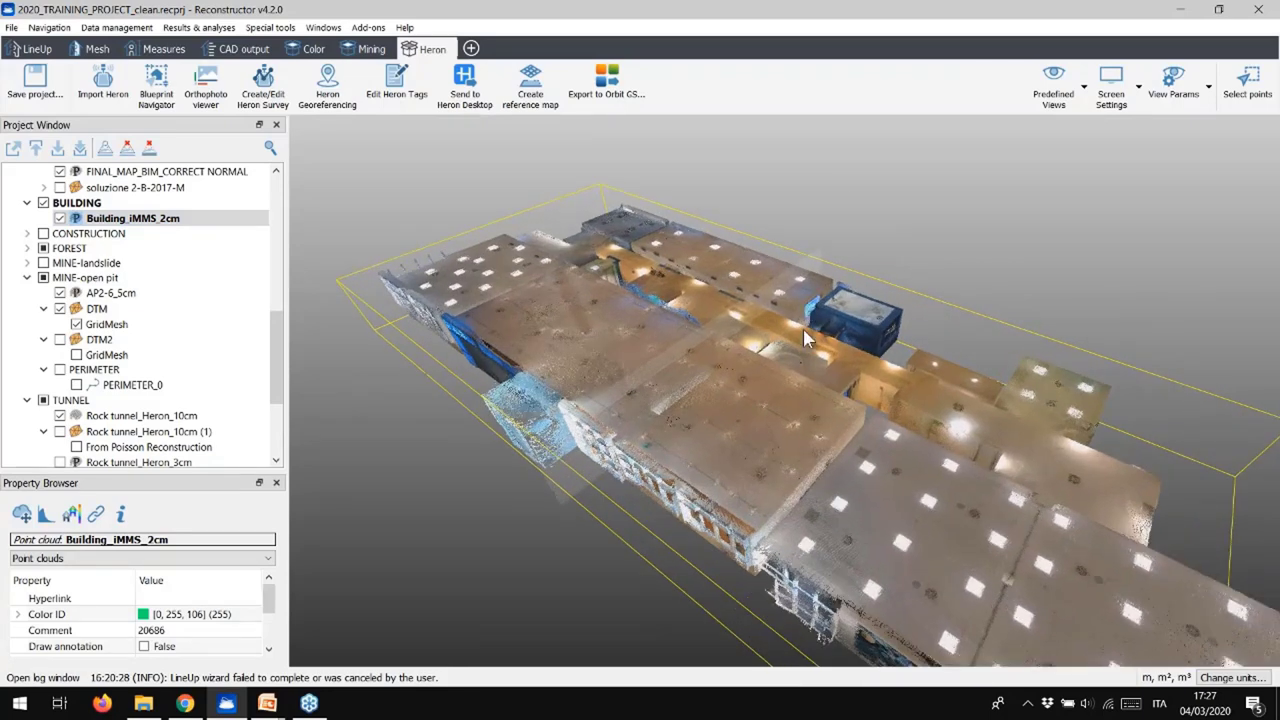
drag(815, 330, 900, 254)
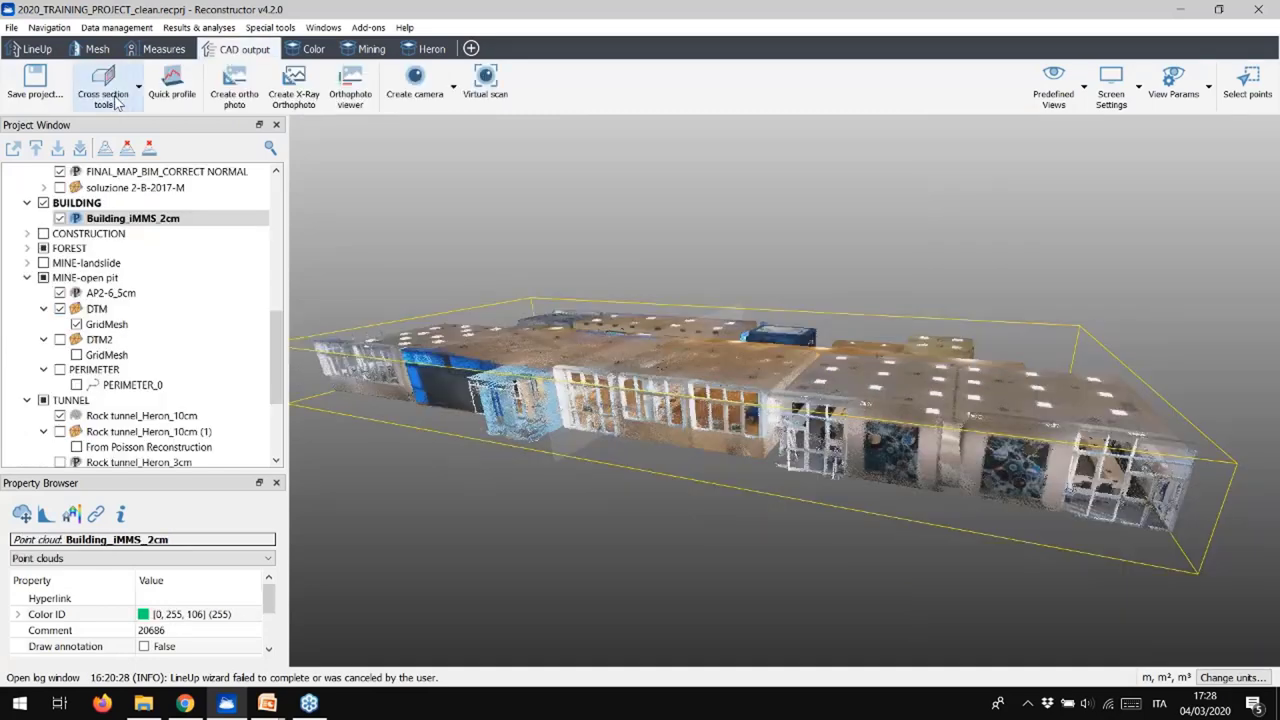
Review the Vertical plane Building settings (24 m by 5 m), then view the building from overhead.
click(115, 98)
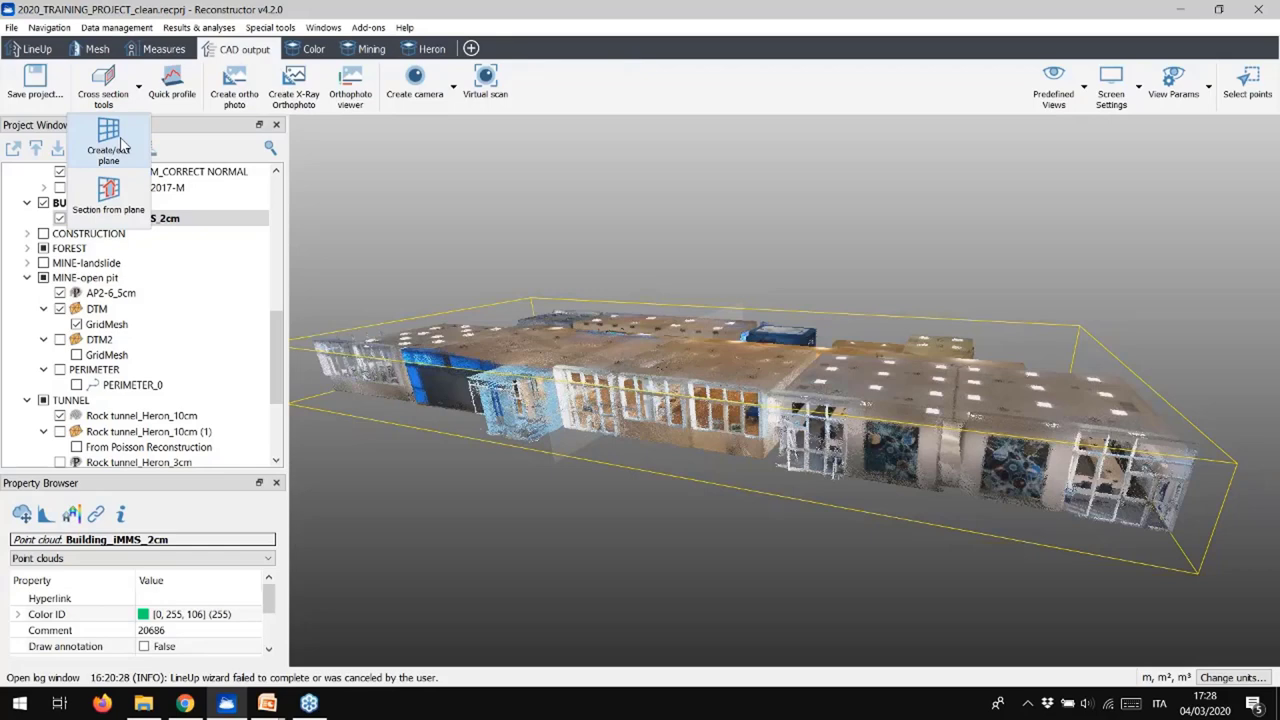
click(122, 146)
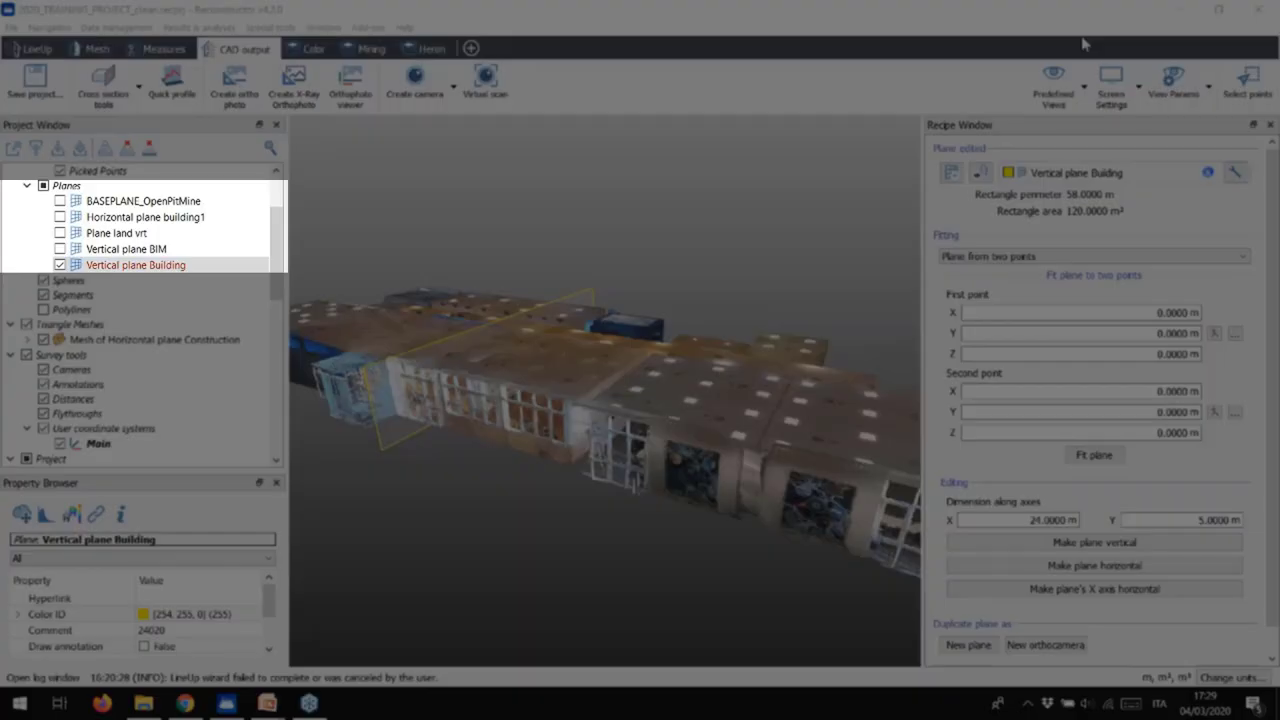
click(1270, 126)
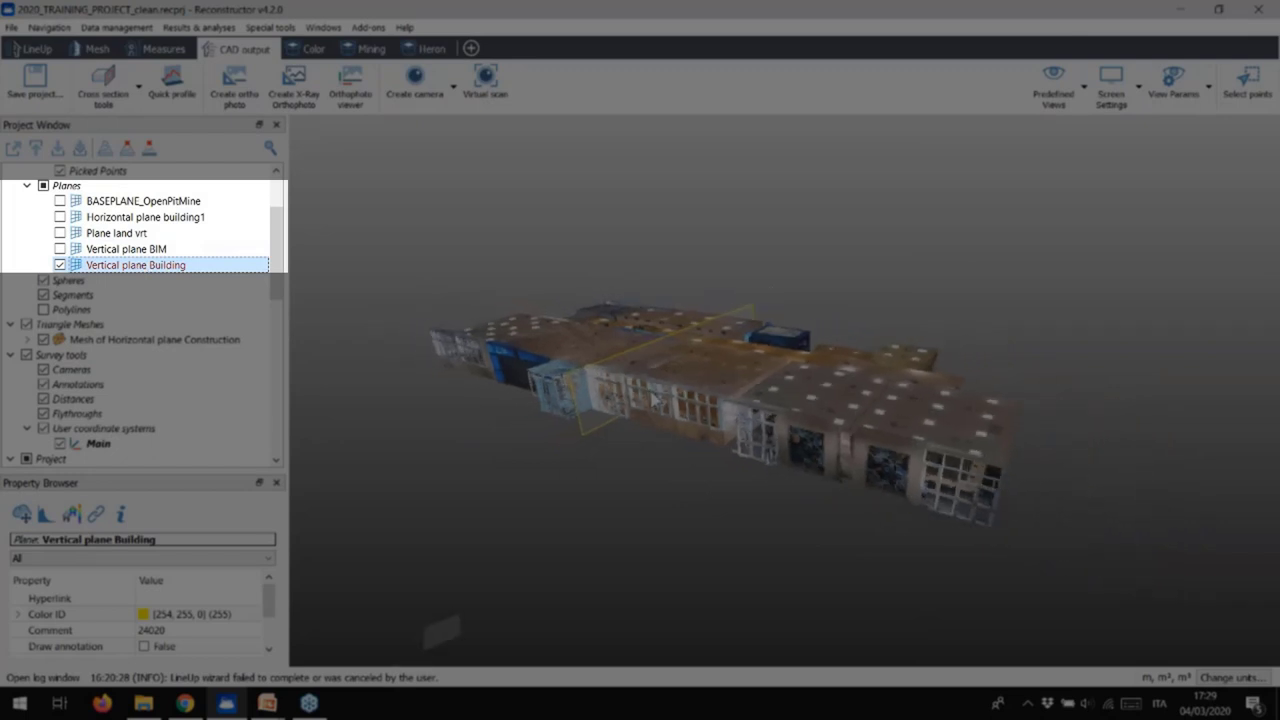
scroll(660, 396, up, 4)
drag(695, 368, 586, 356)
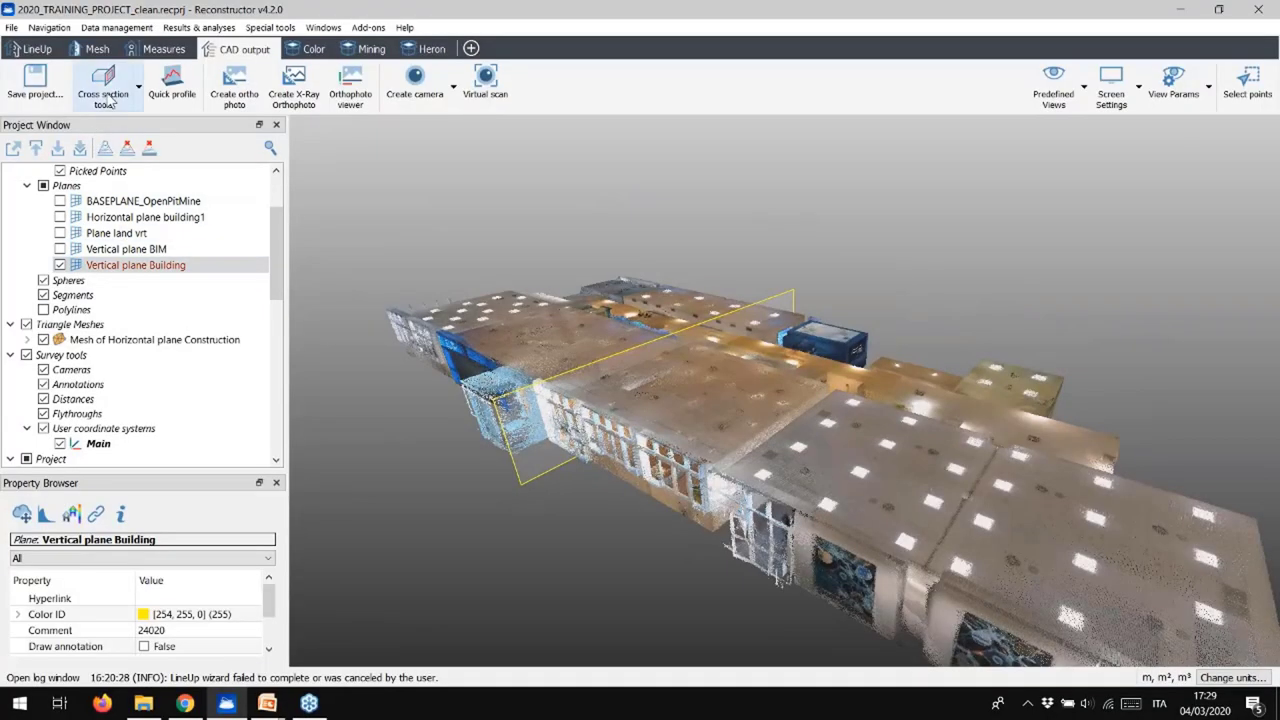
Create a plane section survey named 'Vertical Sections BUILDING' using Vertical plane Building.
click(110, 98)
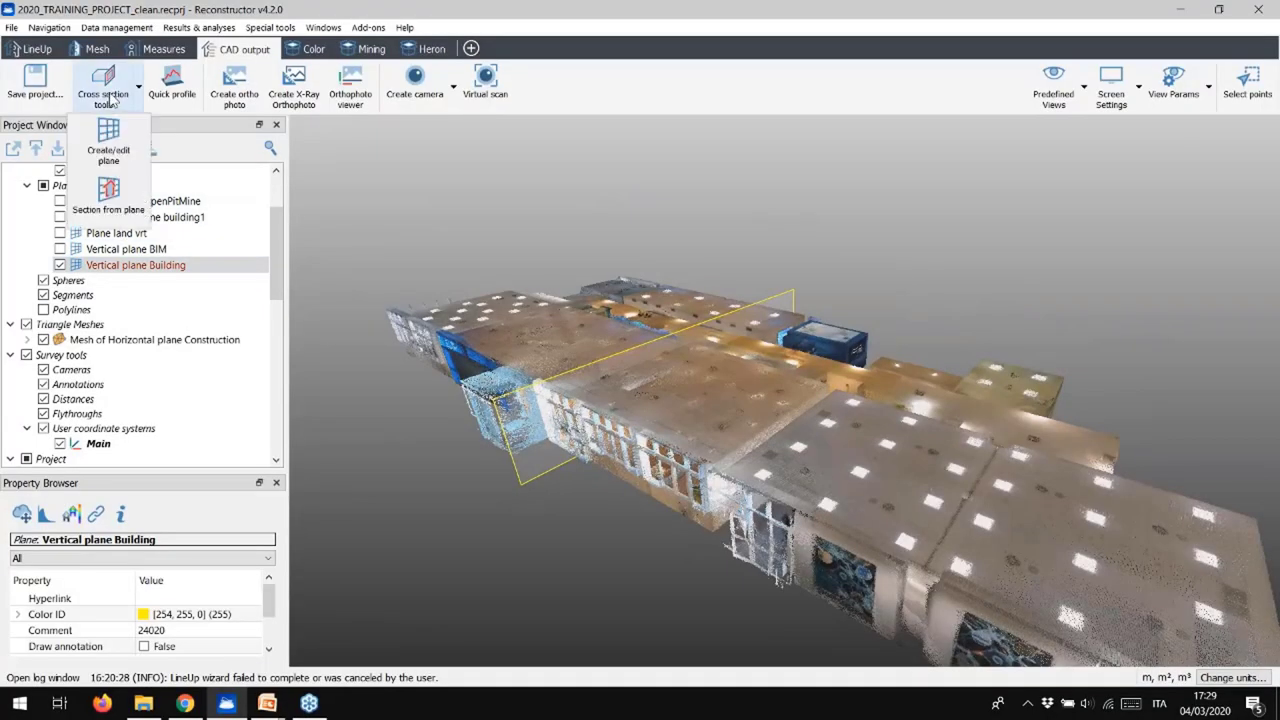
click(110, 197)
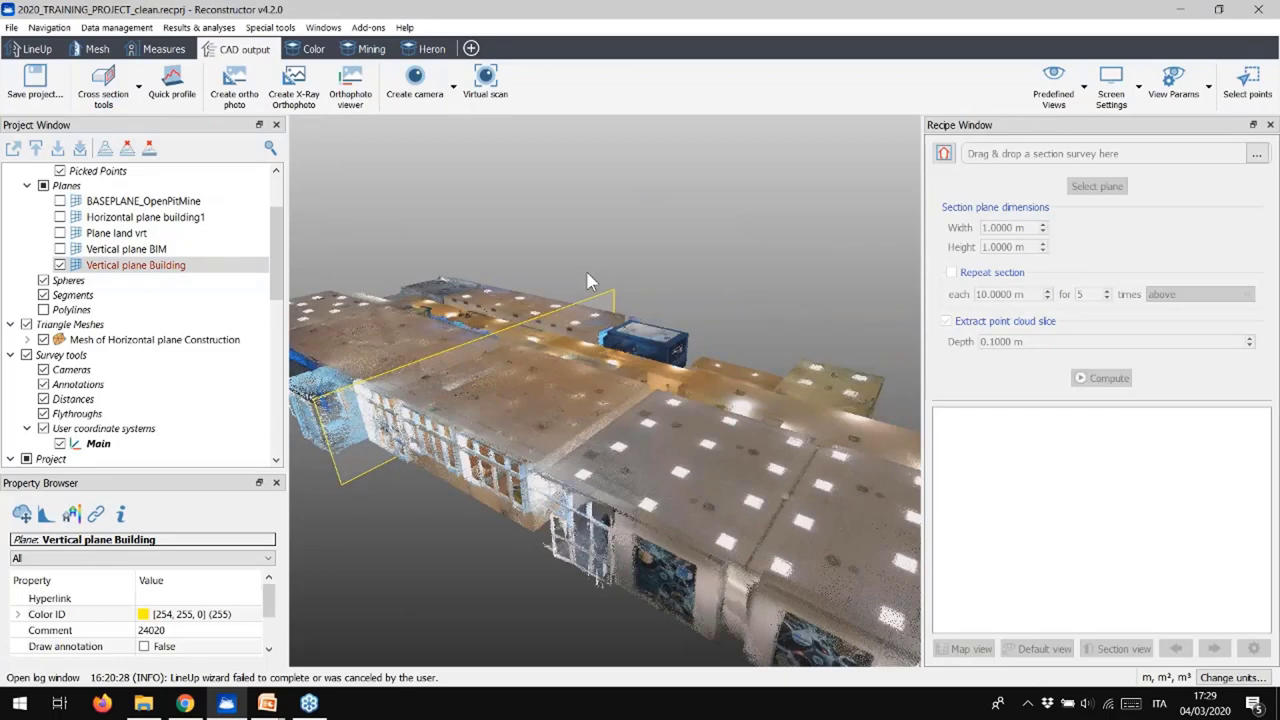
click(944, 154)
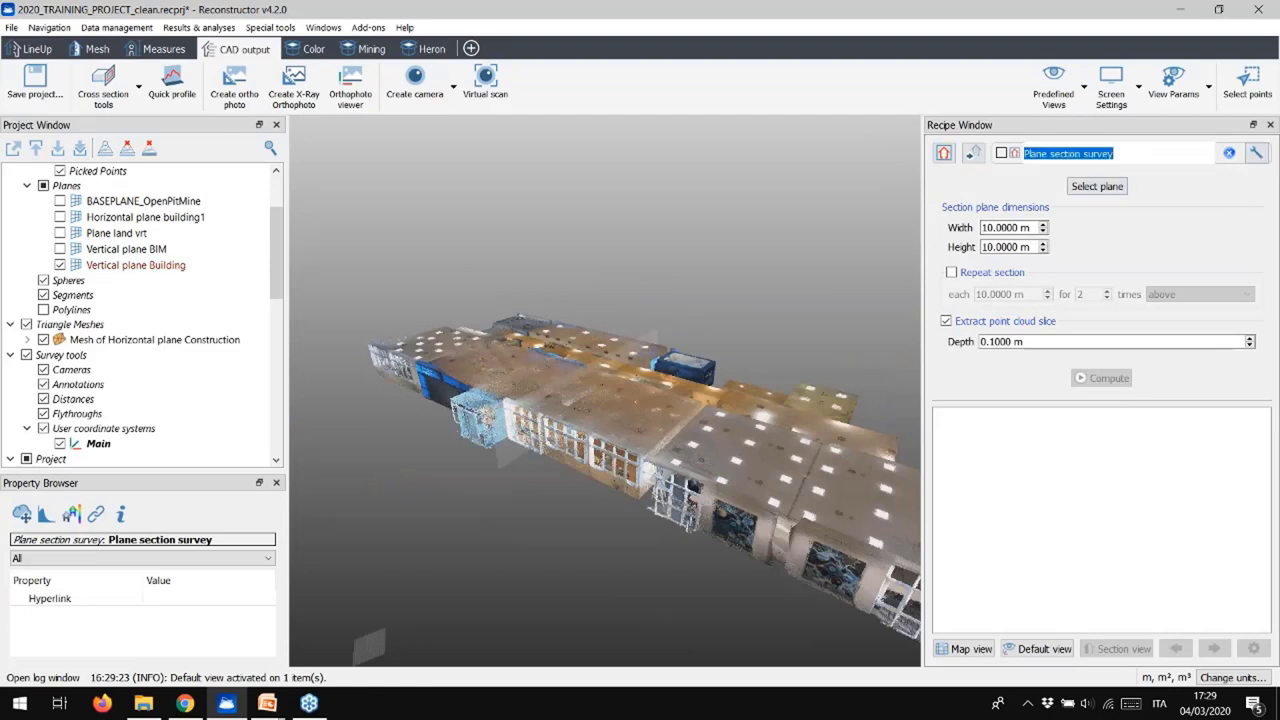
text(Vertical Sect)
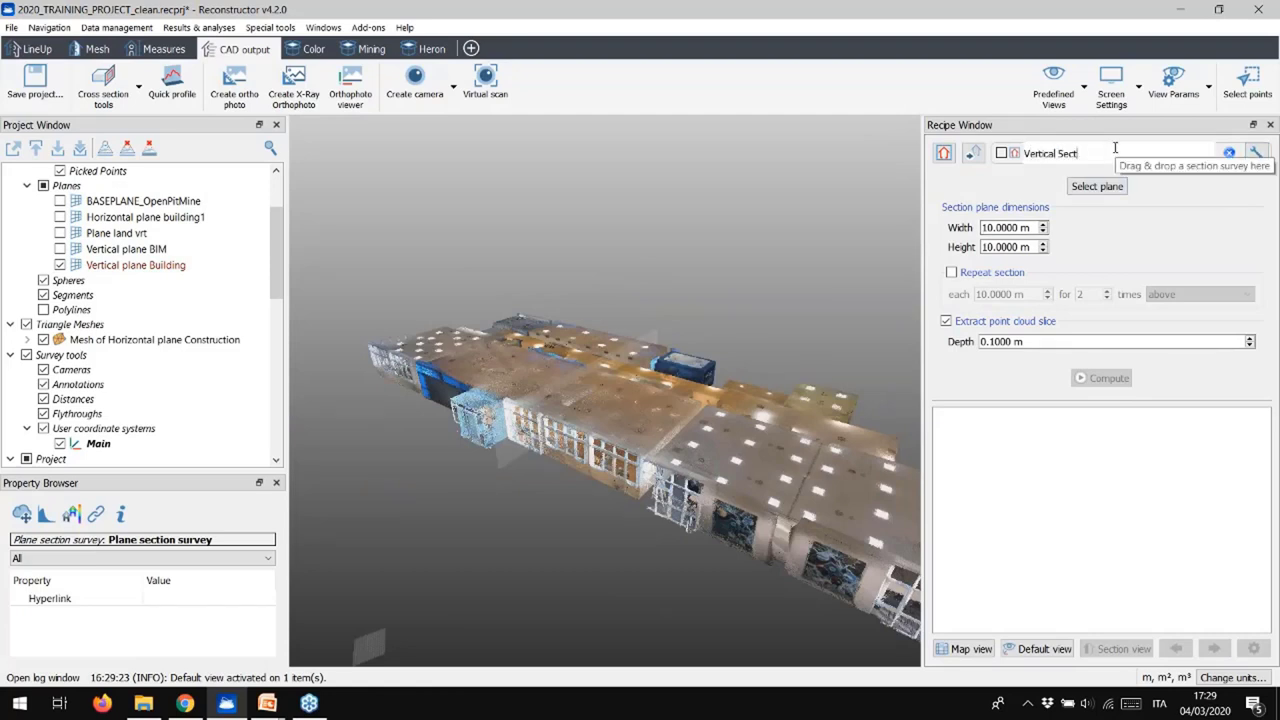
text(ions BUILDING)
key(Return)
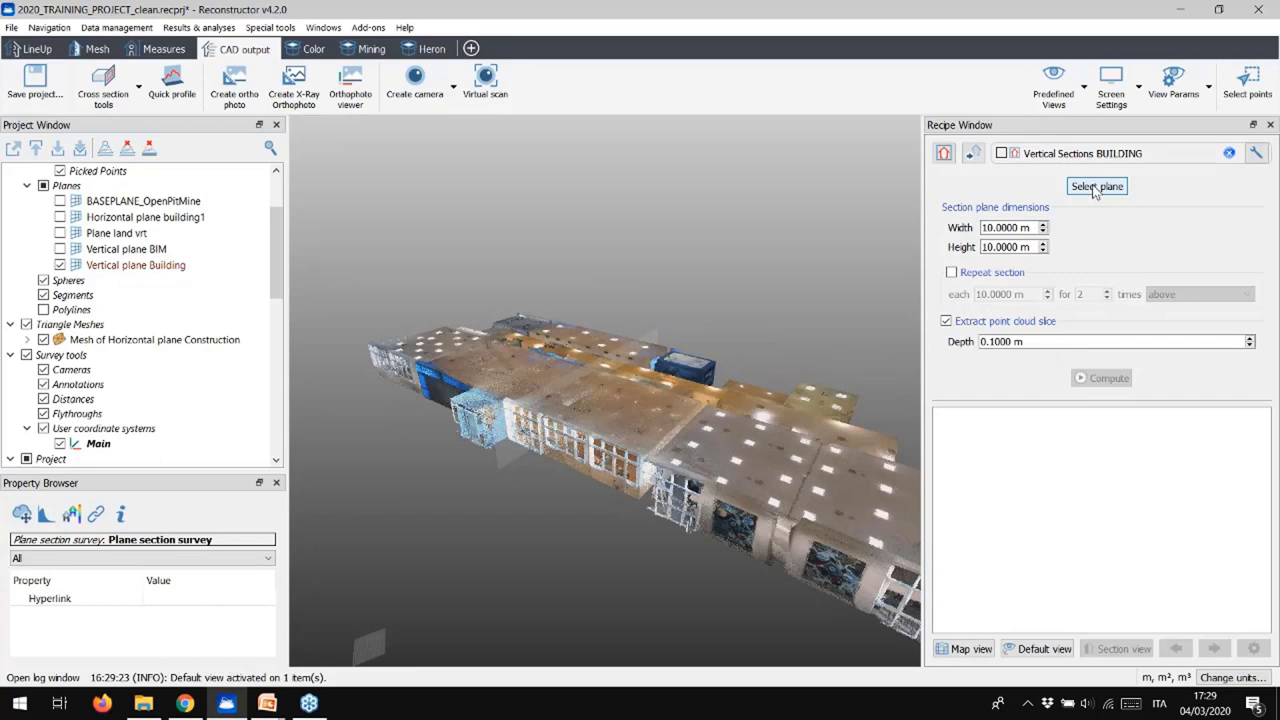
click(1095, 187)
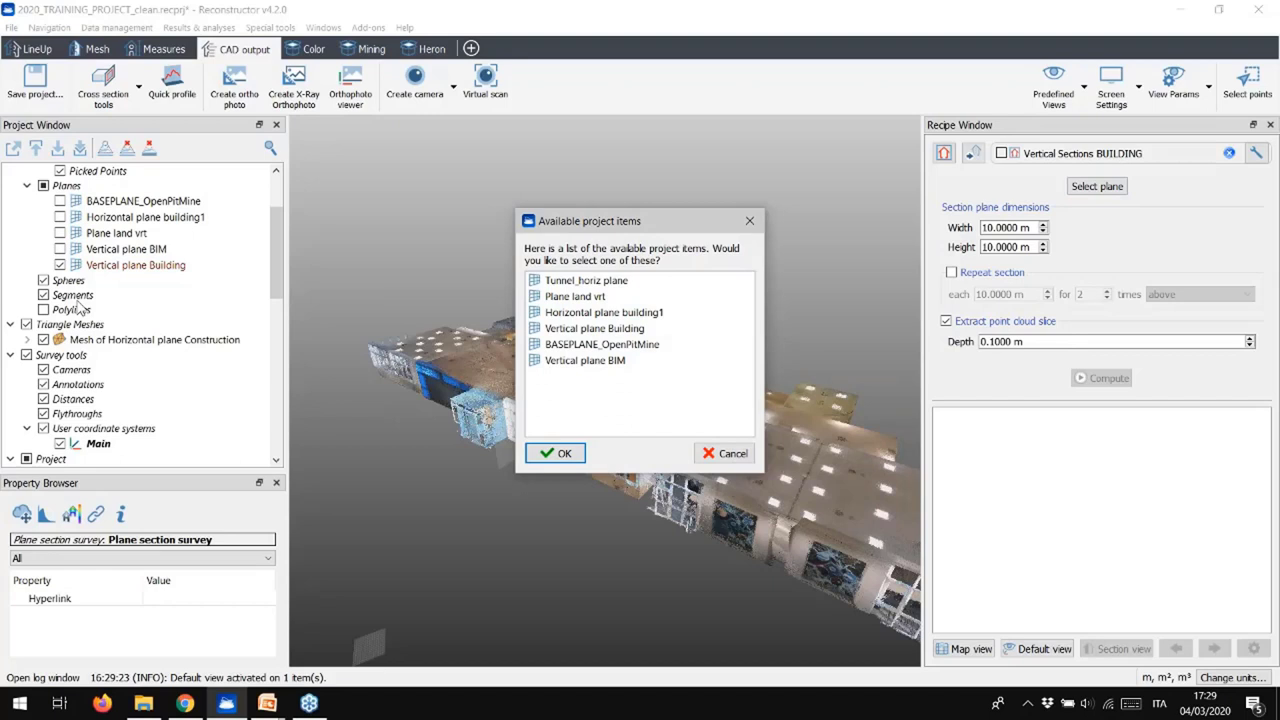
click(594, 328)
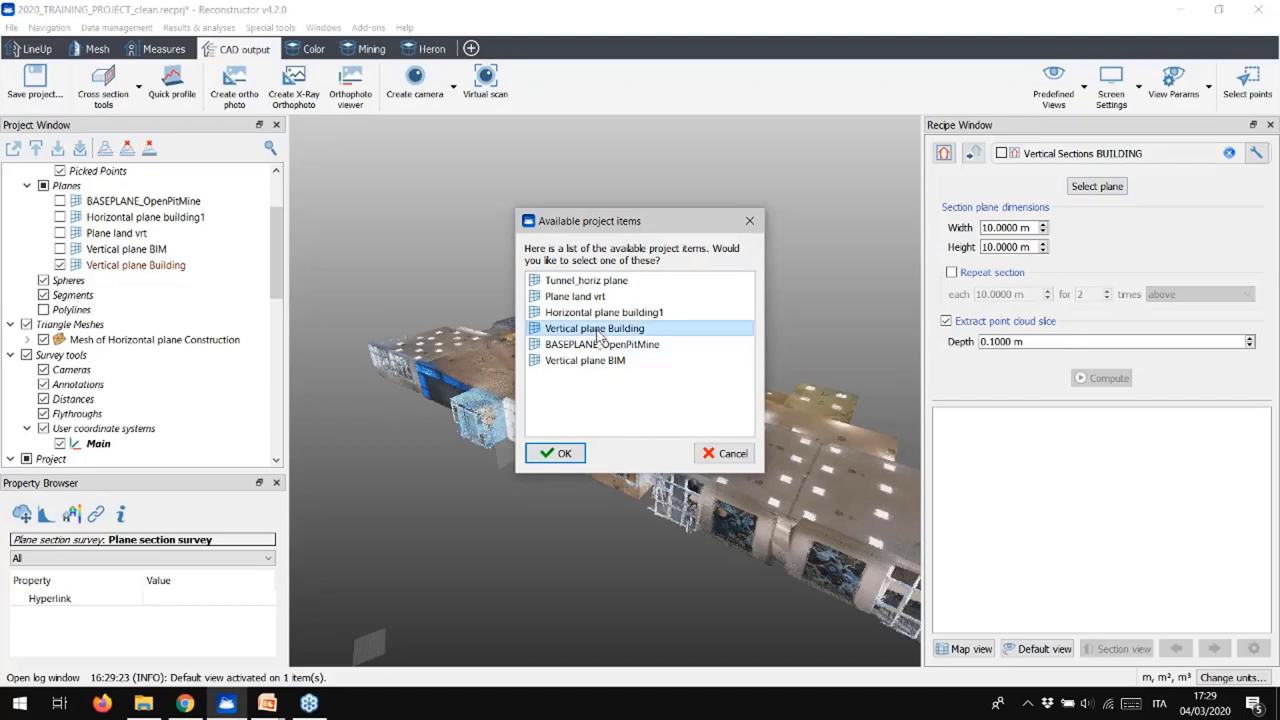
click(560, 453)
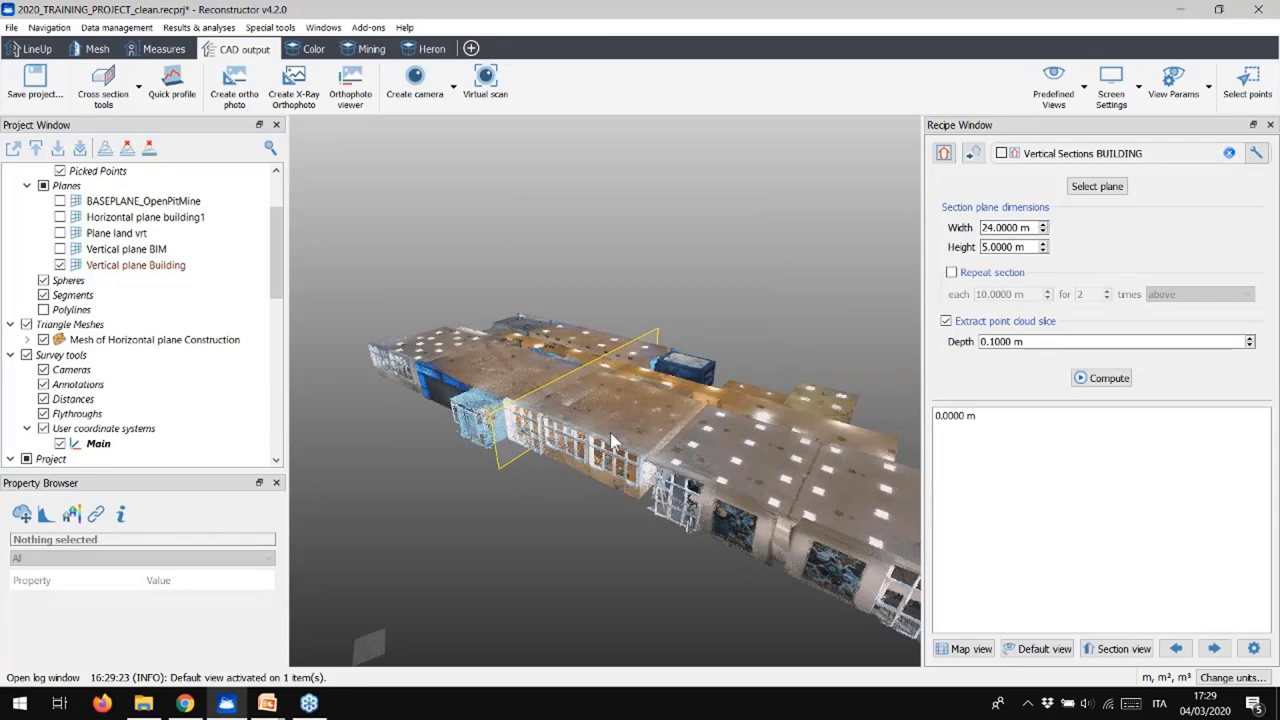
Turn on Repeat section, first trying a count of 50 at 1 m spacing.
scroll(627, 425, up, 2)
drag(627, 425, 701, 359)
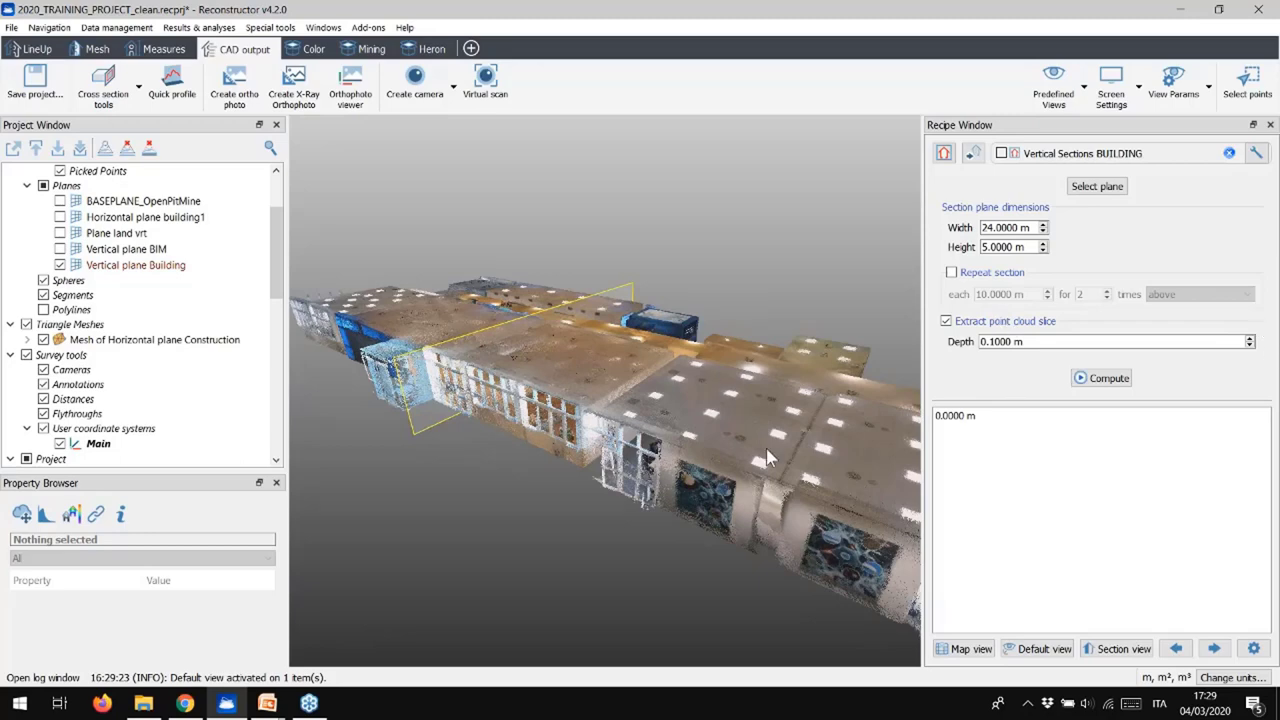
drag(768, 458, 698, 365)
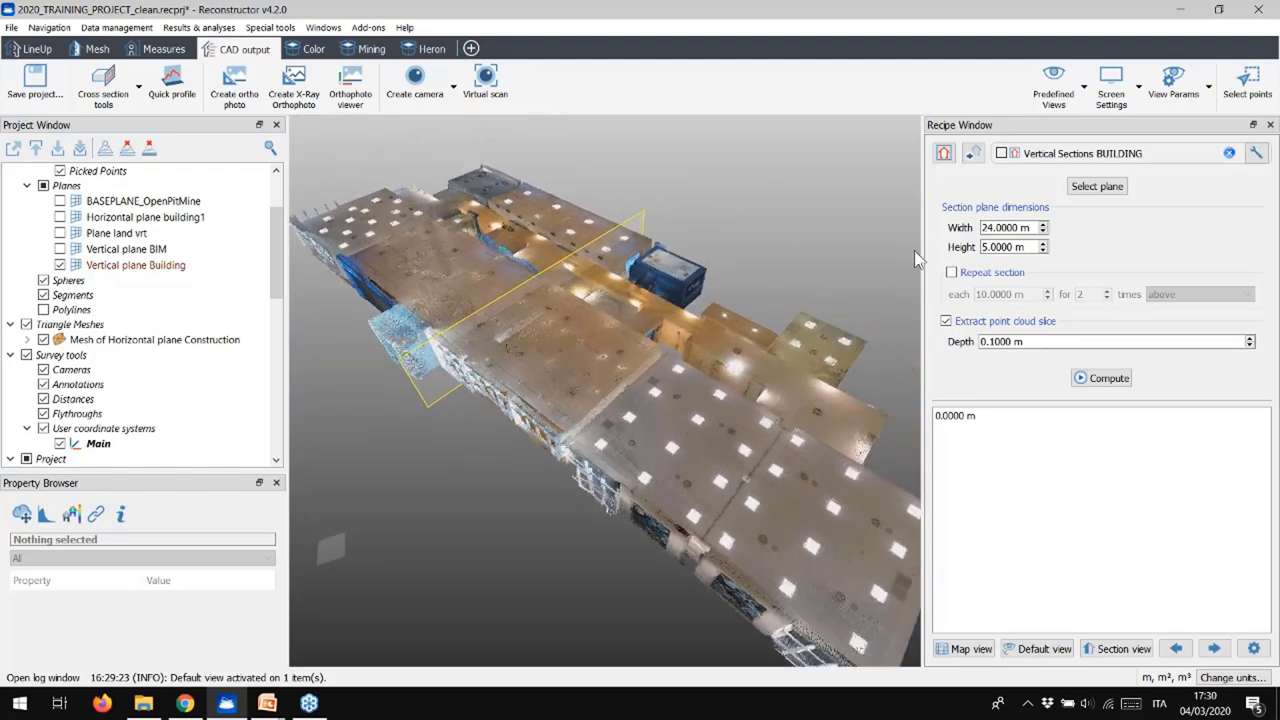
click(951, 272)
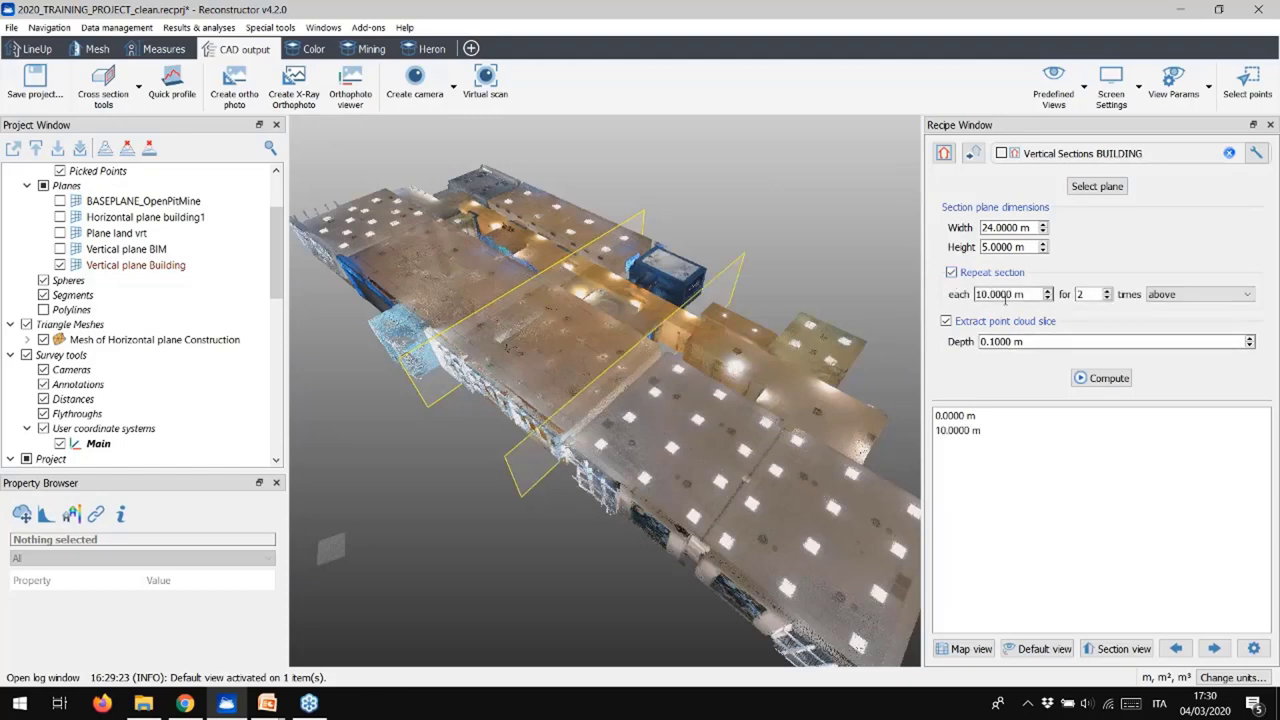
double_click(1079, 294)
text(50)
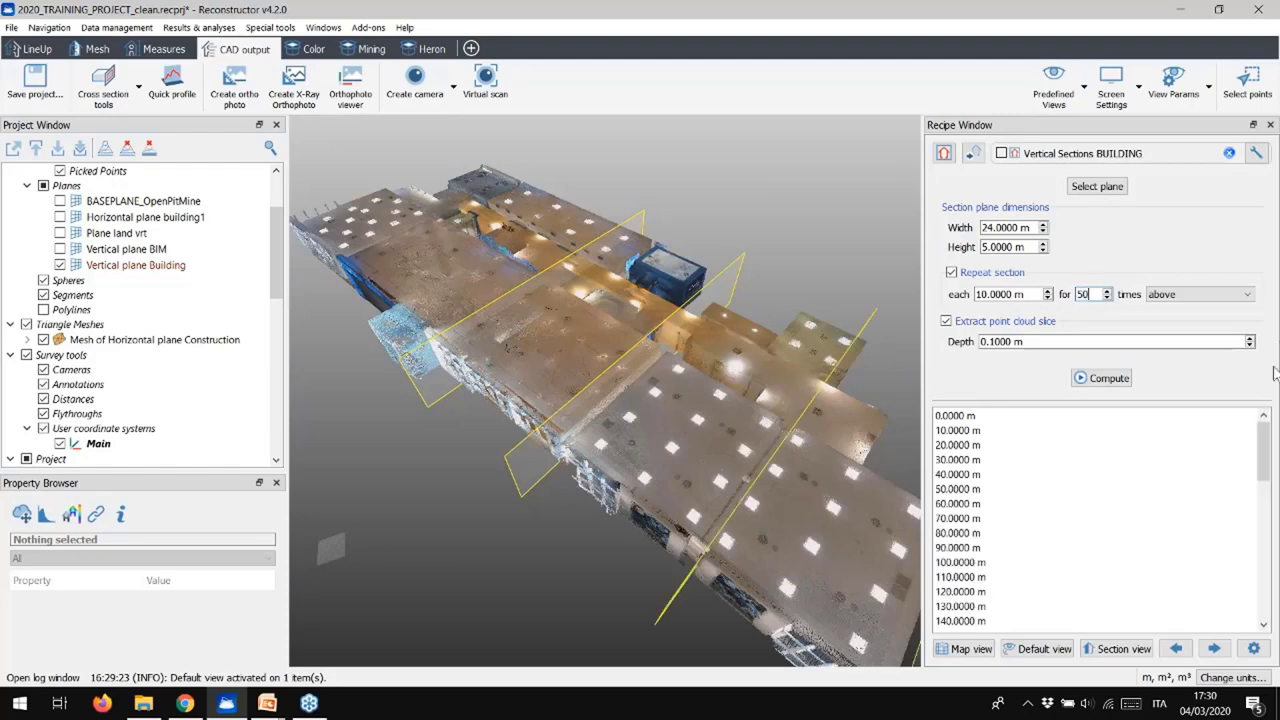
double_click(1028, 295)
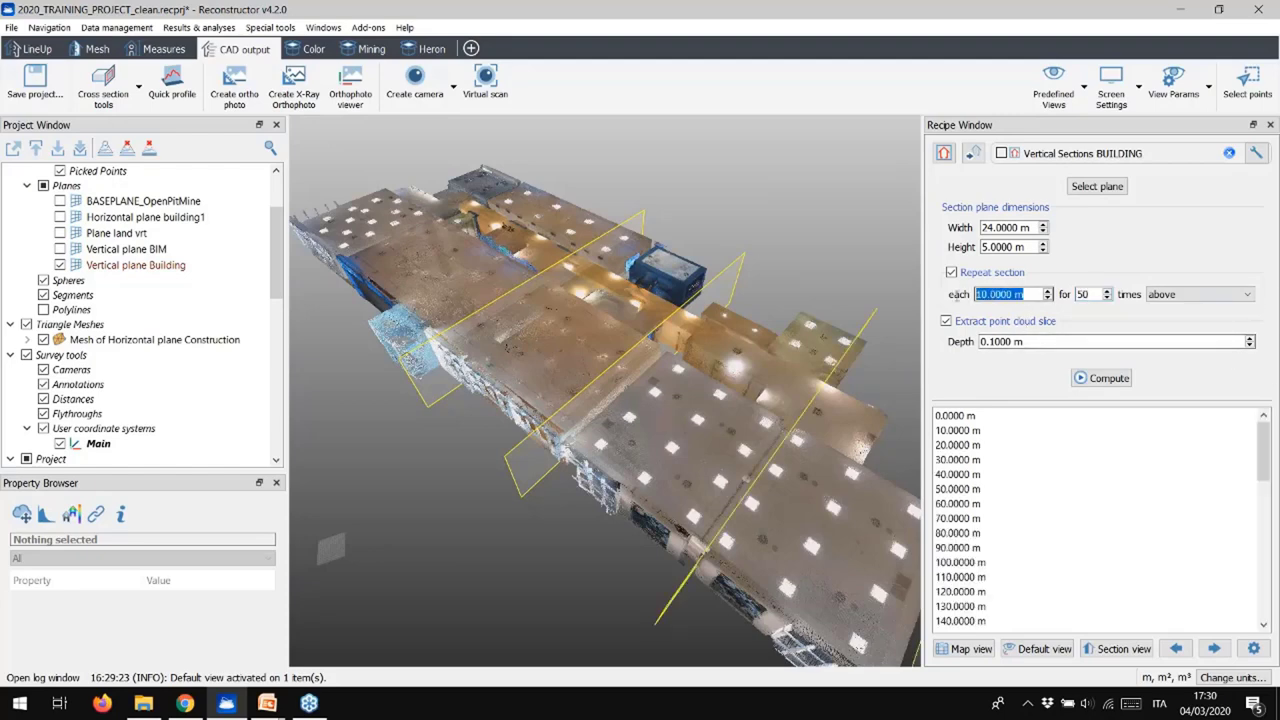
text(1)
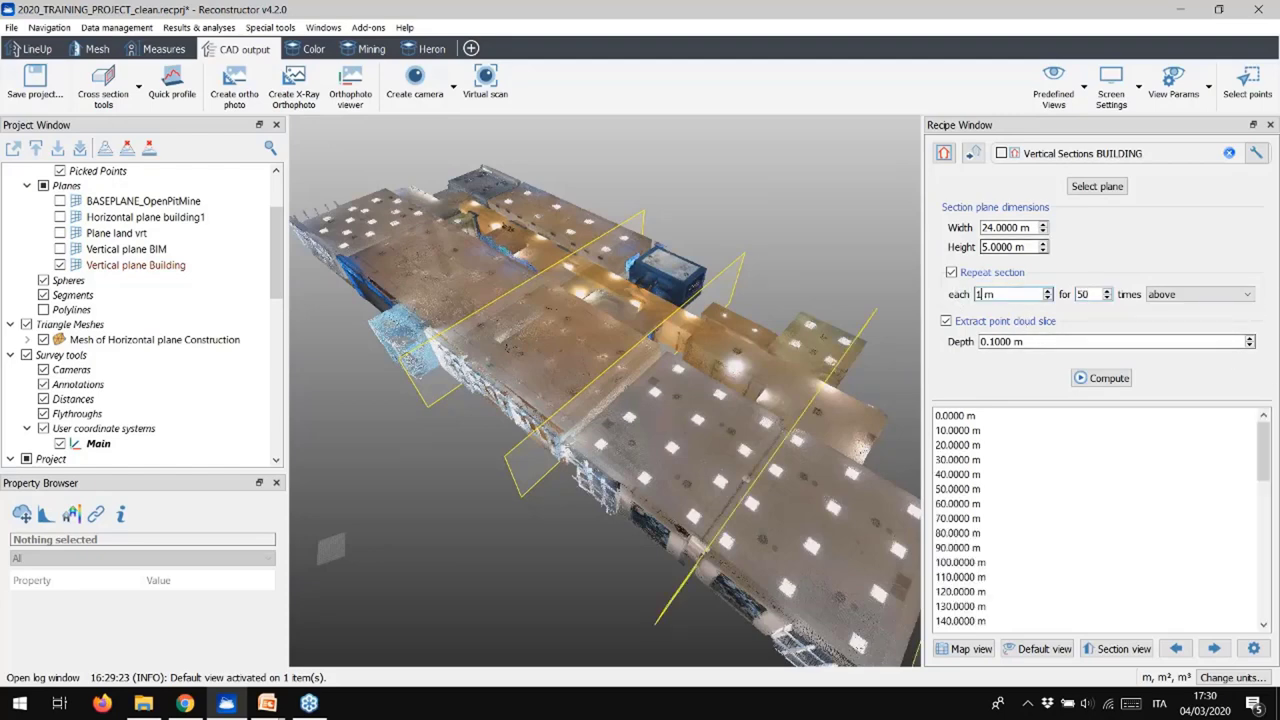
click(1094, 294)
Correct the repeat to 5 m spacing for 4 sections and apply it.
drag(822, 300, 730, 190)
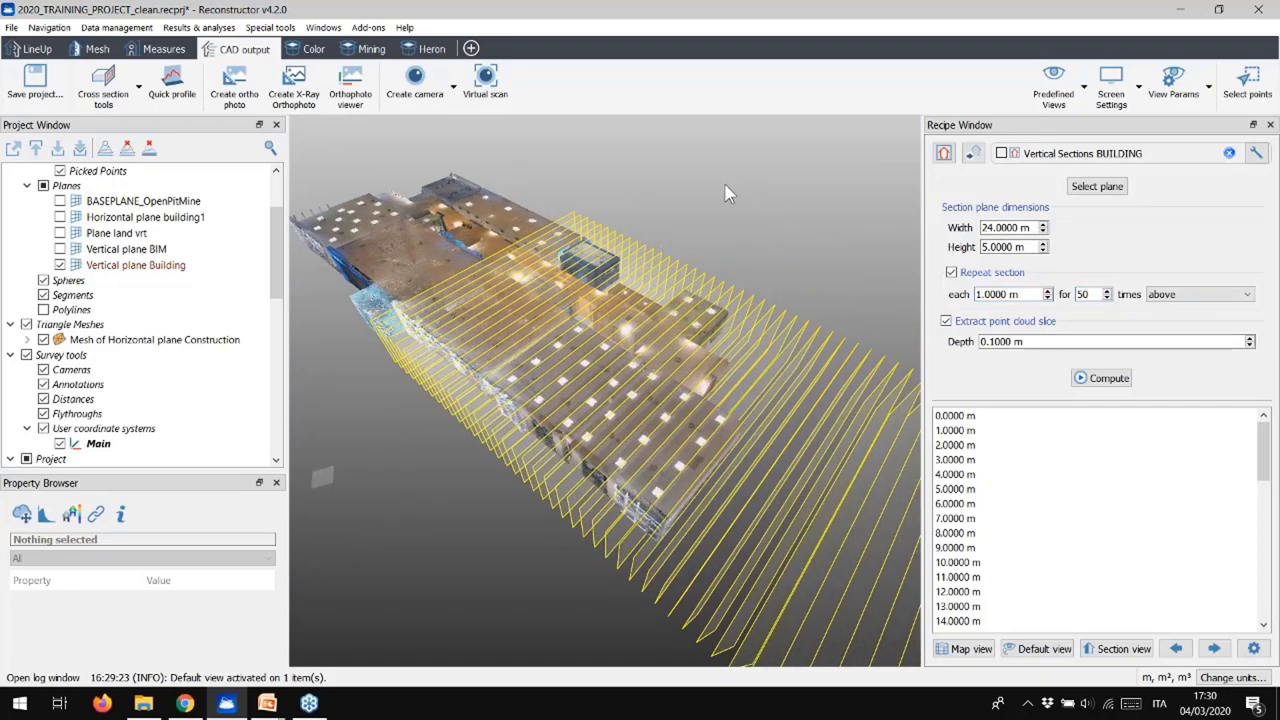
key(shift+Tab)
text(5)
double_click(1080, 294)
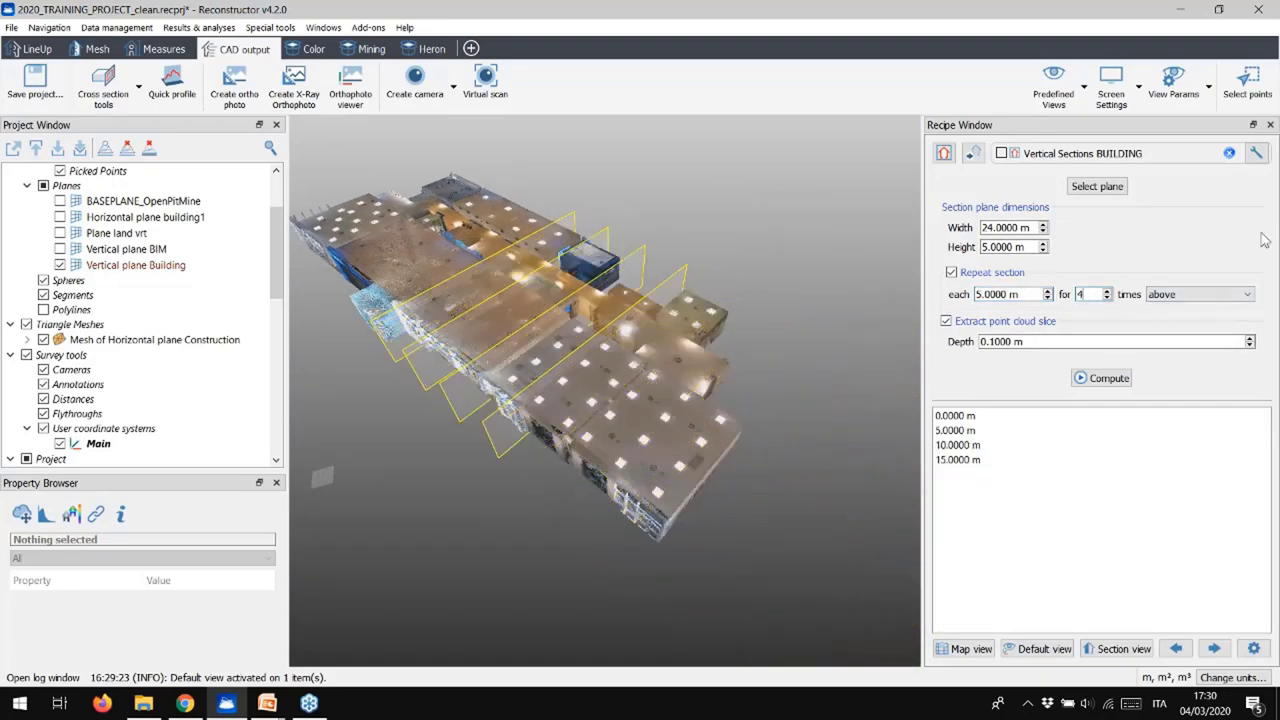
text(4)
key(Return)
Preview the 0 m and 15 m slices in Section view, then compute all four cross sections.
click(990, 341)
click(955, 415)
click(1118, 648)
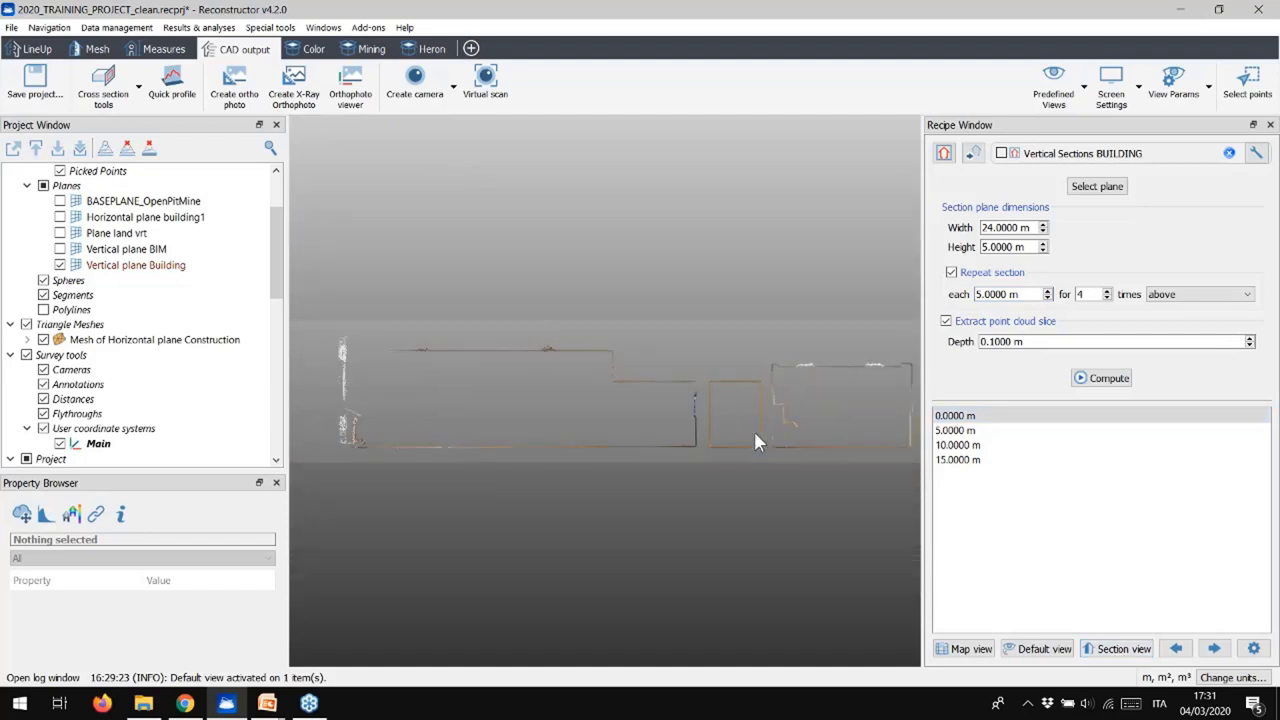
click(1213, 648)
click(1213, 648)
click(1213, 648)
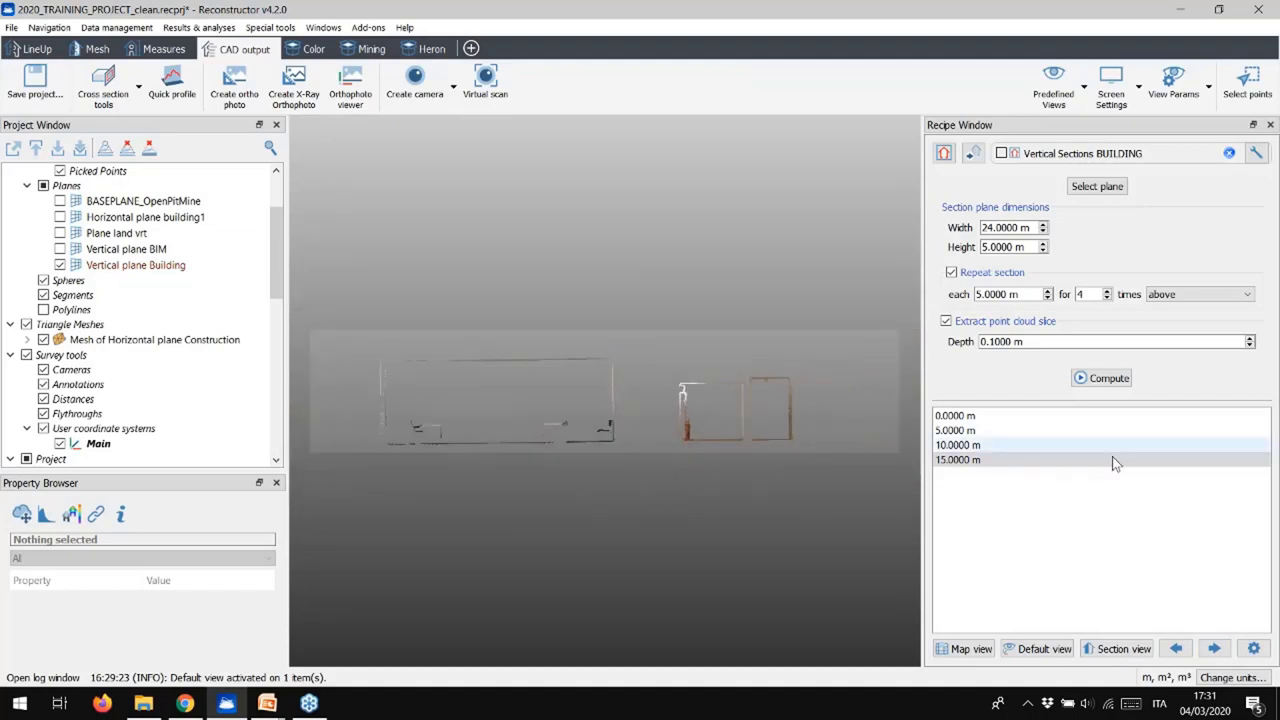
click(1112, 380)
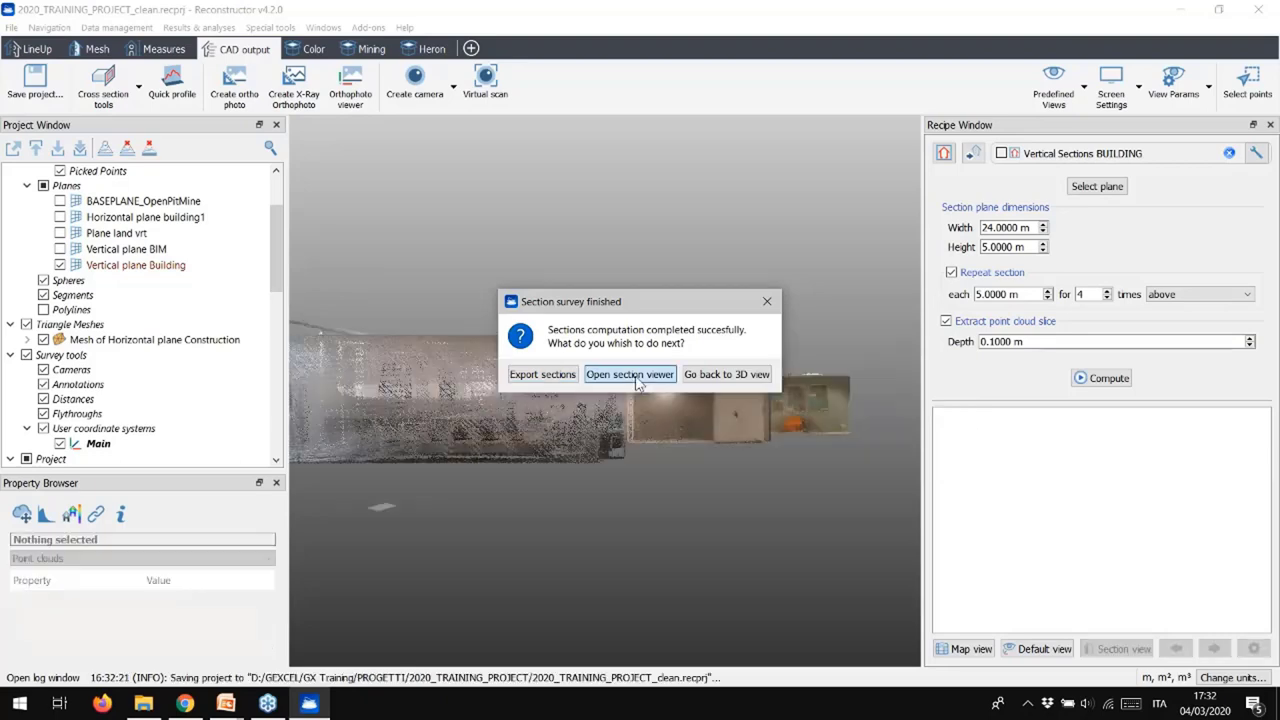
Open the computed sections in the Orthophoto Viewer and place an aligned measurement at the building corner.
click(629, 374)
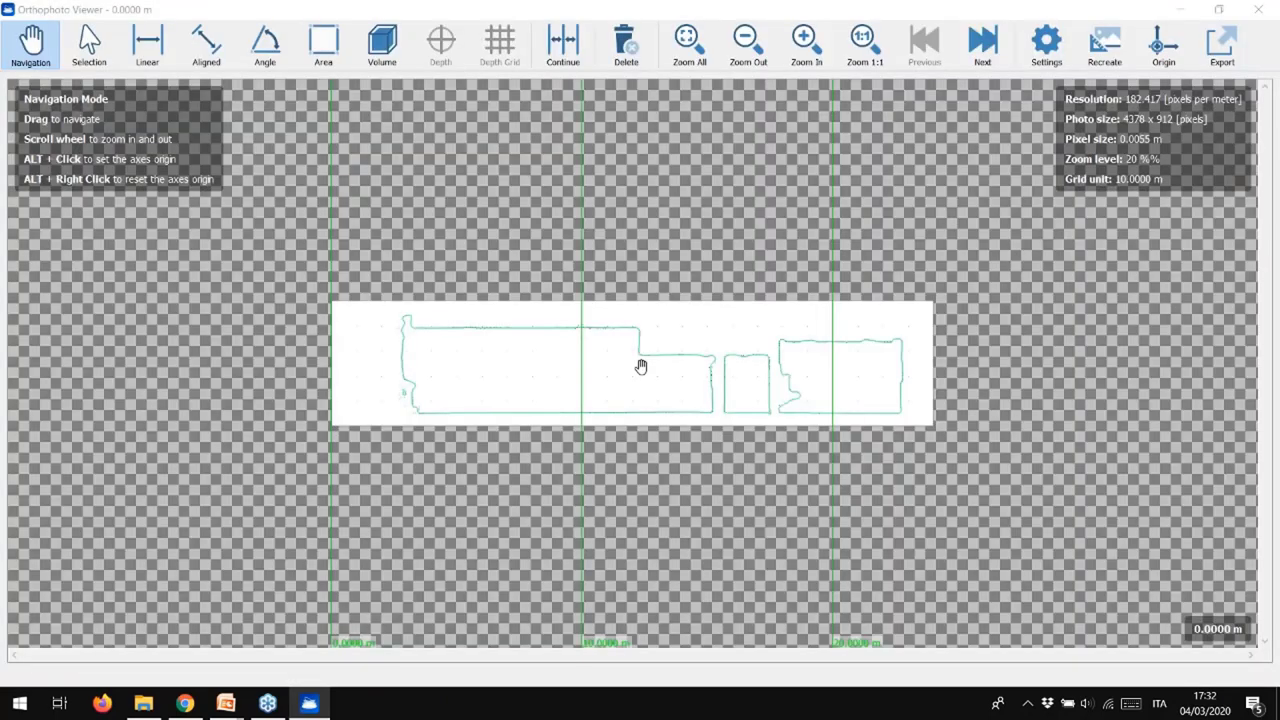
scroll(630, 370, up, 2)
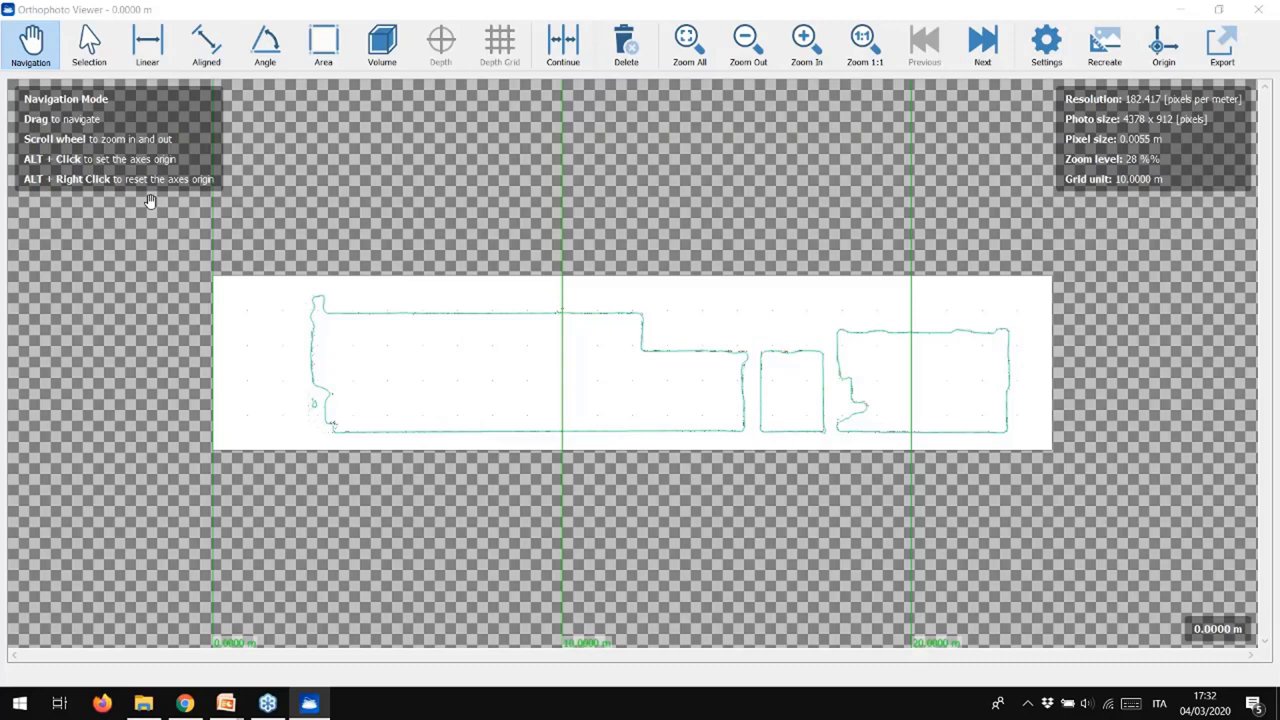
click(206, 42)
click(641, 317)
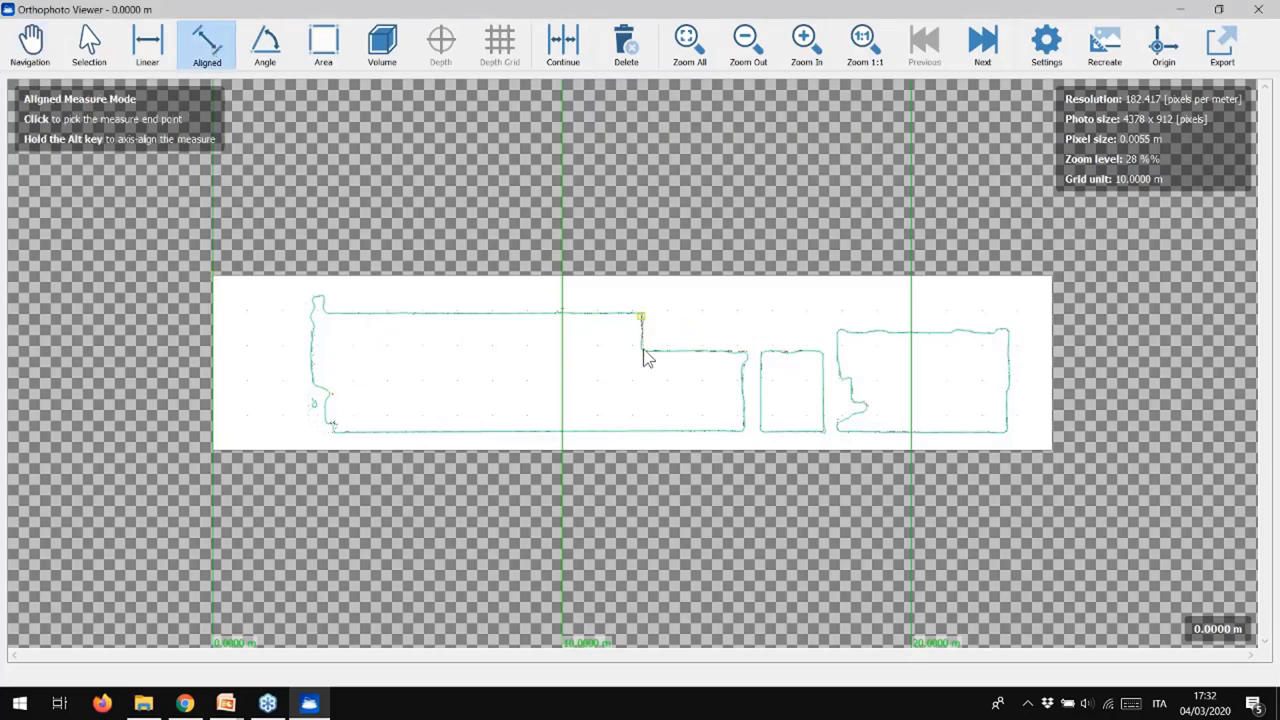
click(642, 350)
click(682, 340)
Measure the small room's four-corner area as 3.9237 m² and place its label.
click(323, 42)
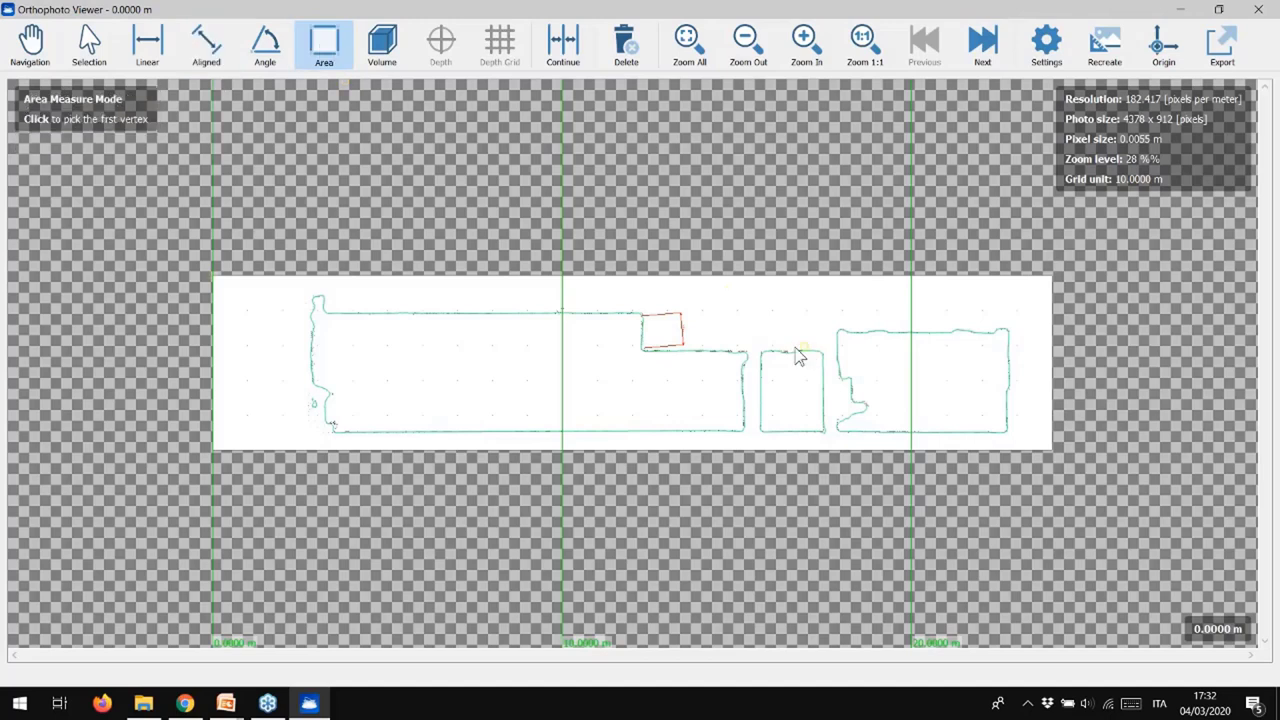
click(763, 352)
click(823, 352)
click(823, 432)
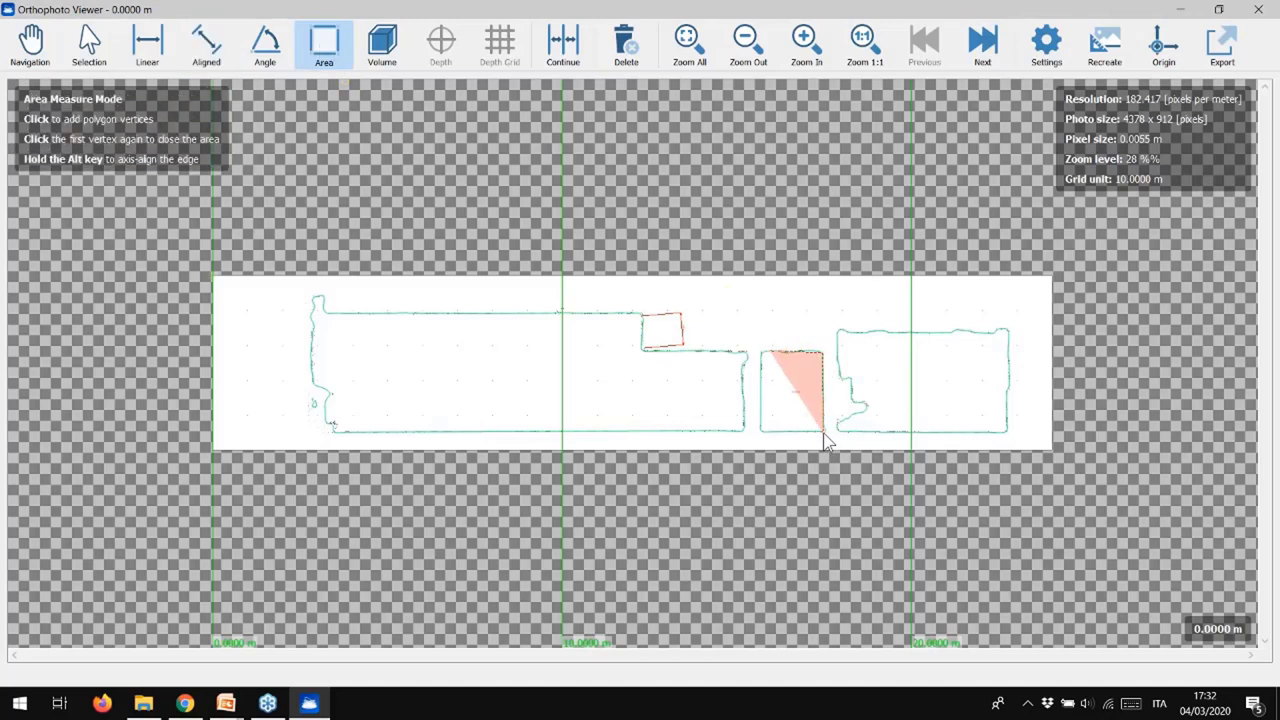
click(763, 432)
click(763, 352)
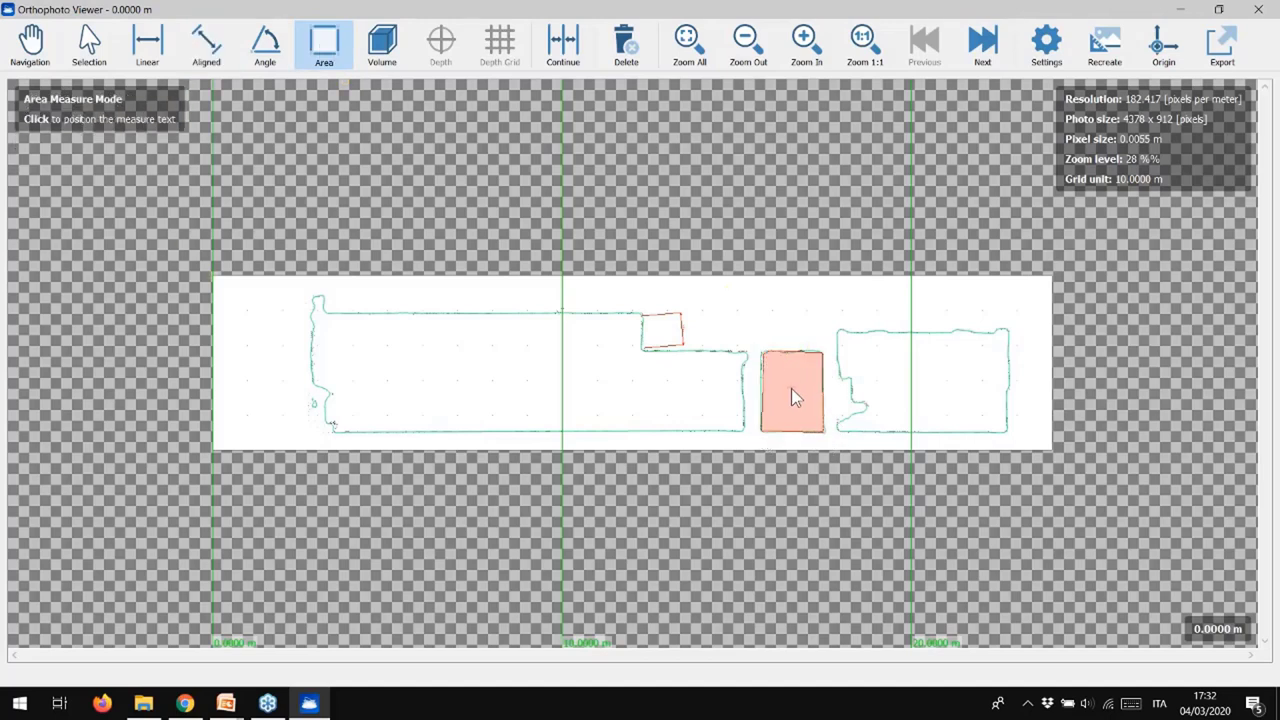
Set the dimension text size to 0.5 and apply it, then dismiss the export options.
click(1031, 30)
drag(976, 327, 884, 318)
text(0.5)
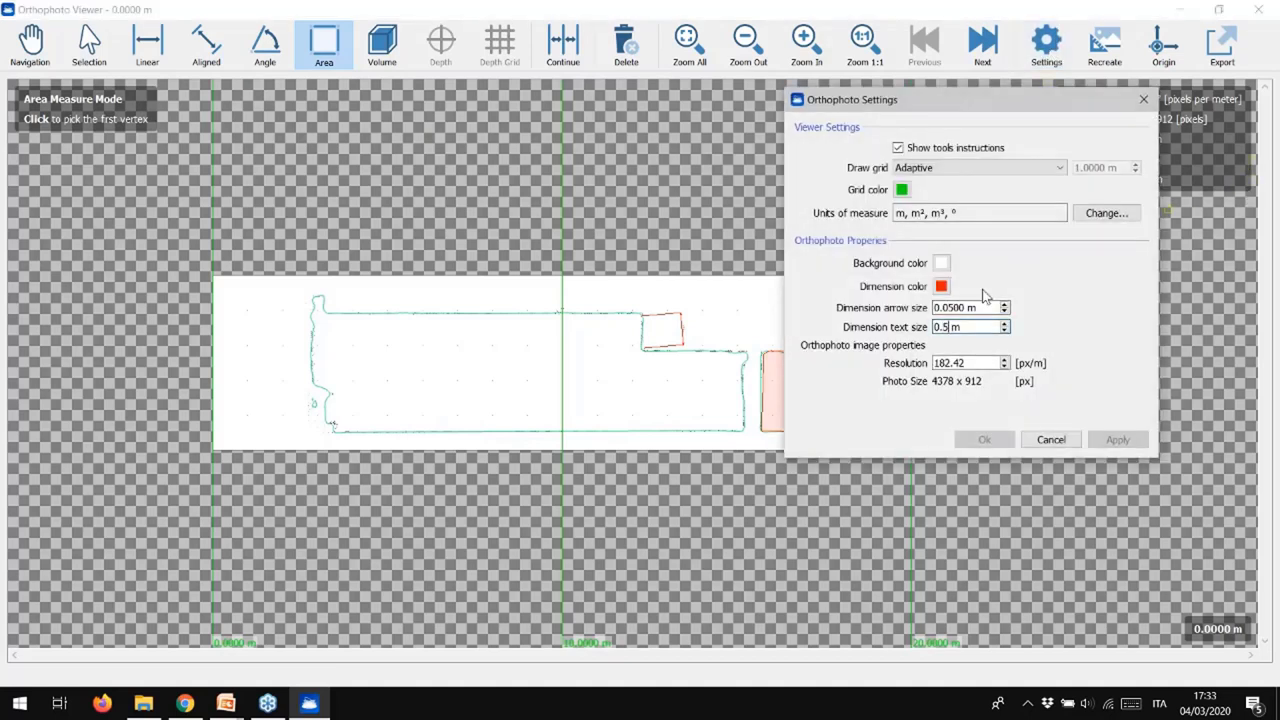
click(978, 307)
click(1118, 440)
click(1048, 441)
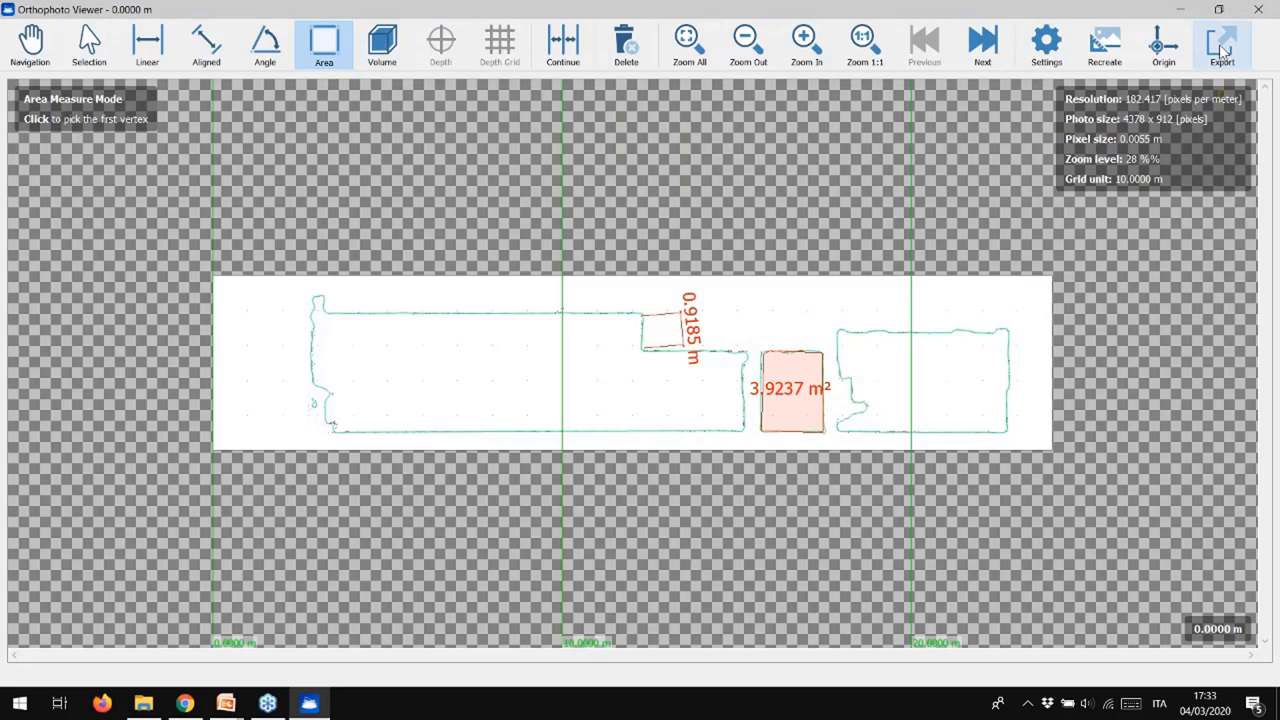
click(1222, 48)
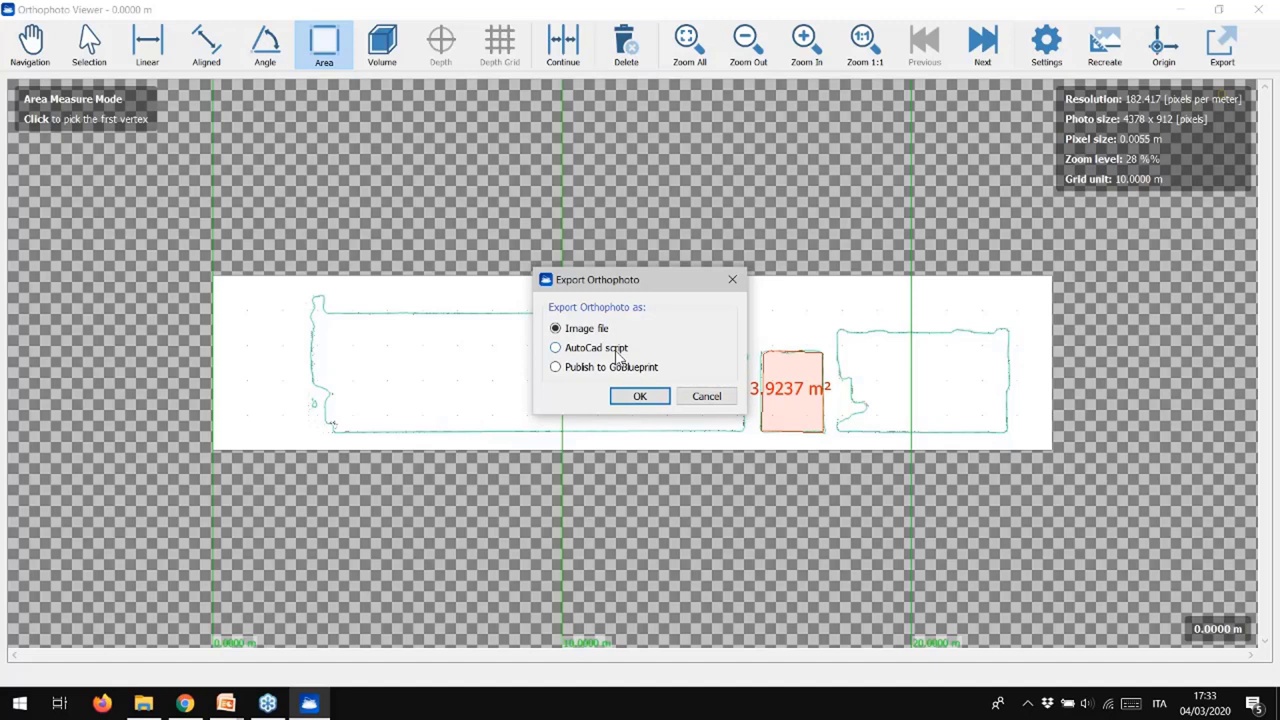
key(Escape)
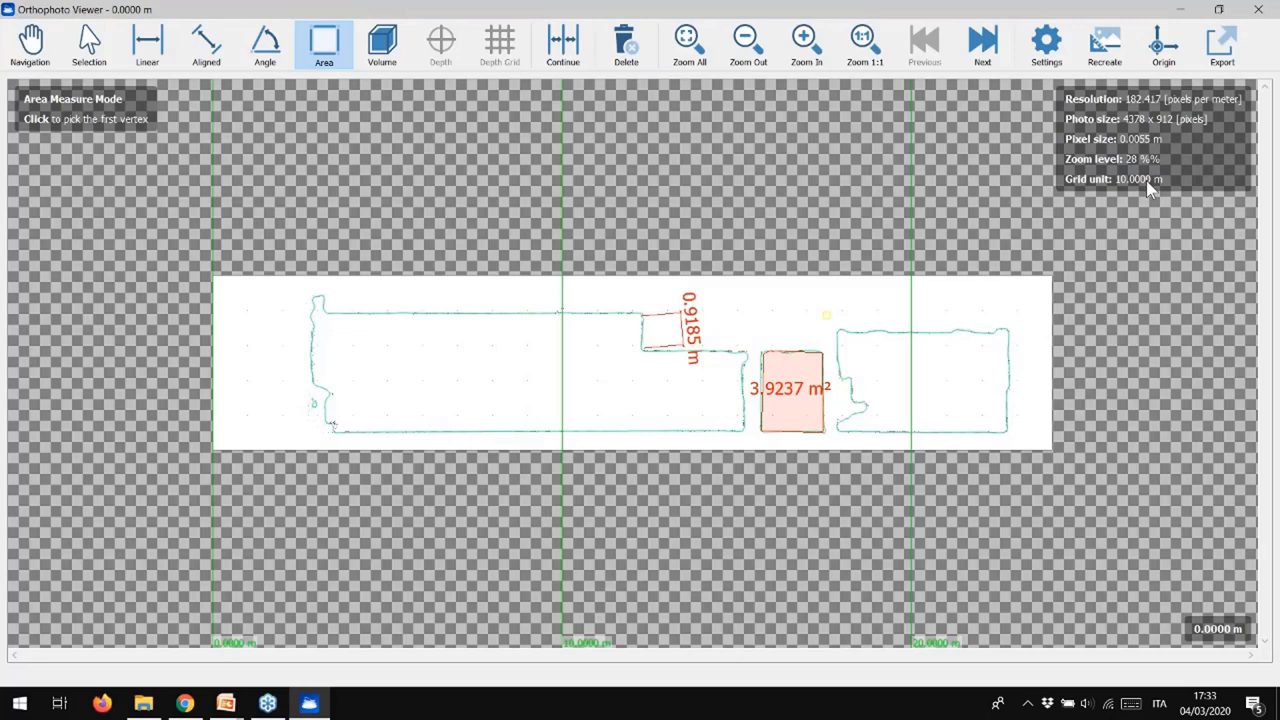
Close the orthophoto viewer and select the Vertical Sections BUILDING survey.
click(1259, 10)
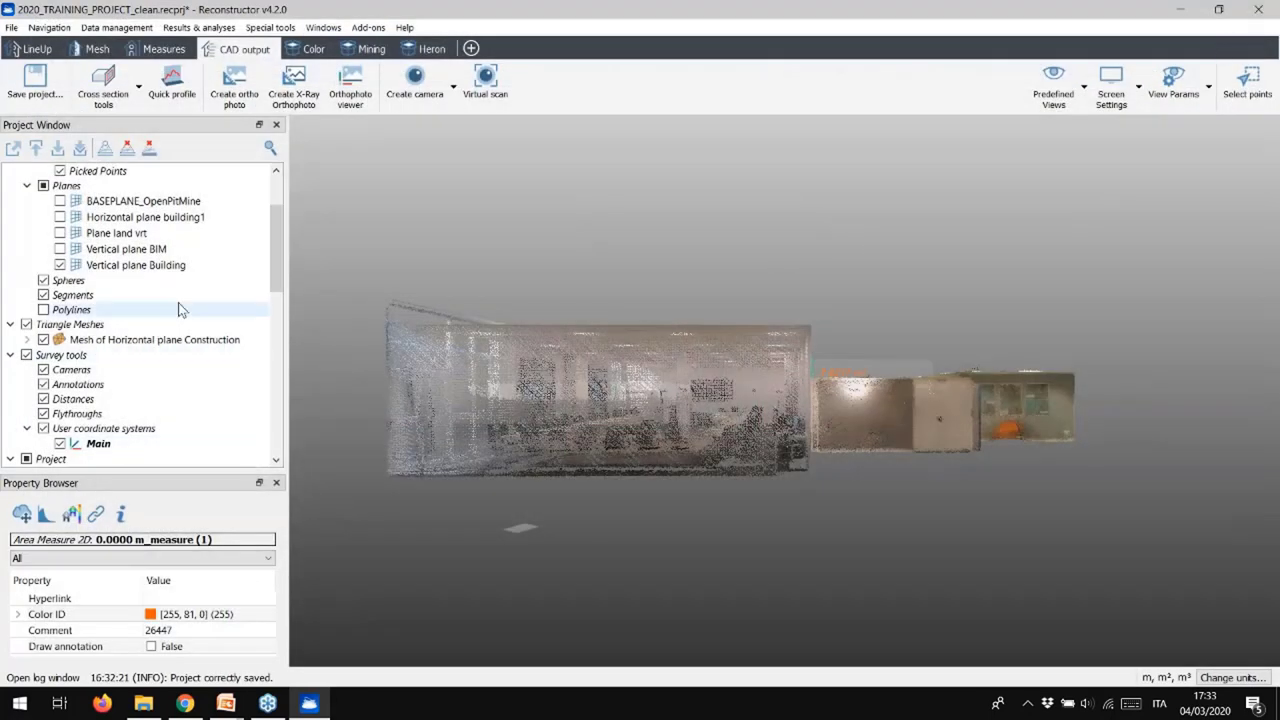
scroll(263, 349, down, 2)
scroll(255, 400, down, 5)
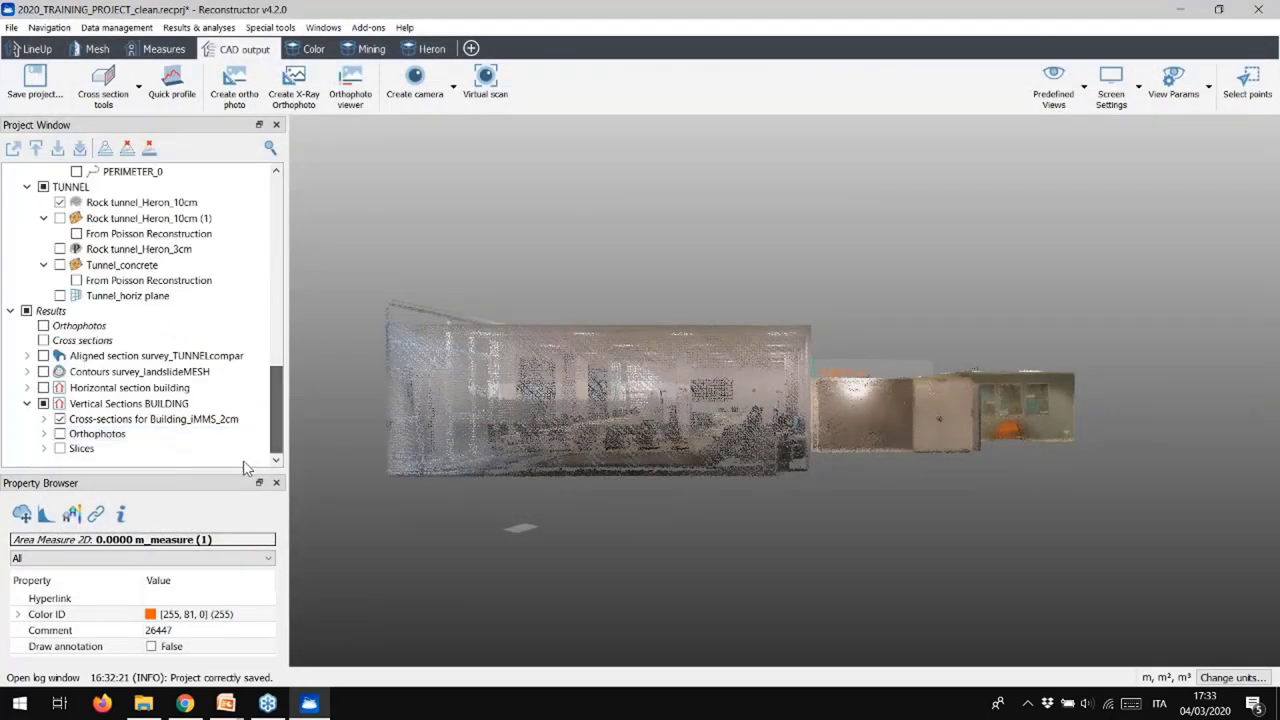
click(108, 410)
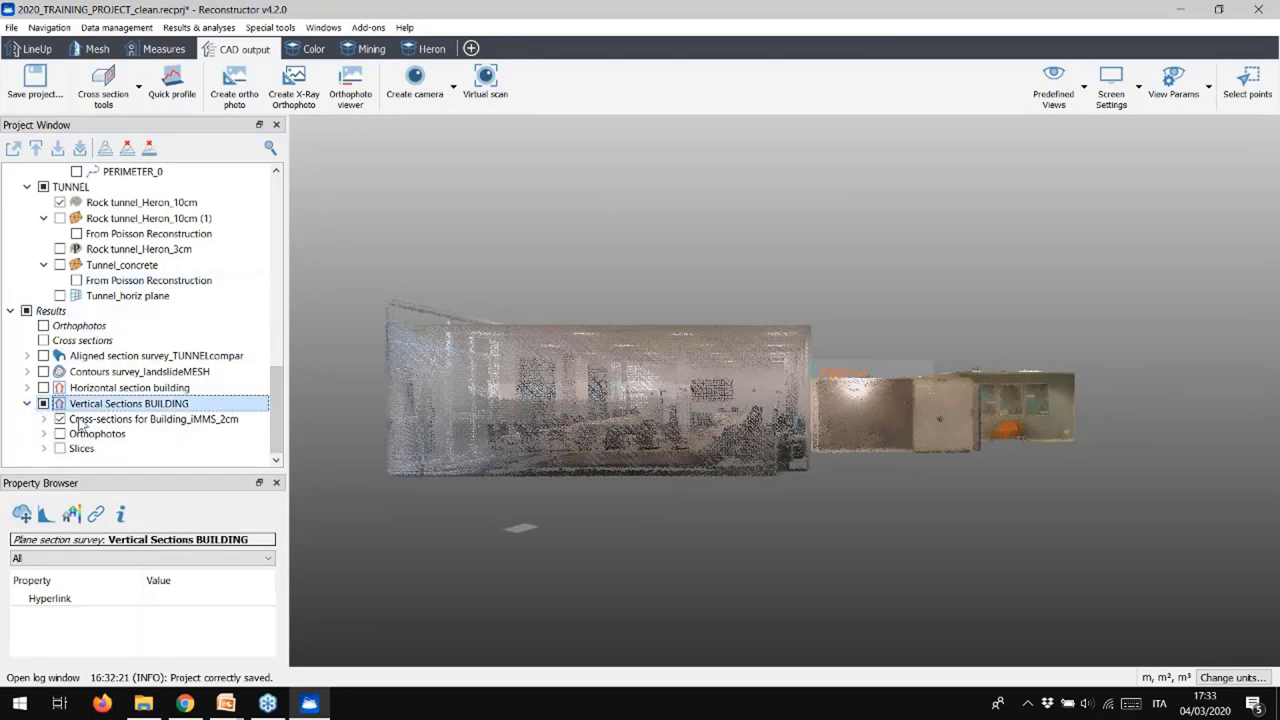
drag(737, 456, 708, 525)
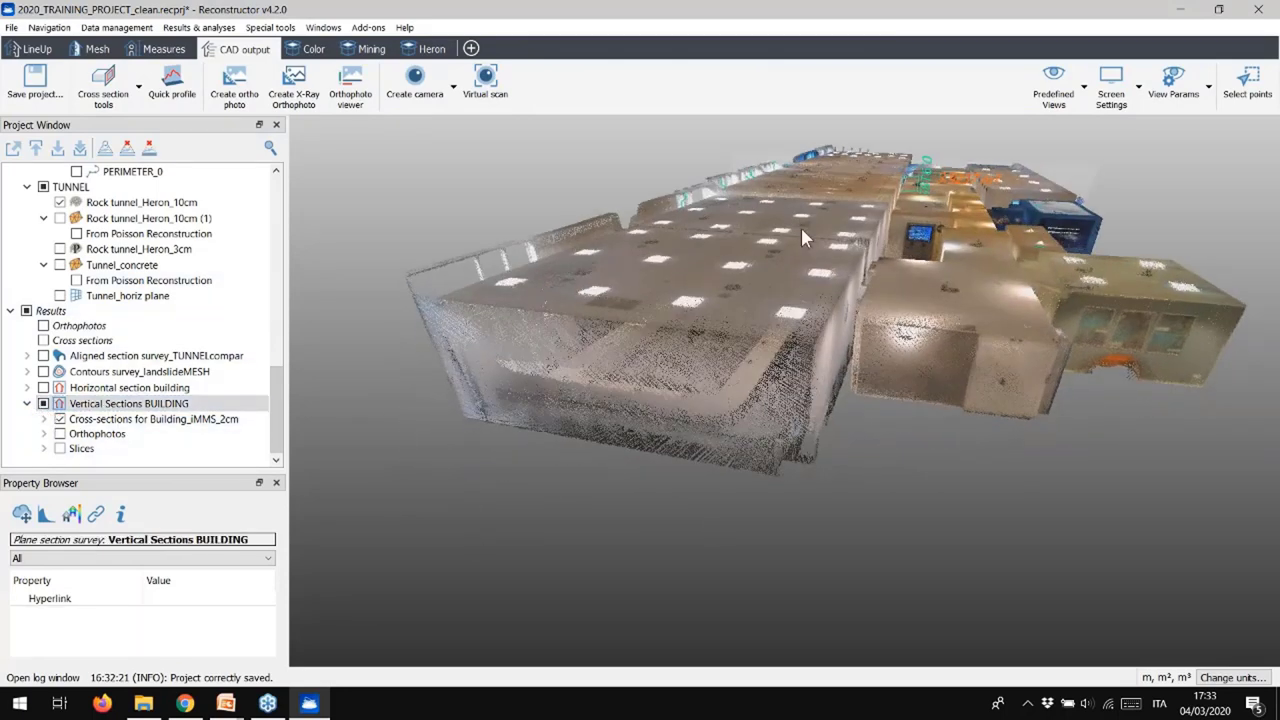
Expand the survey's Cross-sections, Orthophotos and Slices, and switch the Slices on.
click(44, 419)
scroll(40, 440, down, 2)
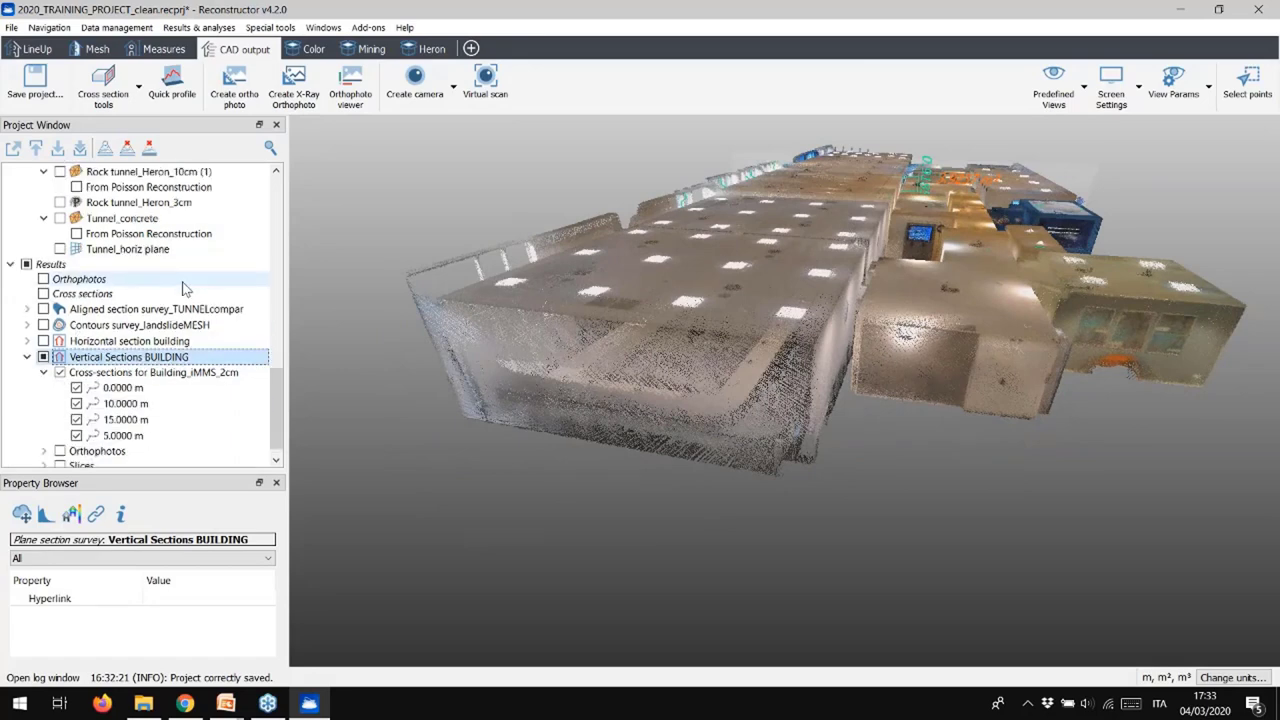
click(44, 435)
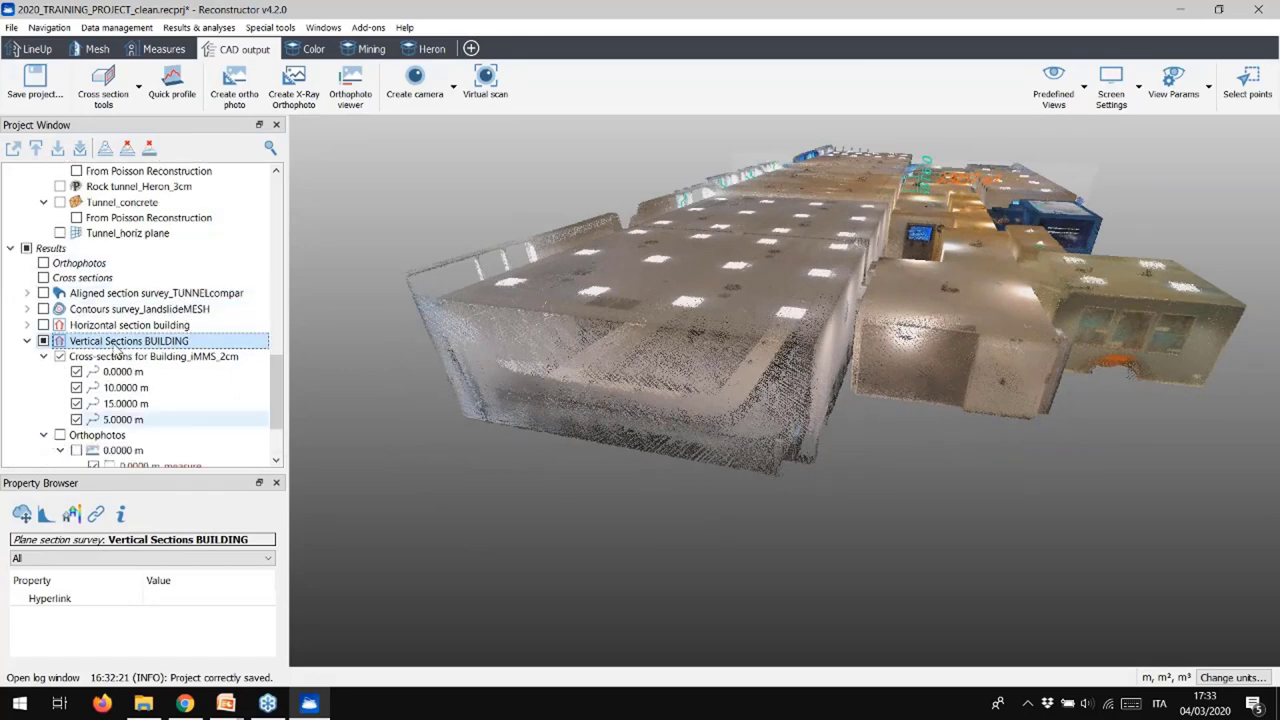
scroll(44, 440, down, 2)
click(44, 453)
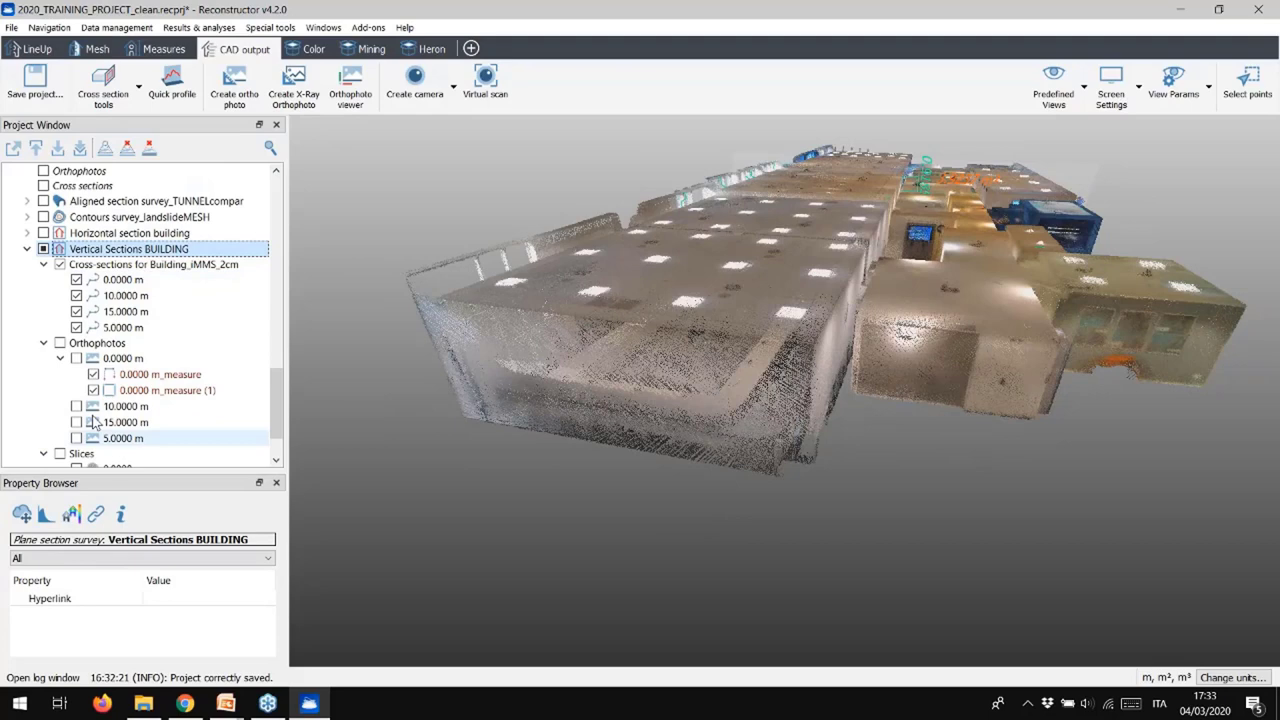
scroll(44, 450, down, 2)
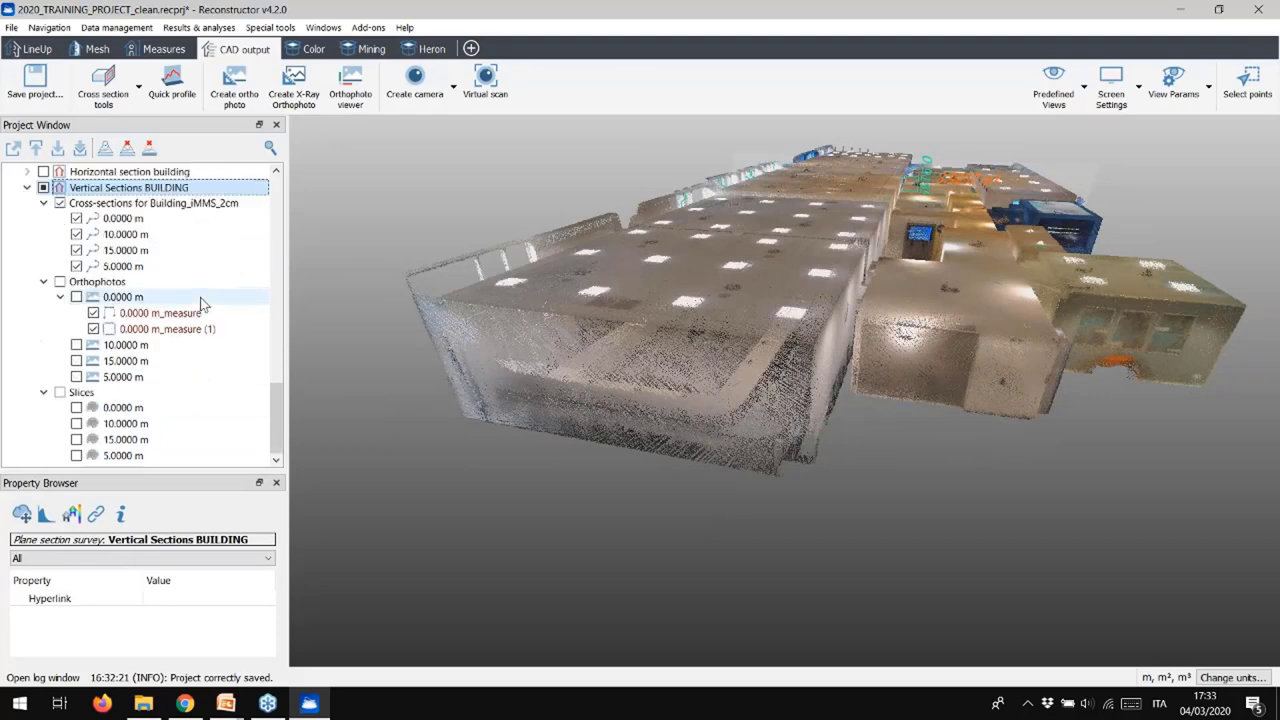
click(76, 407)
Hide the Building_iMMS_2cm point cloud to view the stacked section planes.
scroll(147, 233, up, 7)
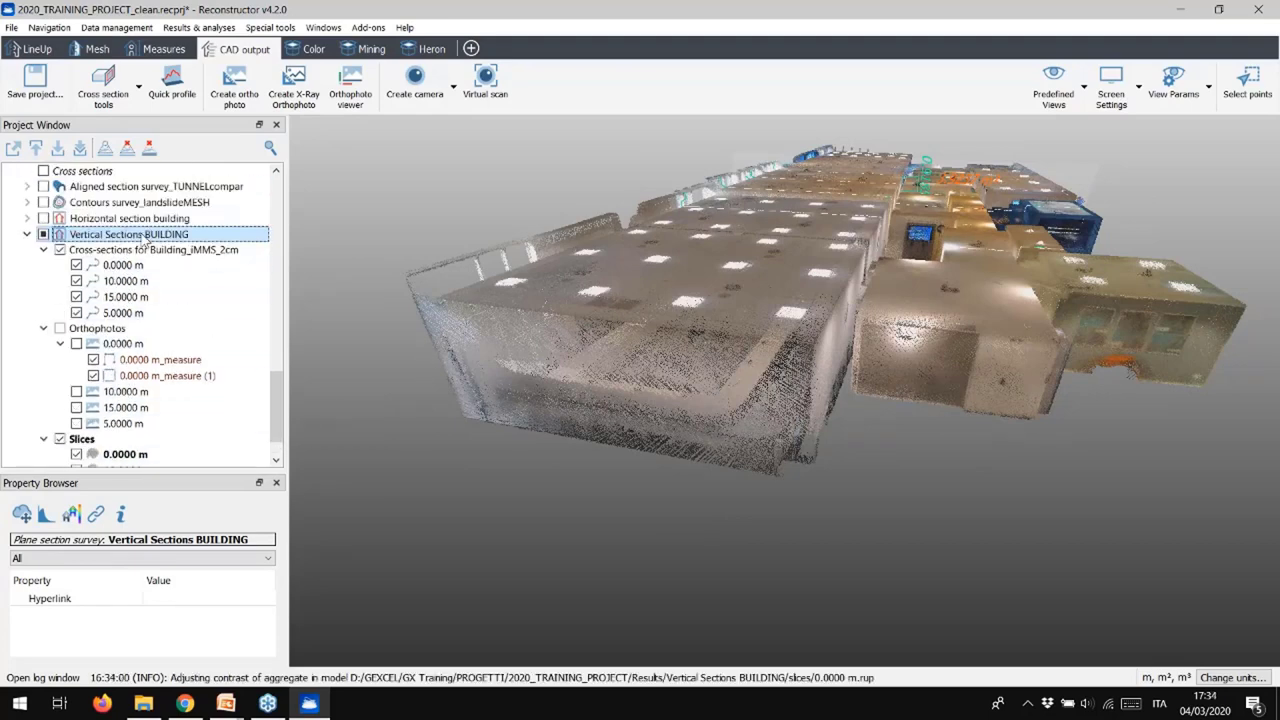
scroll(147, 233, up, 4)
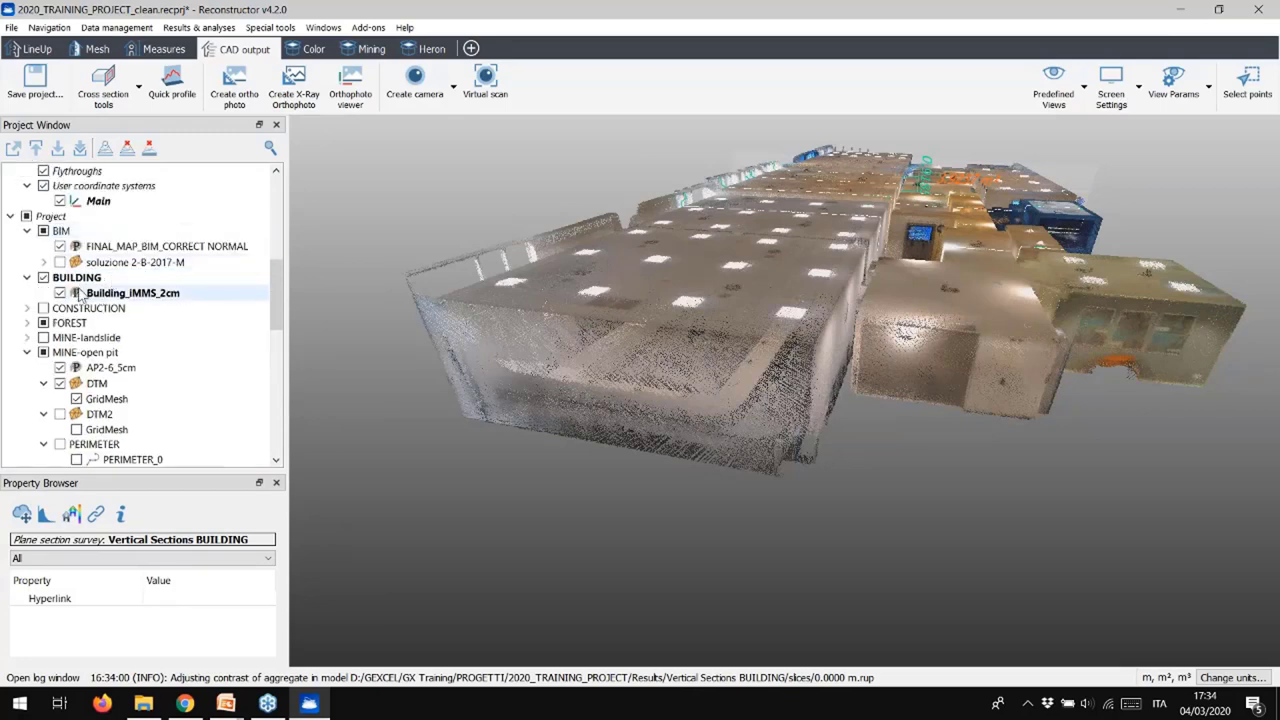
click(60, 293)
drag(703, 363, 815, 389)
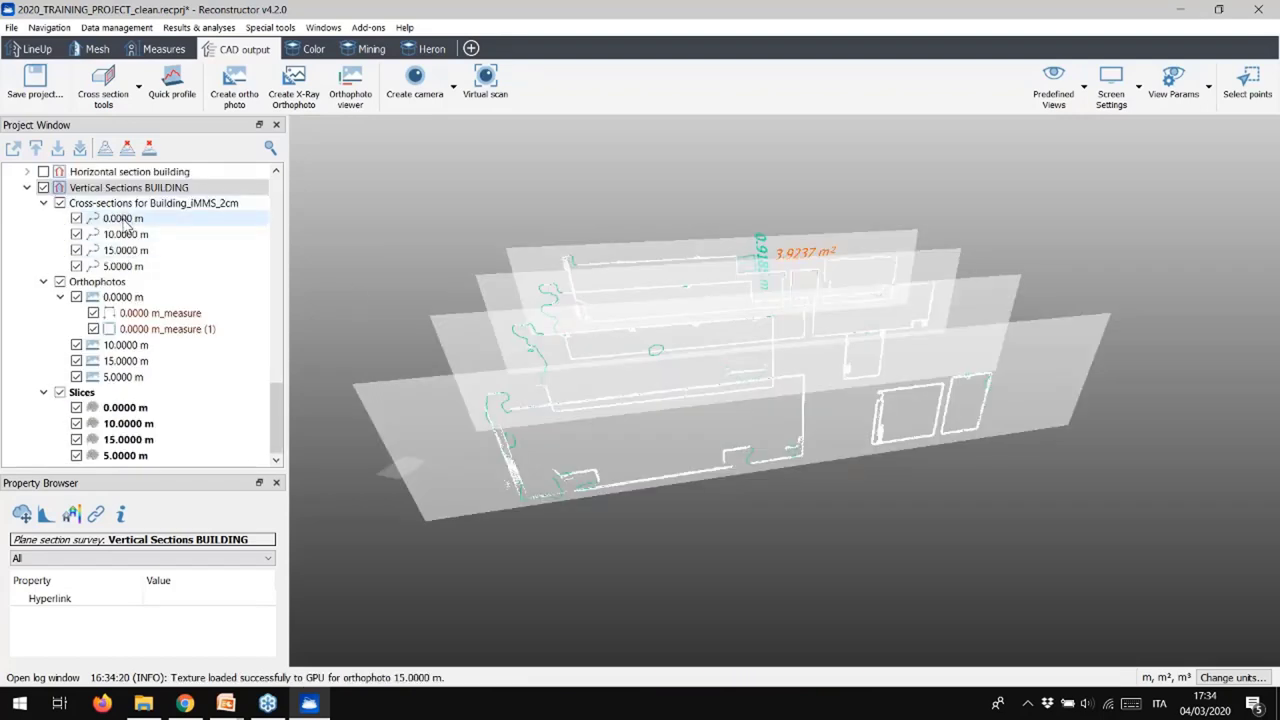
Open the Export section survey dialog for Vertical Sections BUILDING.
right_click(123, 219)
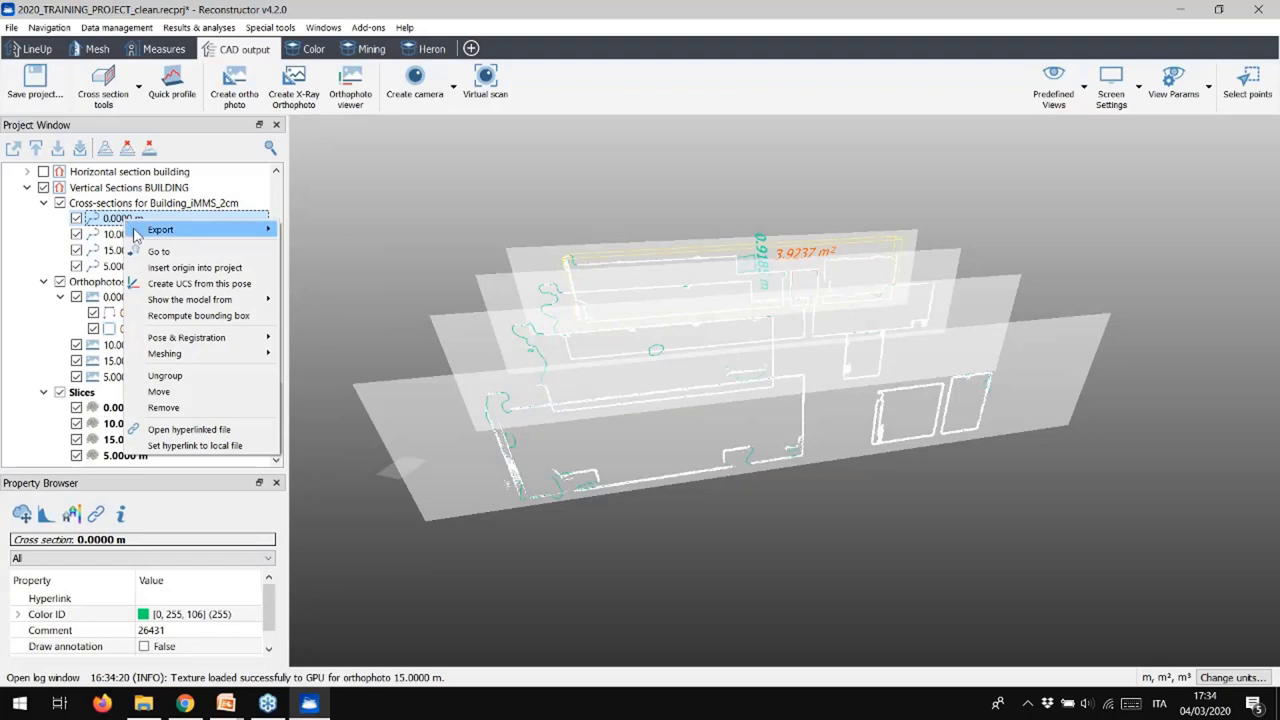
right_click(176, 187)
mouse_move(206, 194)
click(371, 197)
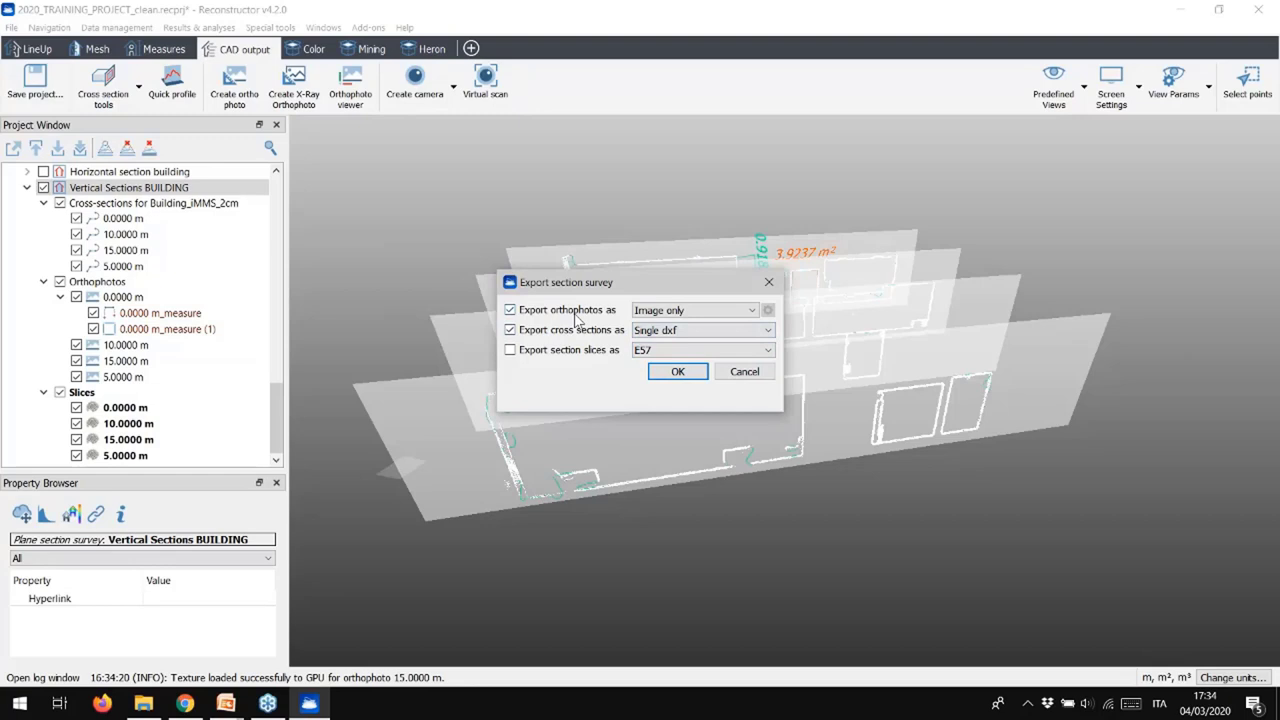
Keep orthophotos as Image only and cross sections as Single dxf, and include the slices.
click(753, 313)
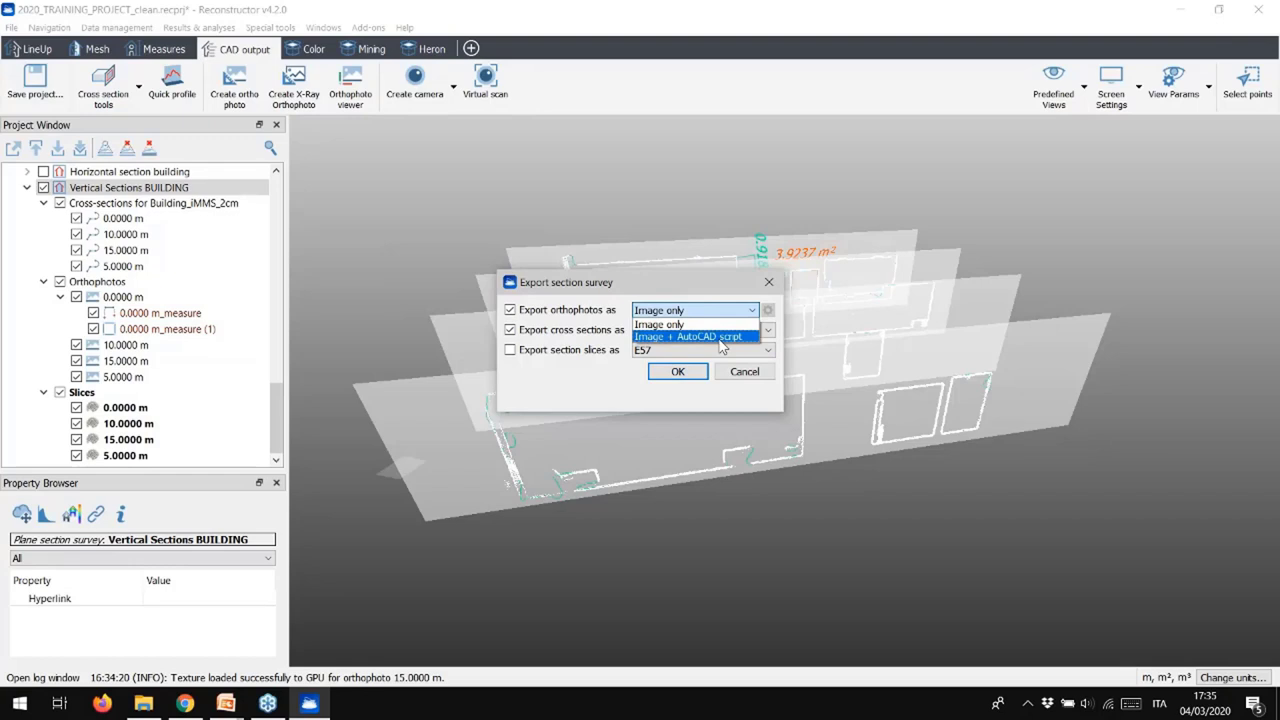
click(727, 322)
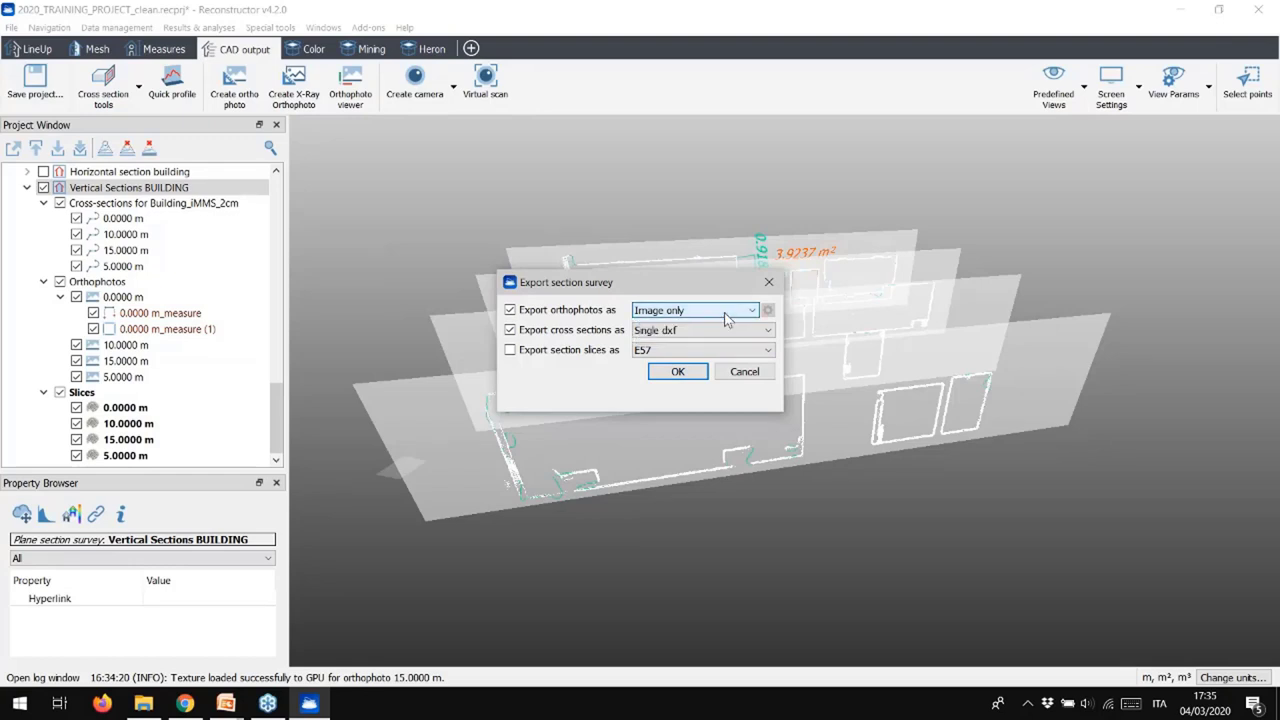
click(700, 336)
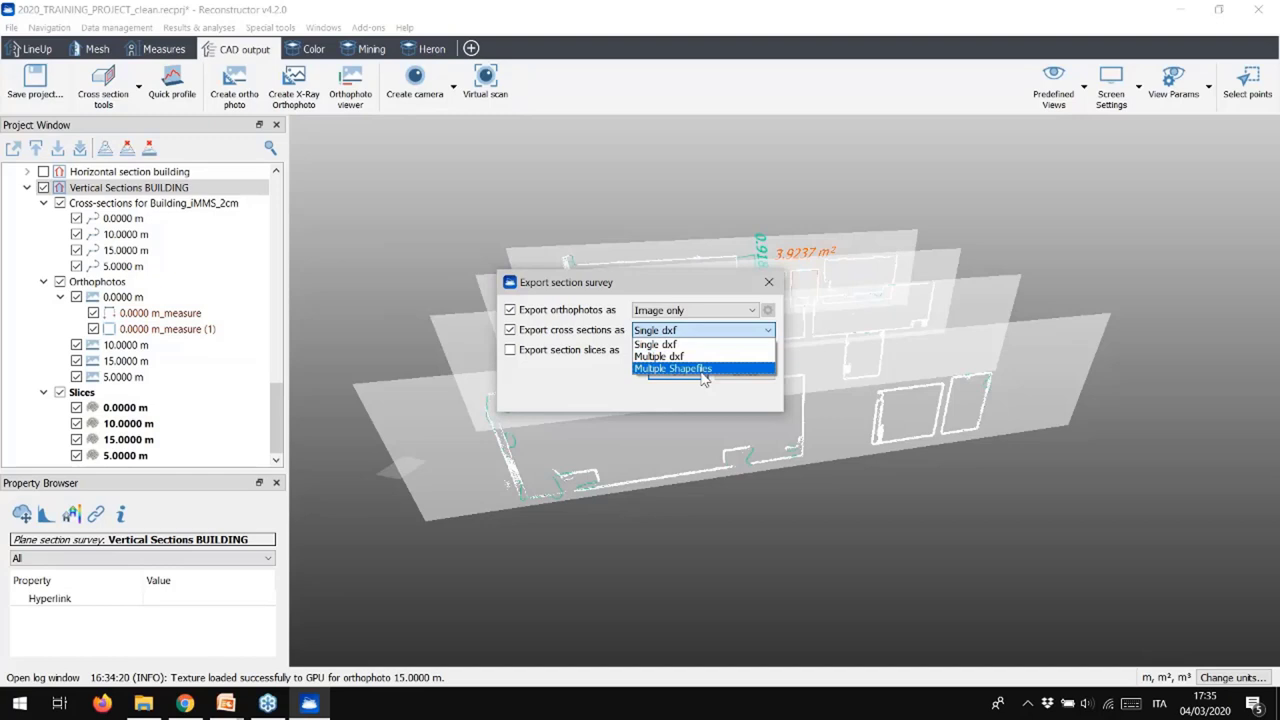
click(528, 352)
click(511, 352)
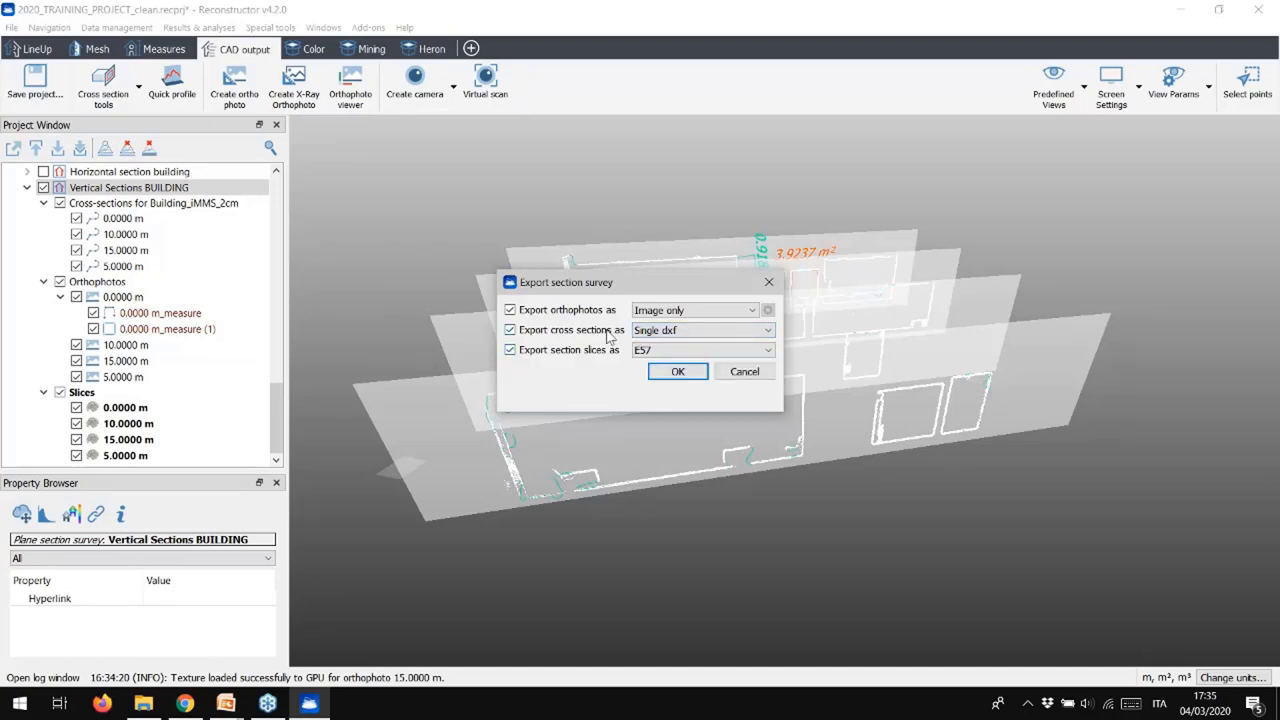
click(655, 350)
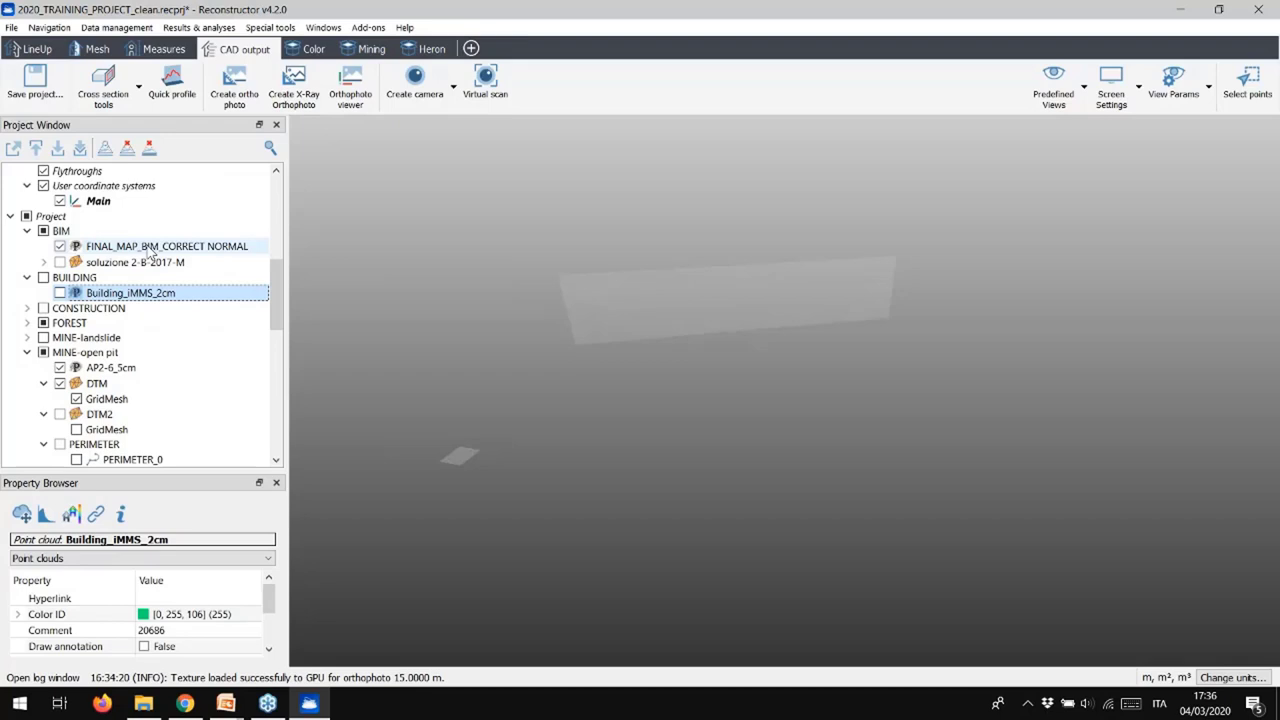
Load the FINAL_MAP_BIM_CORRECT NORMAL point cloud into the scene.
click(148, 250)
right_click(162, 246)
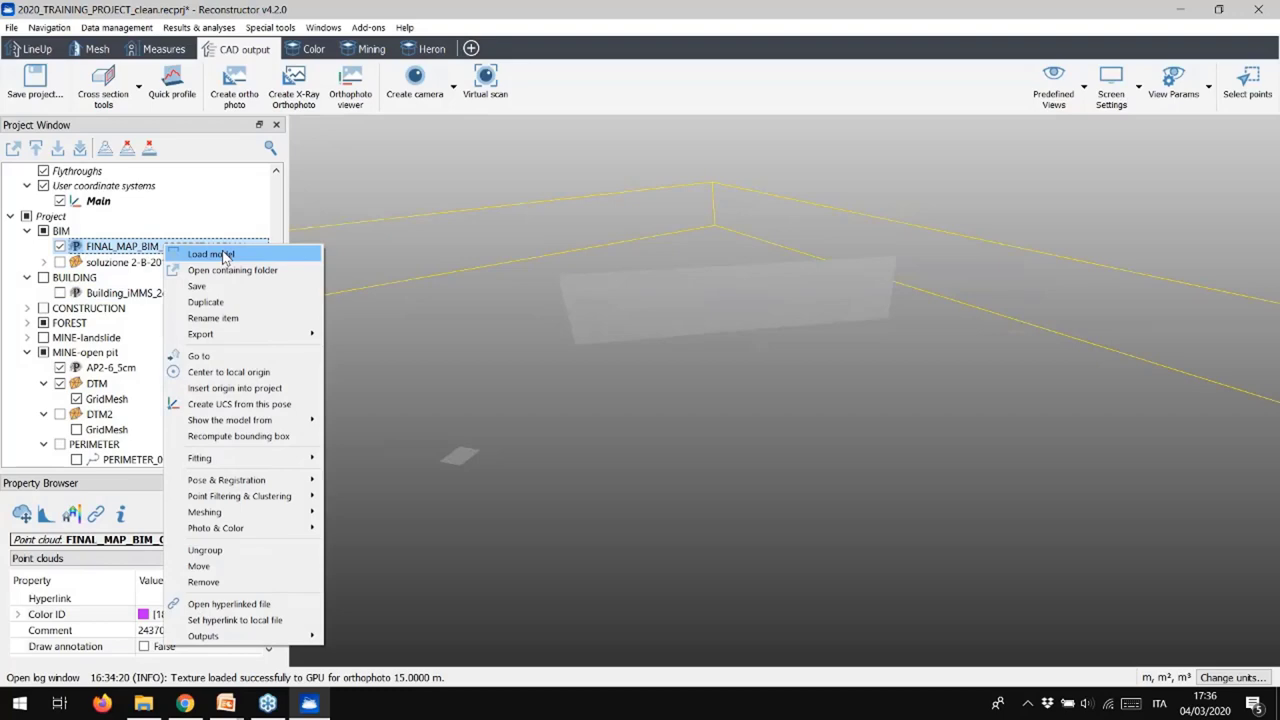
click(211, 255)
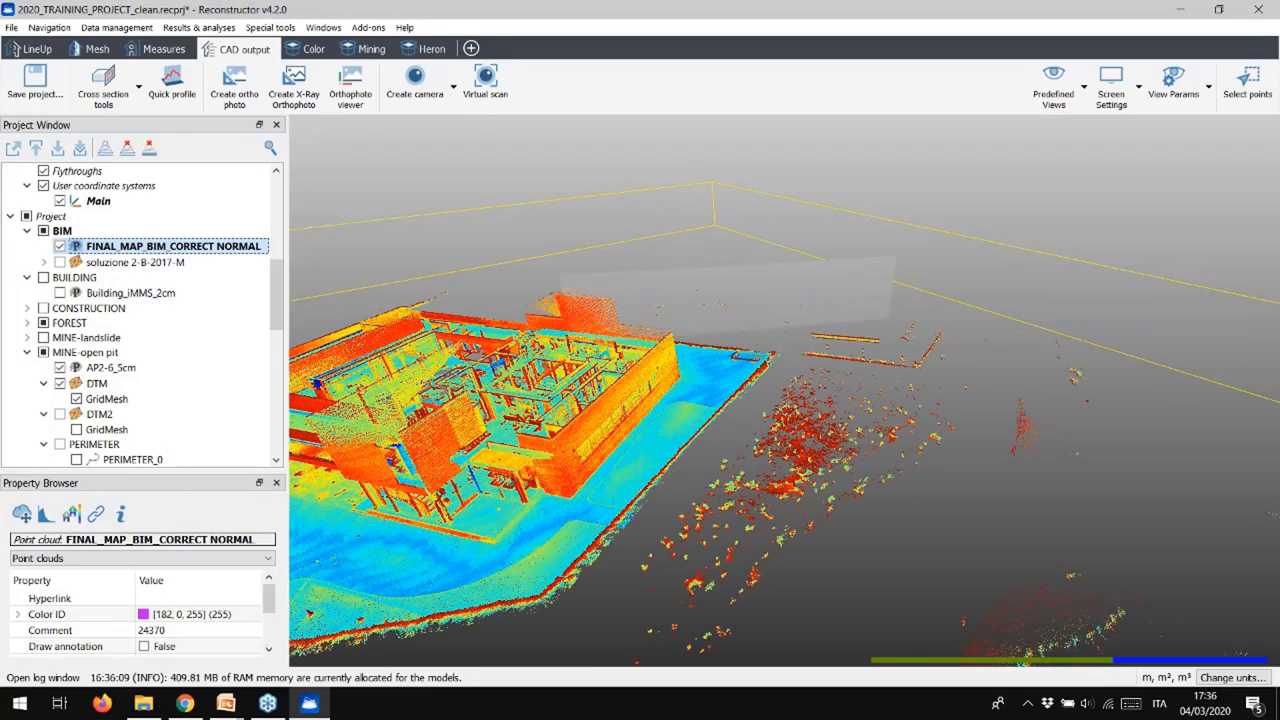
Change its Color mapped property from Inspection to Reflectance and view the building closely.
drag(268, 598, 268, 632)
click(238, 646)
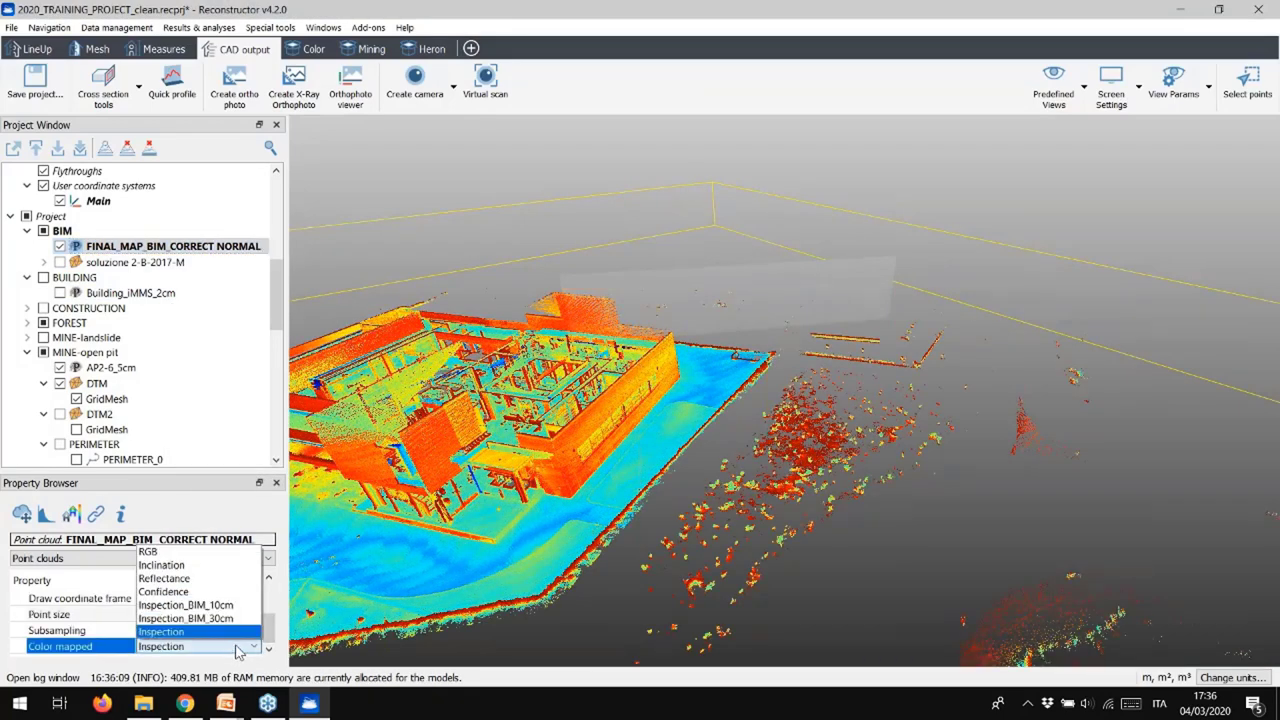
click(190, 593)
key(Down)
drag(480, 410, 885, 410)
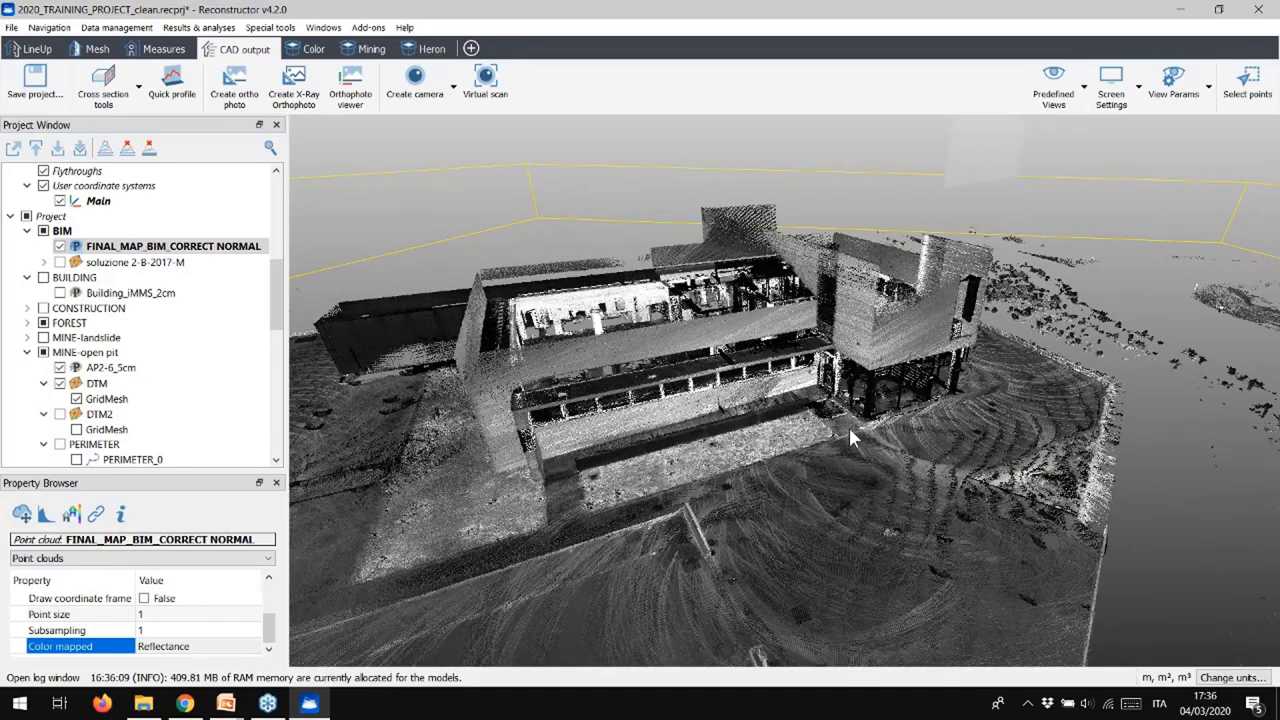
drag(732, 456, 790, 377)
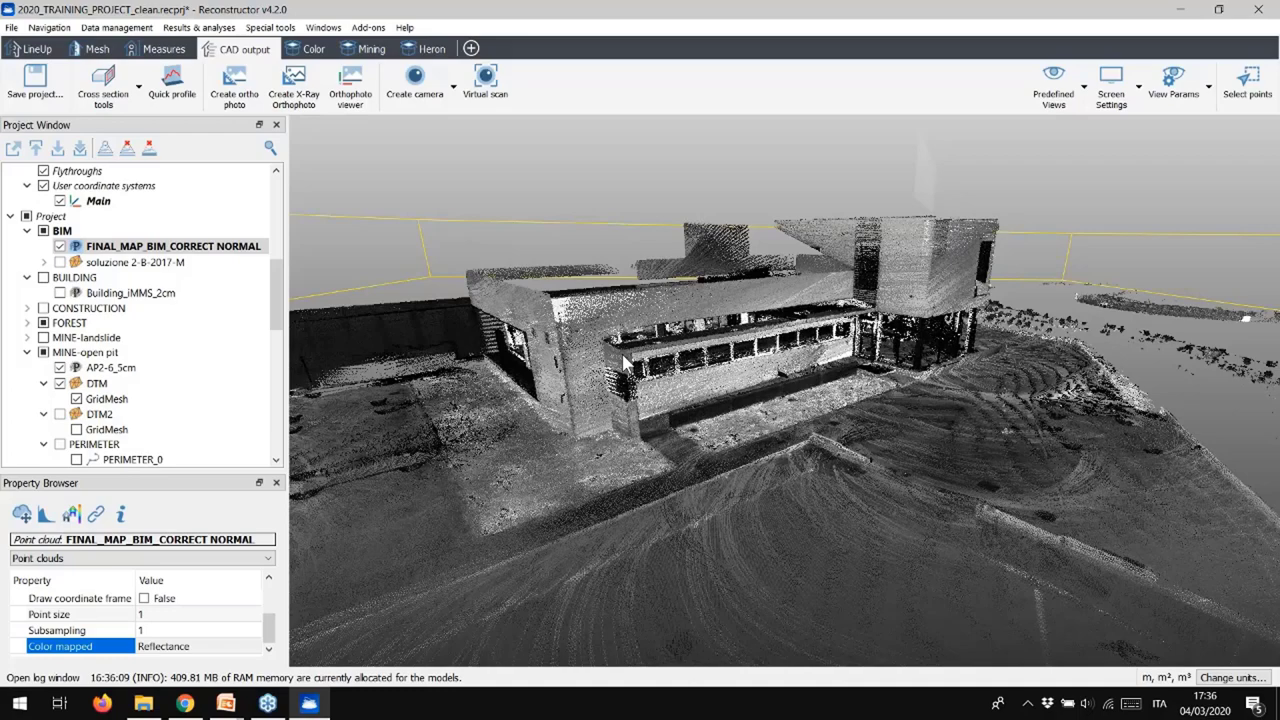
Start a mesh import with the file type filtered to IFC.
click(96, 49)
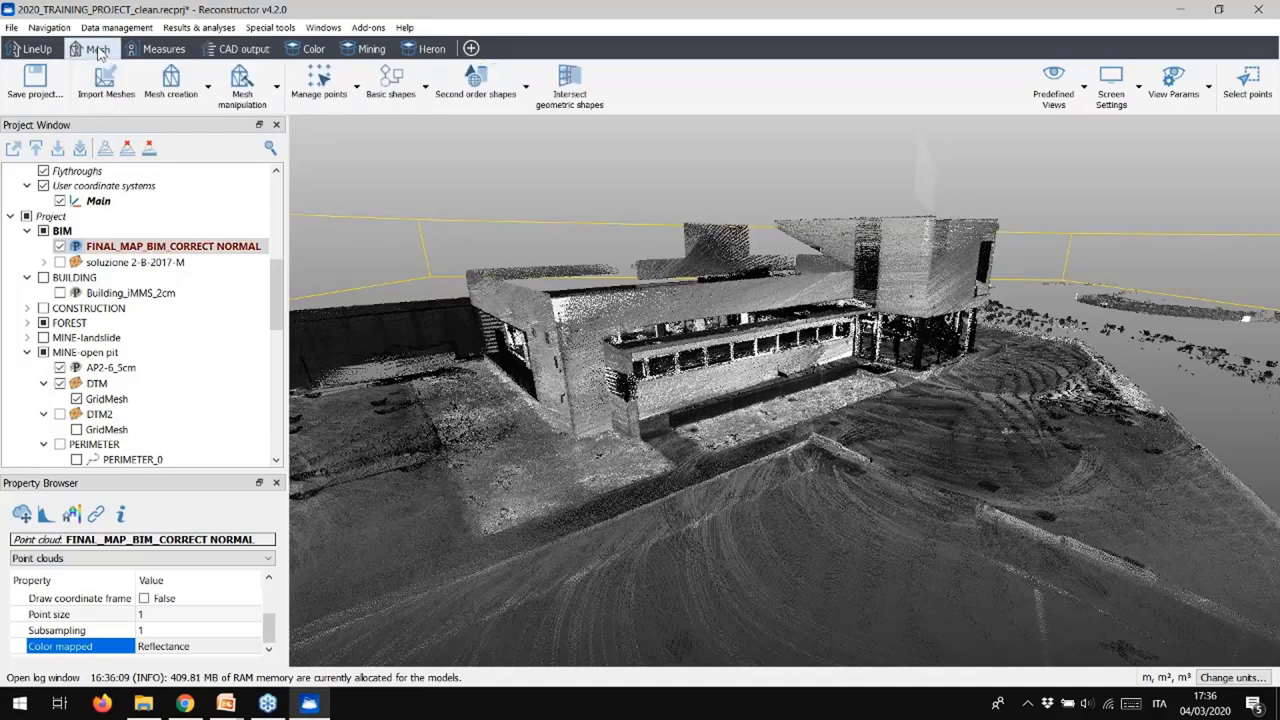
click(104, 90)
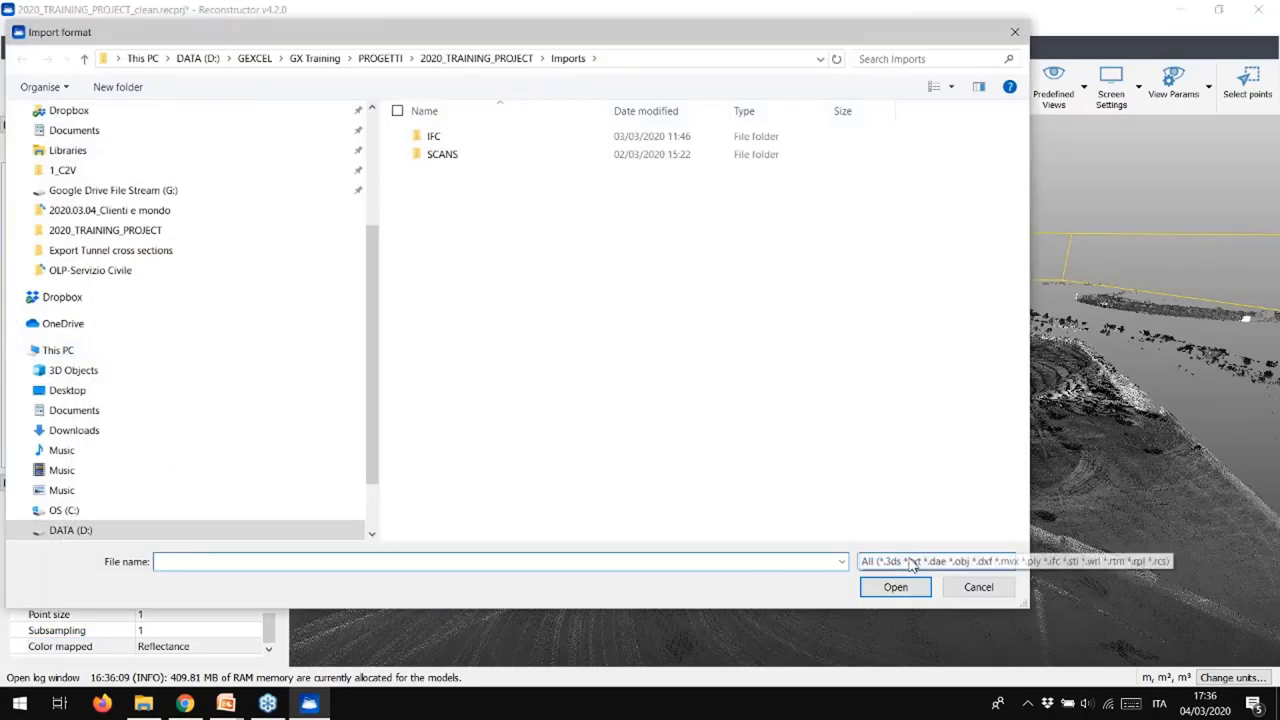
click(900, 561)
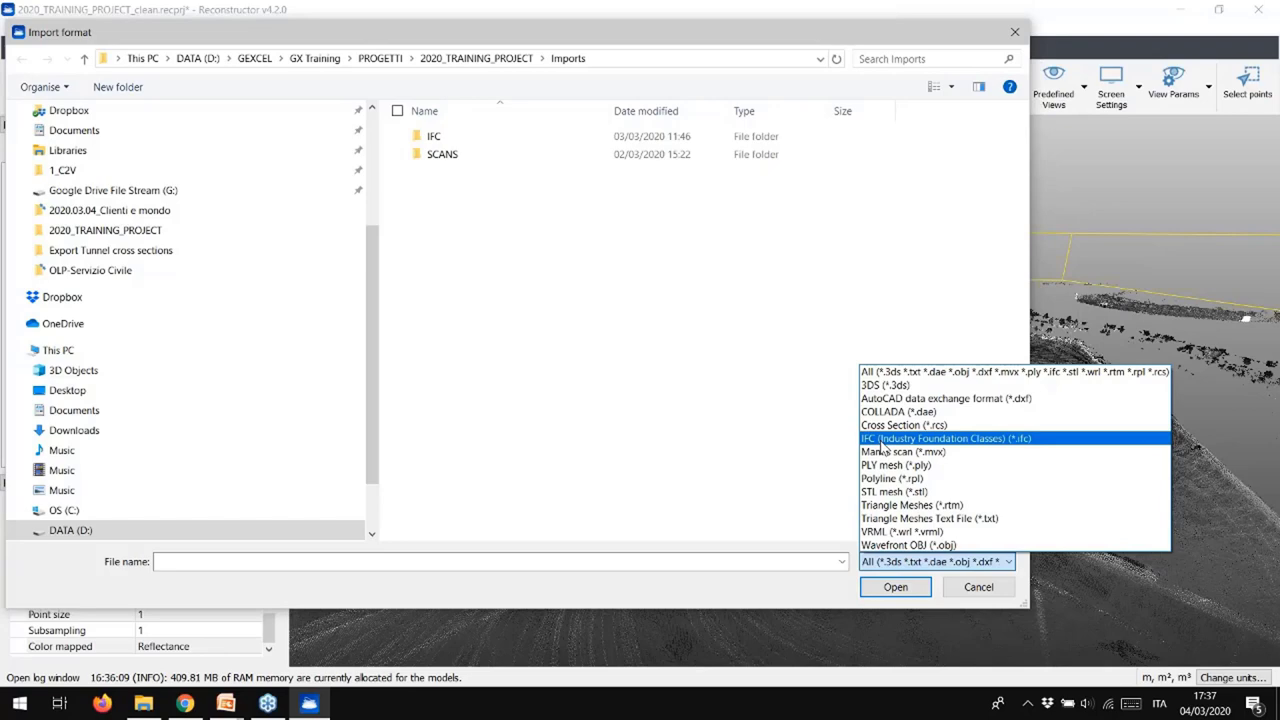
click(885, 440)
Open ModuloDidattico_centrale.ifc from the IFC folder, separating entities by type.
double_click(436, 140)
click(472, 140)
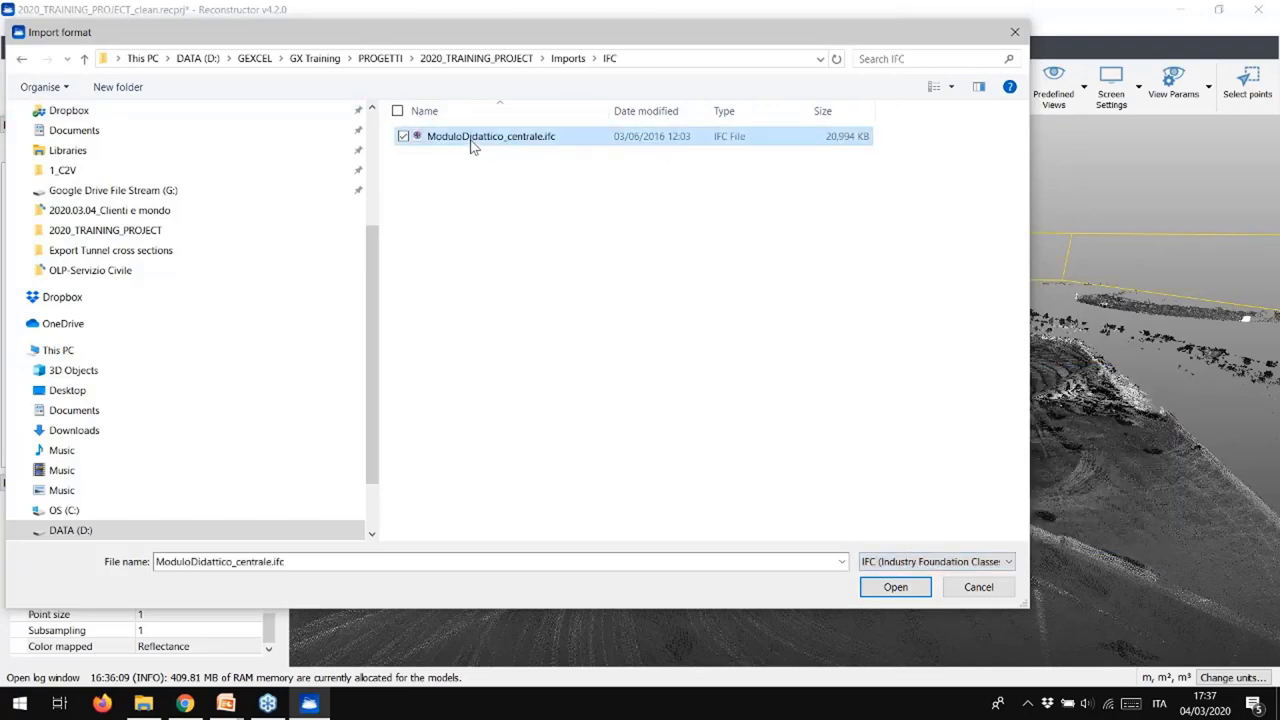
click(893, 590)
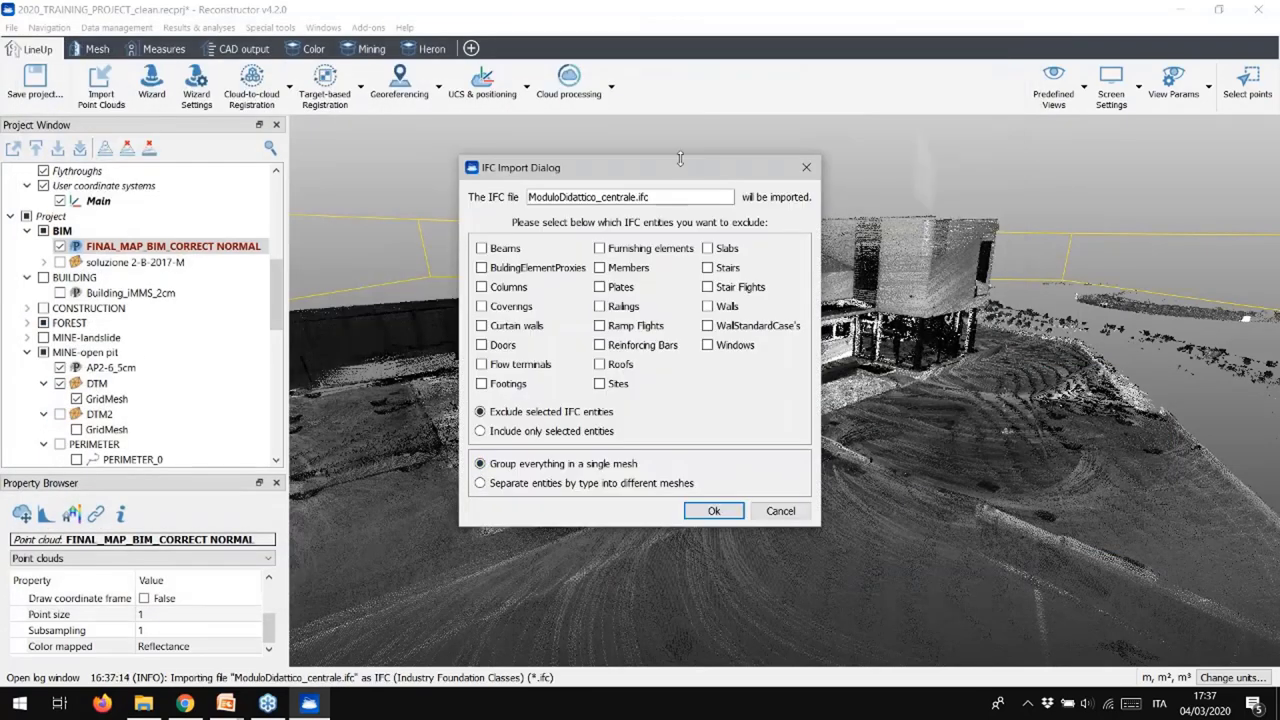
click(588, 470)
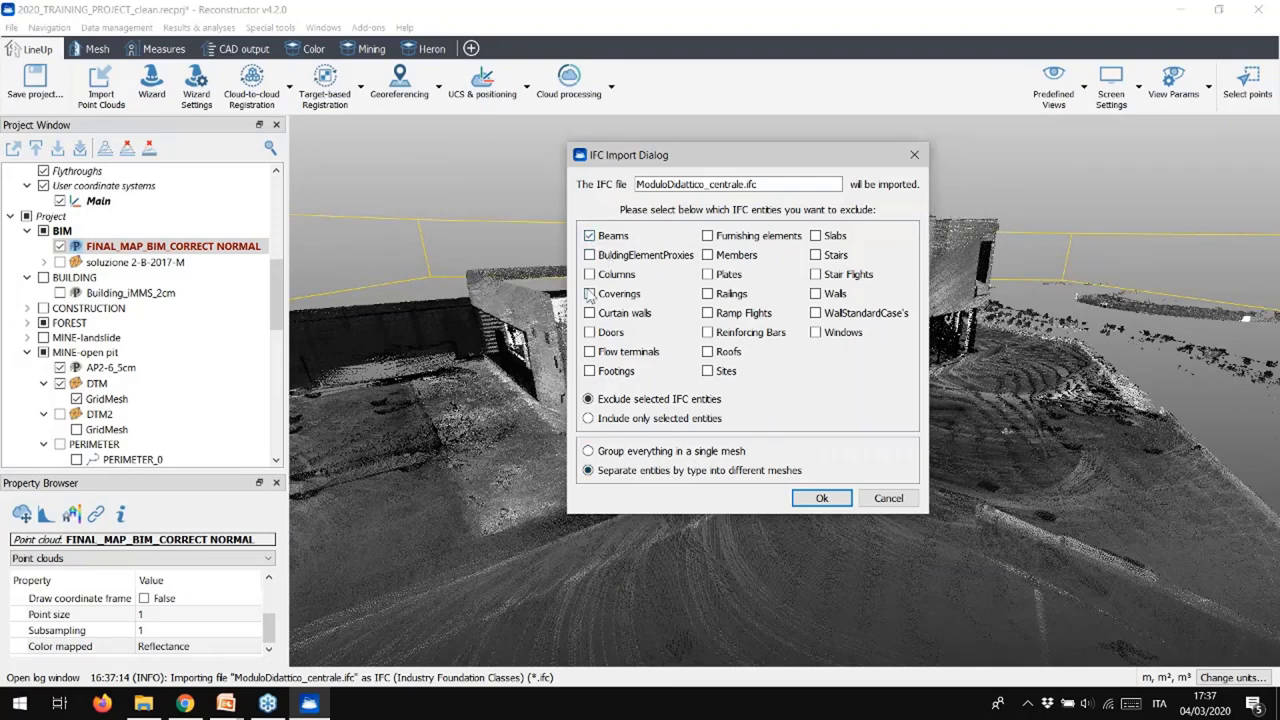
Finish the IFC import and view the soluzione 2-B-2017-M model alone, with the FINAL_MAP cloud hidden.
key(Return)
click(60, 262)
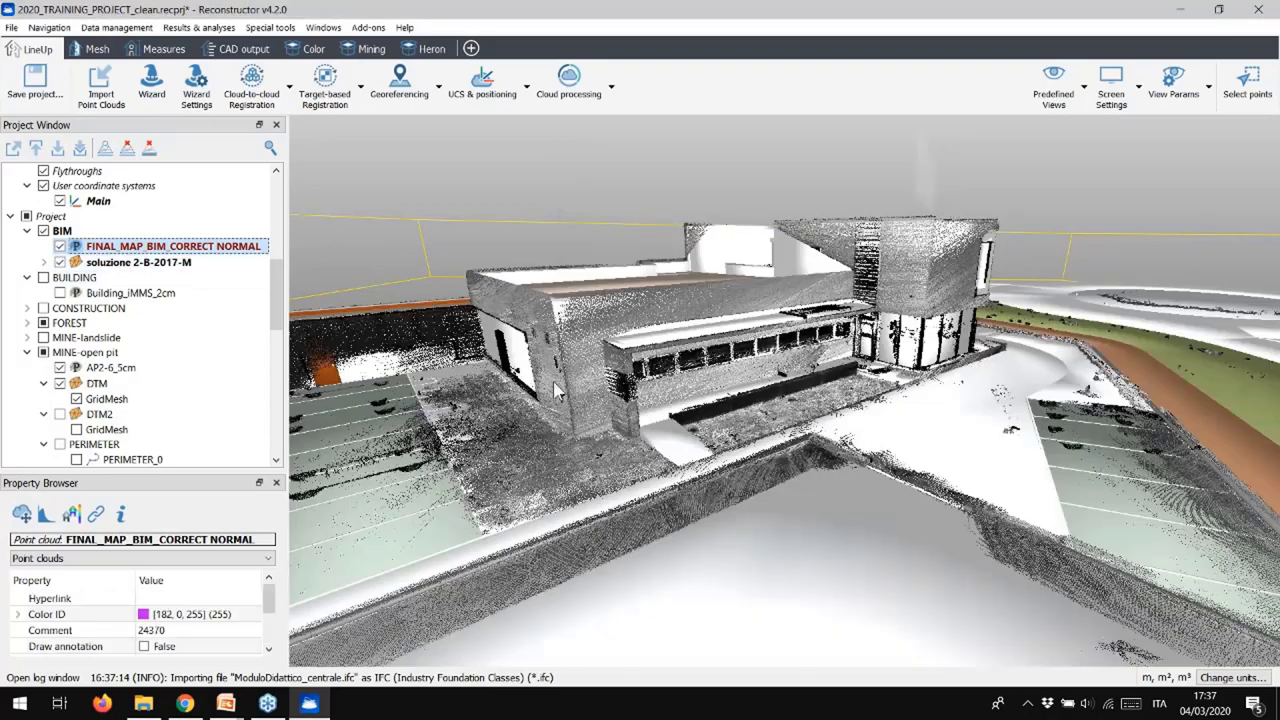
click(60, 246)
drag(783, 400, 745, 375)
scroll(780, 326, up, 4)
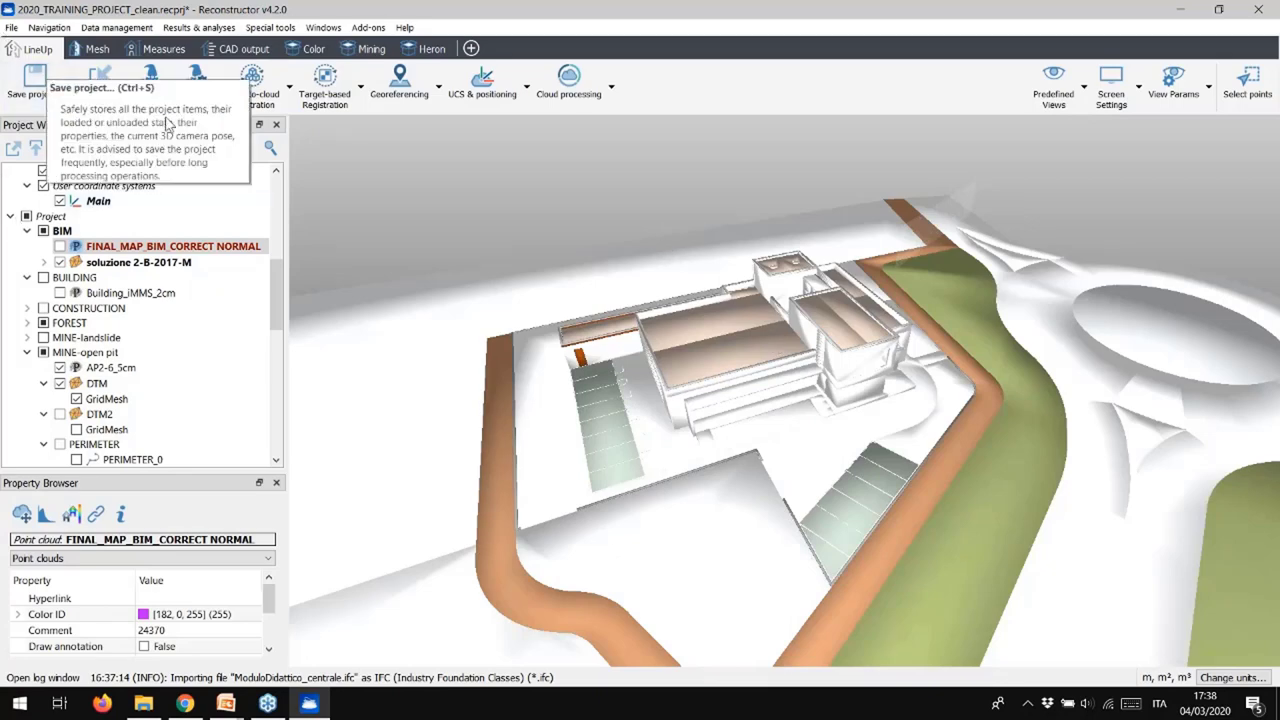
Check the Cloud-to-cloud Registration options, then redisplay the FINAL_MAP_BIM_CORRECT NORMAL cloud under Measures.
click(268, 106)
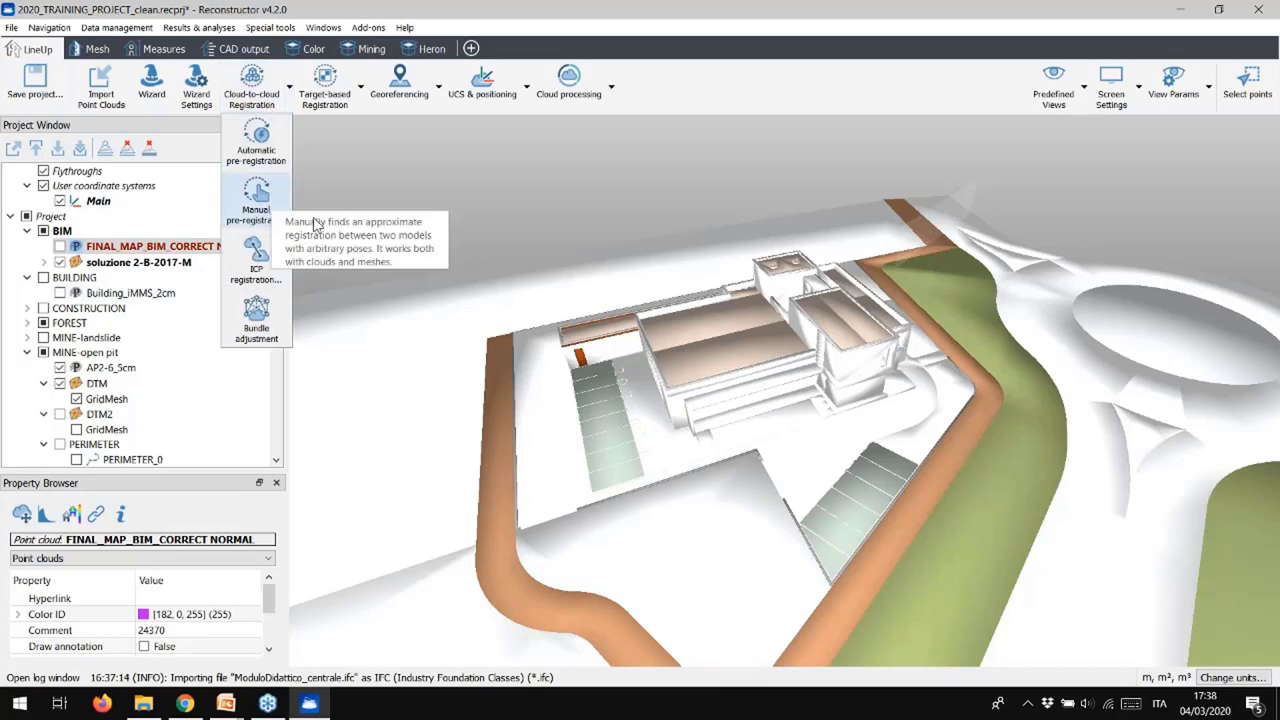
click(722, 303)
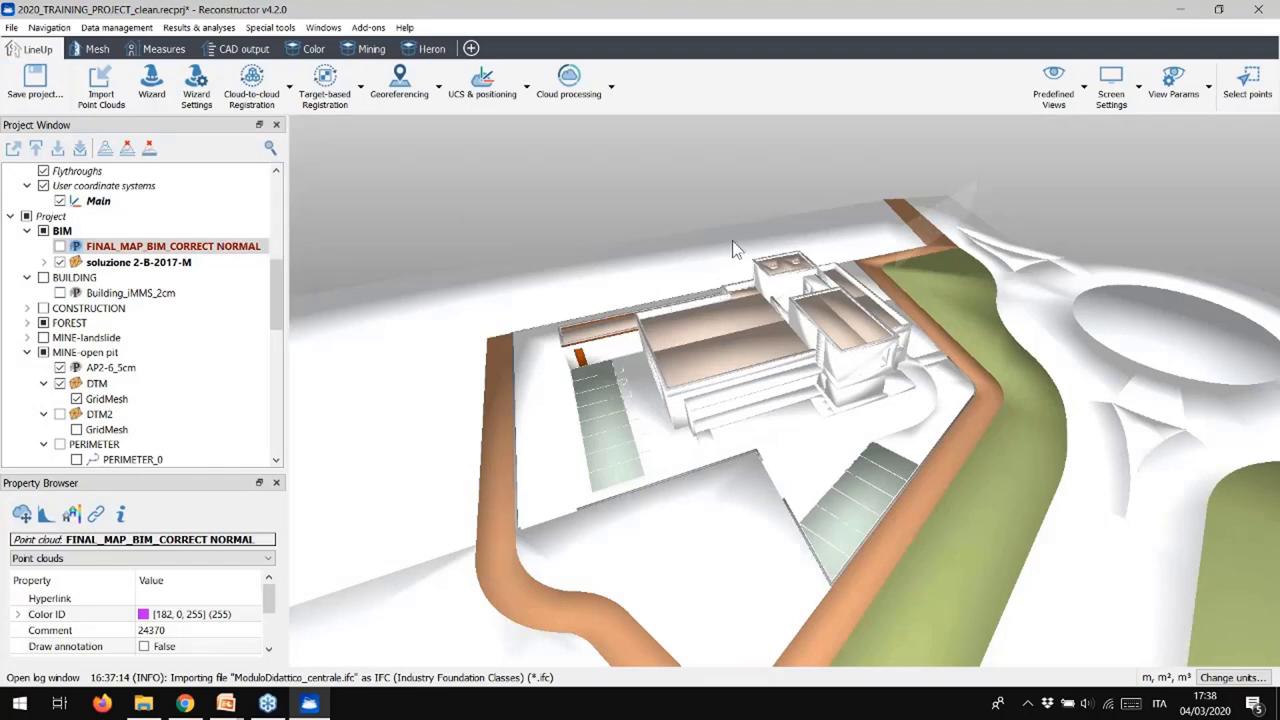
click(60, 246)
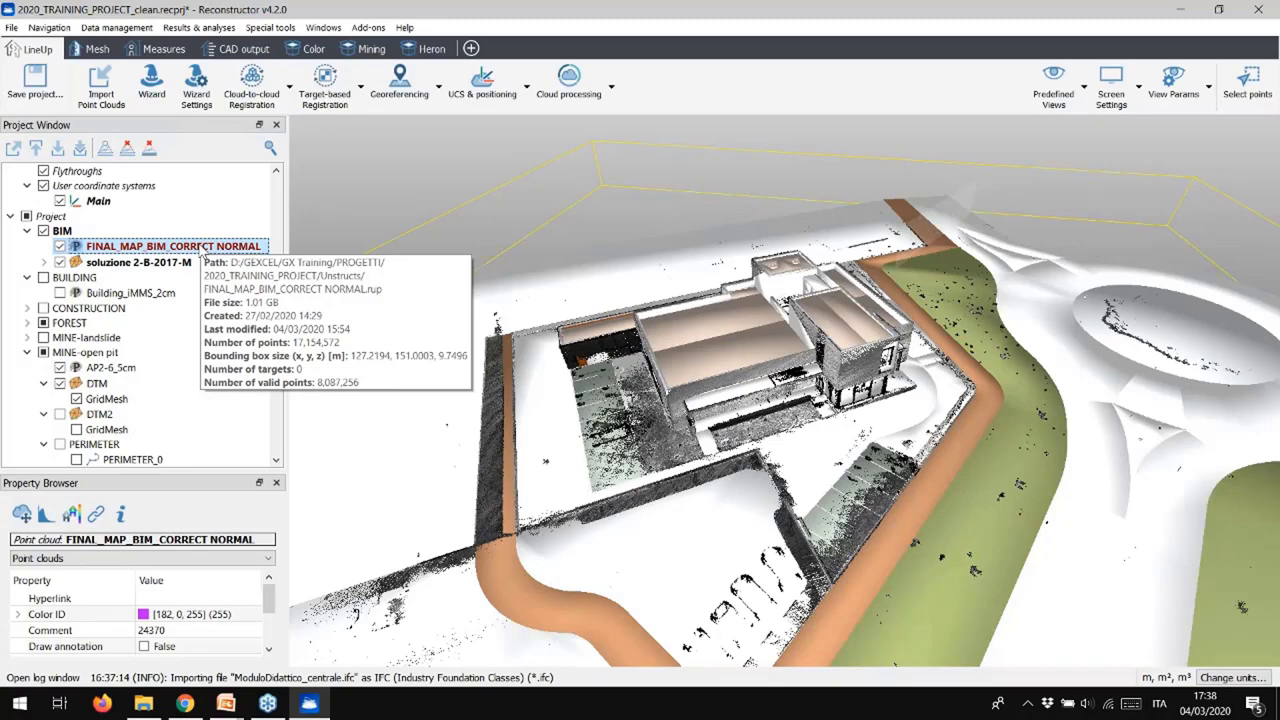
click(160, 48)
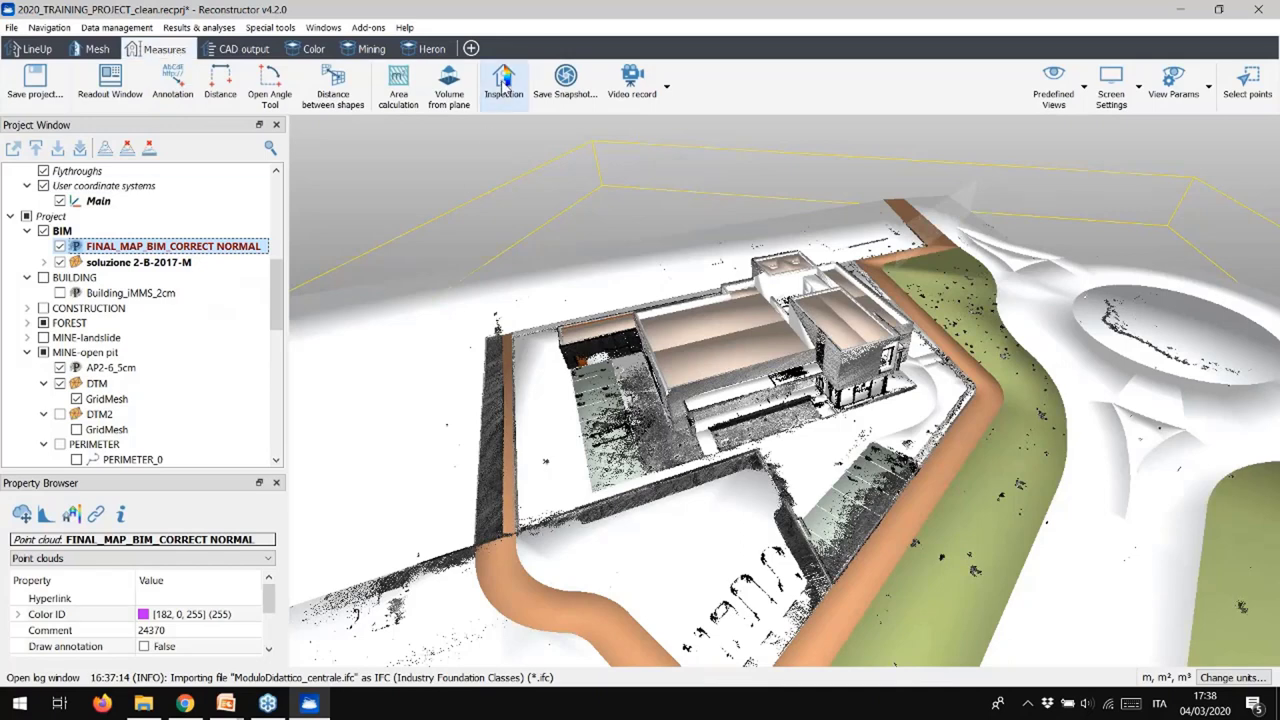
Start an inspection using soluzione 2-B-2017-M as the reference model.
click(504, 82)
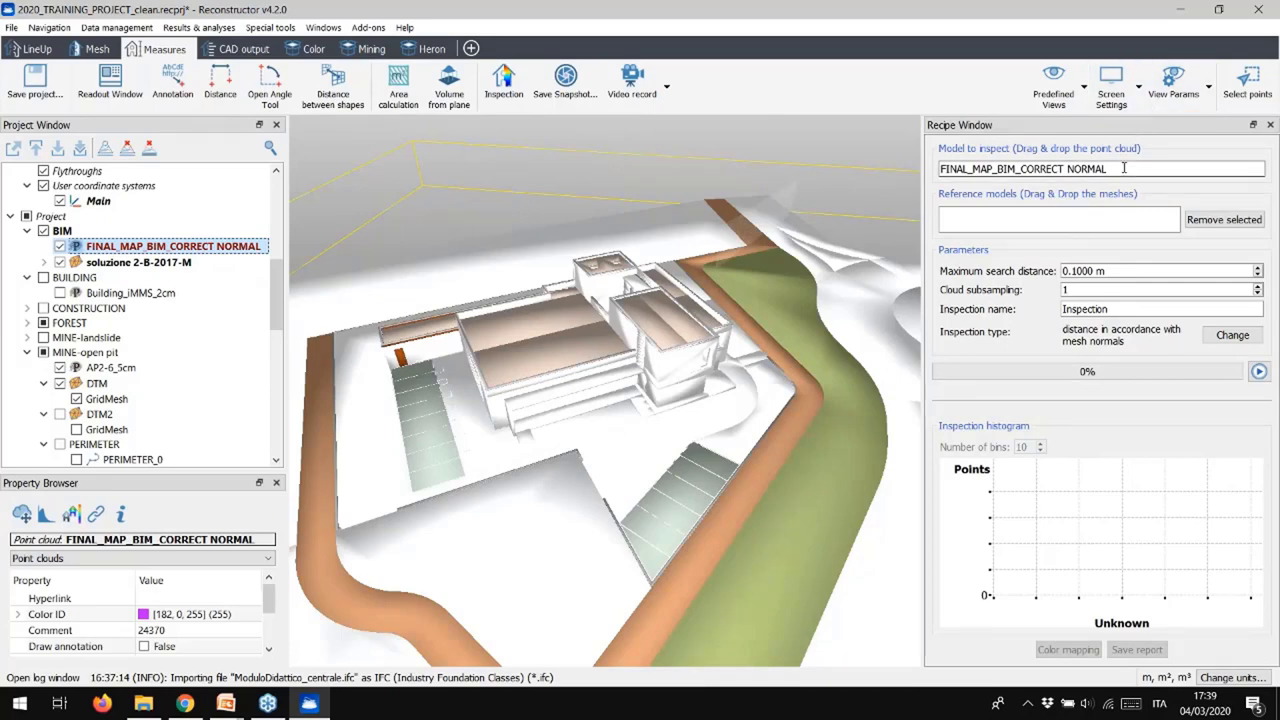
click(165, 264)
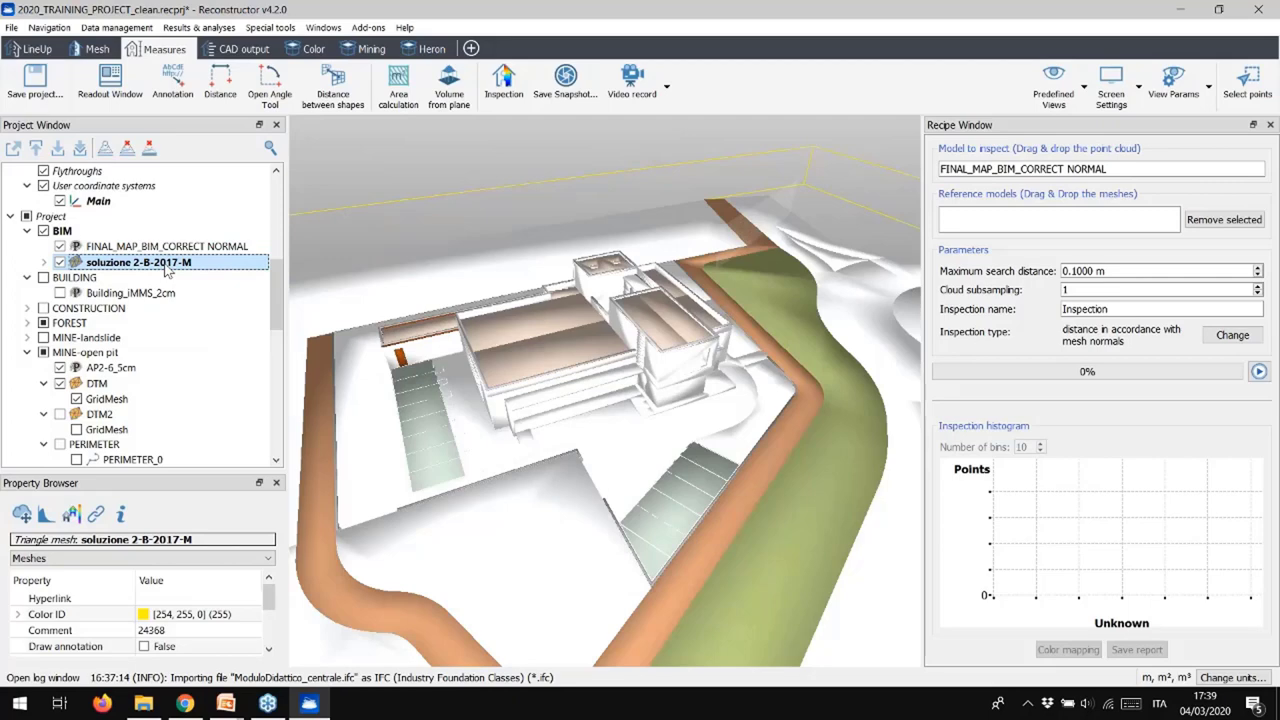
drag(165, 264, 1142, 224)
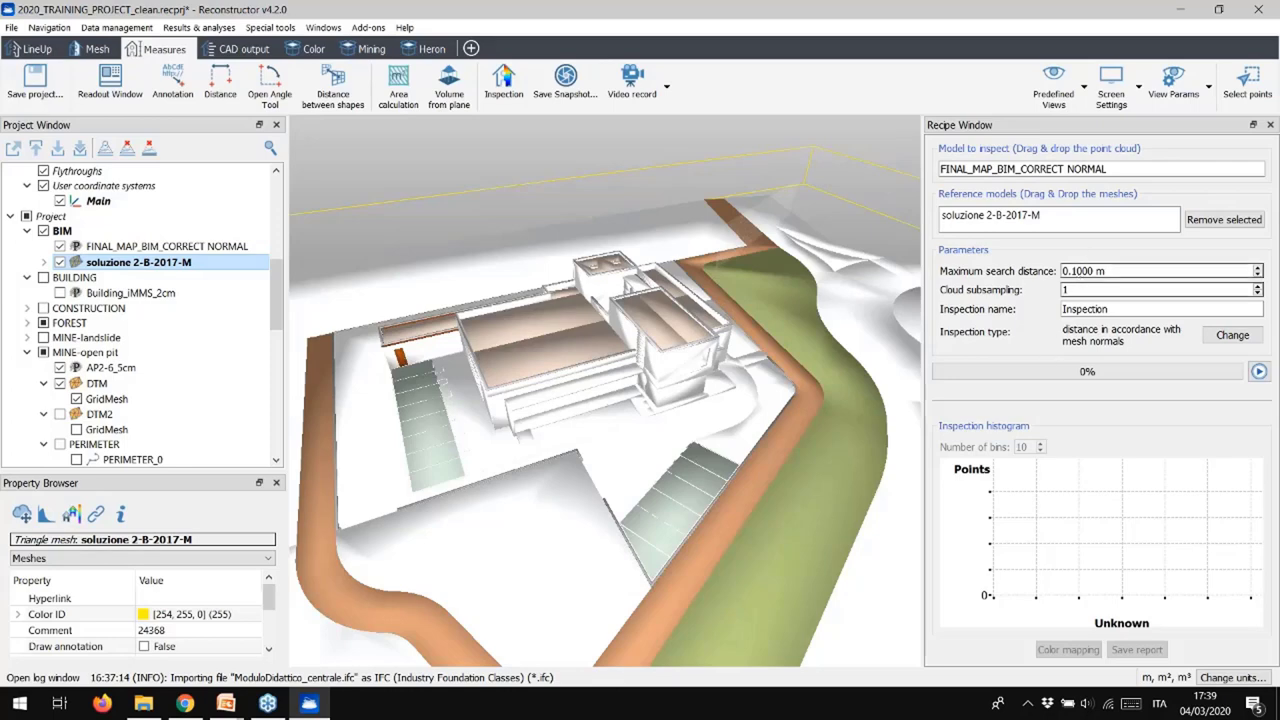
Set a 0.2000 m maximum search distance, name it Inspection_20cm, and run it.
drag(1071, 271, 1080, 271)
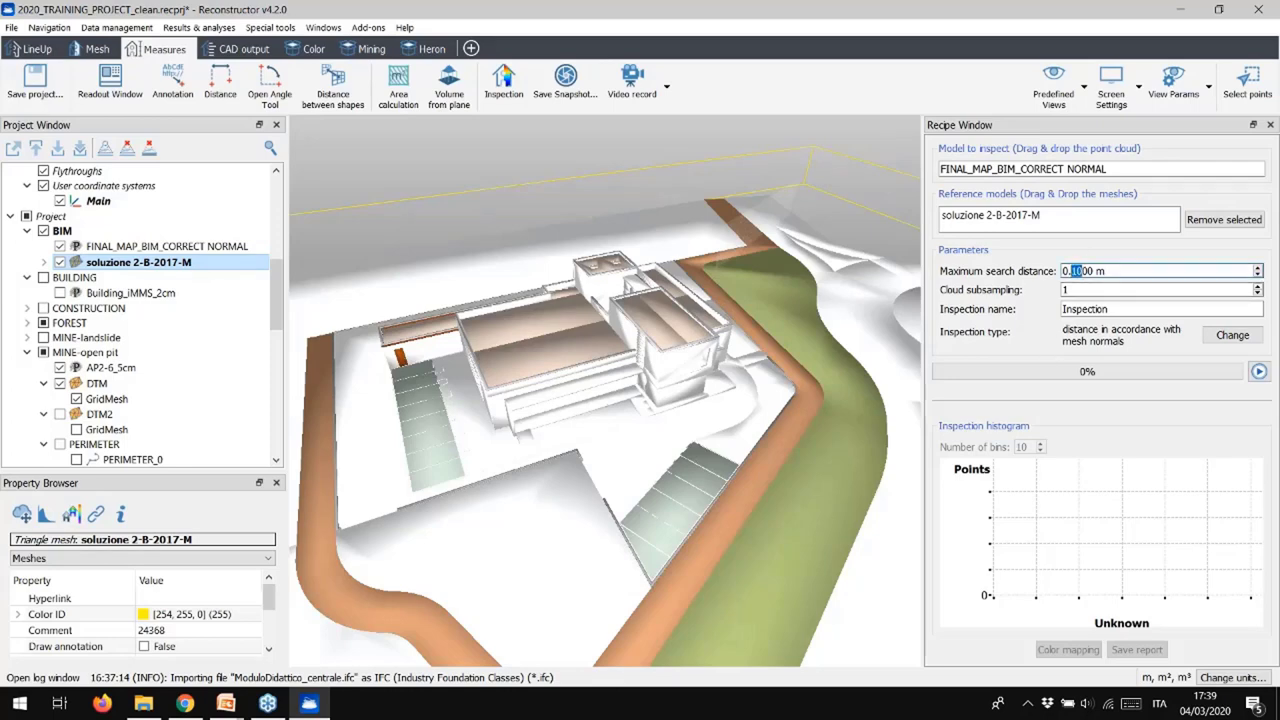
text(2)
click(1150, 309)
text(_20cm)
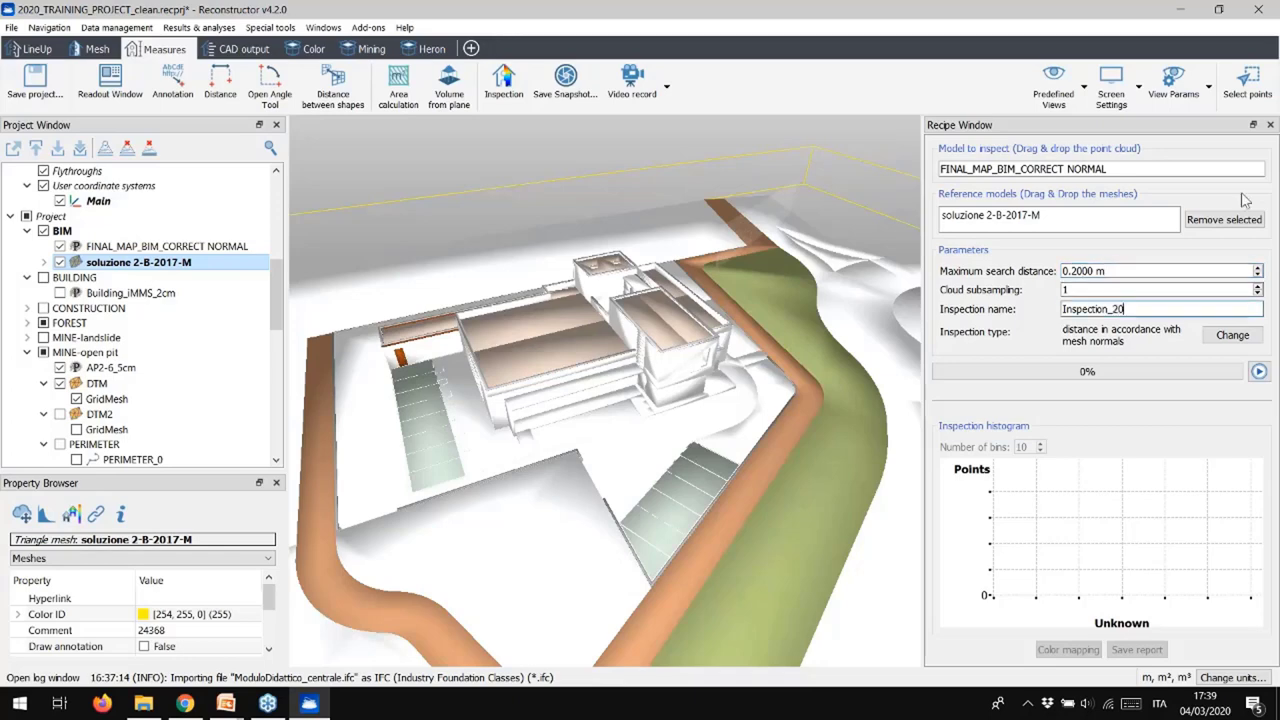
click(1258, 371)
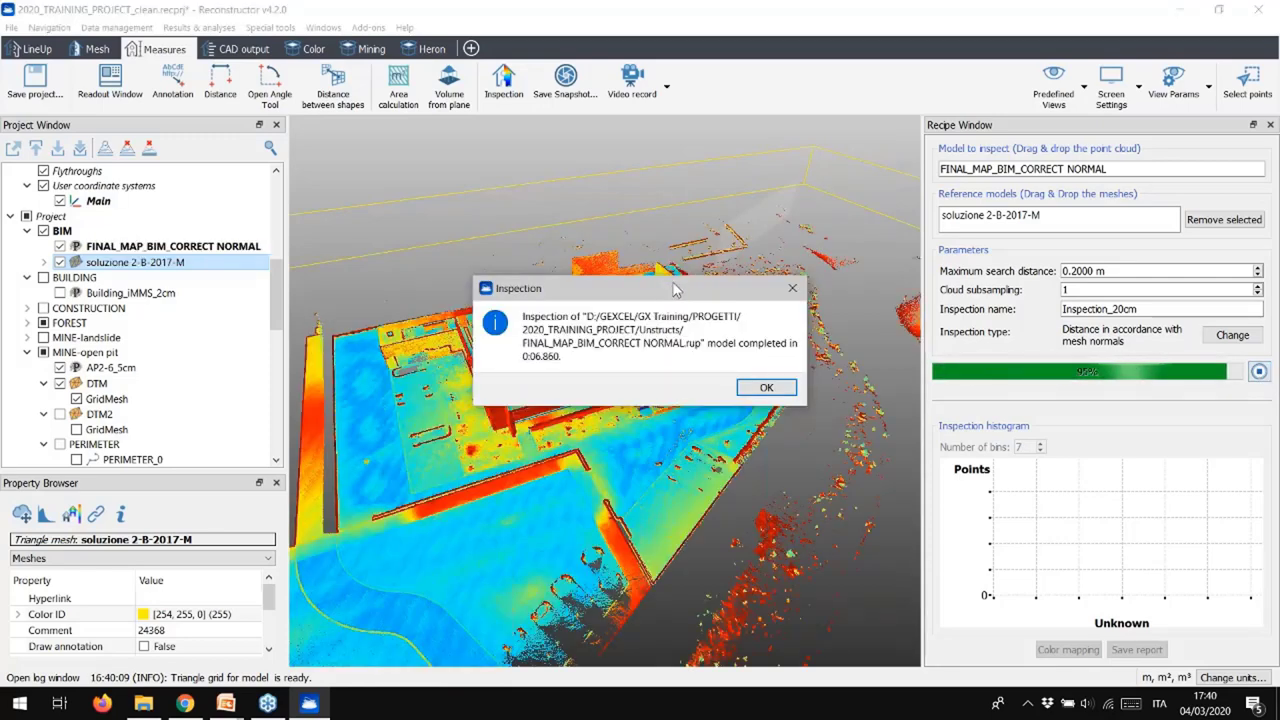
Dismiss the Inspection completed message and let the Inspection_20cm deviation histogram appear.
click(752, 386)
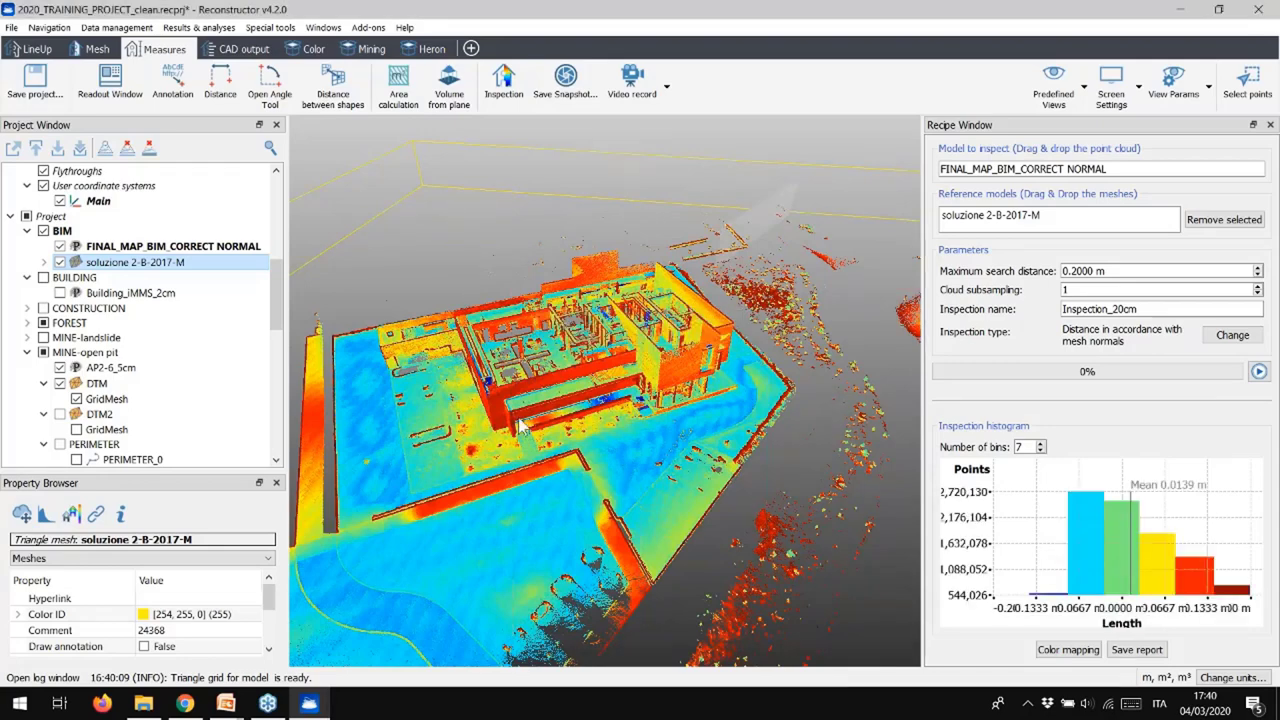
mouse_move(1155, 565)
Apply the Measure values (Discrete) colour preset, reset Max mapped, and close colour mapping.
click(1068, 650)
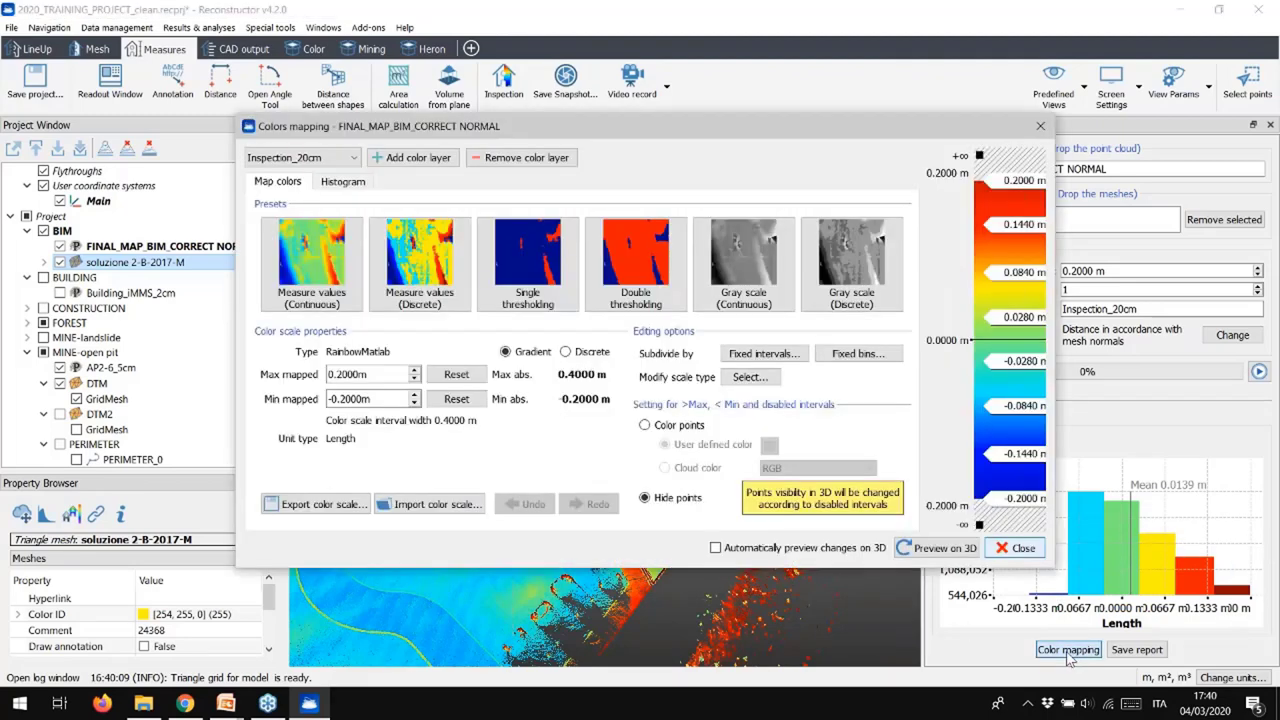
click(423, 282)
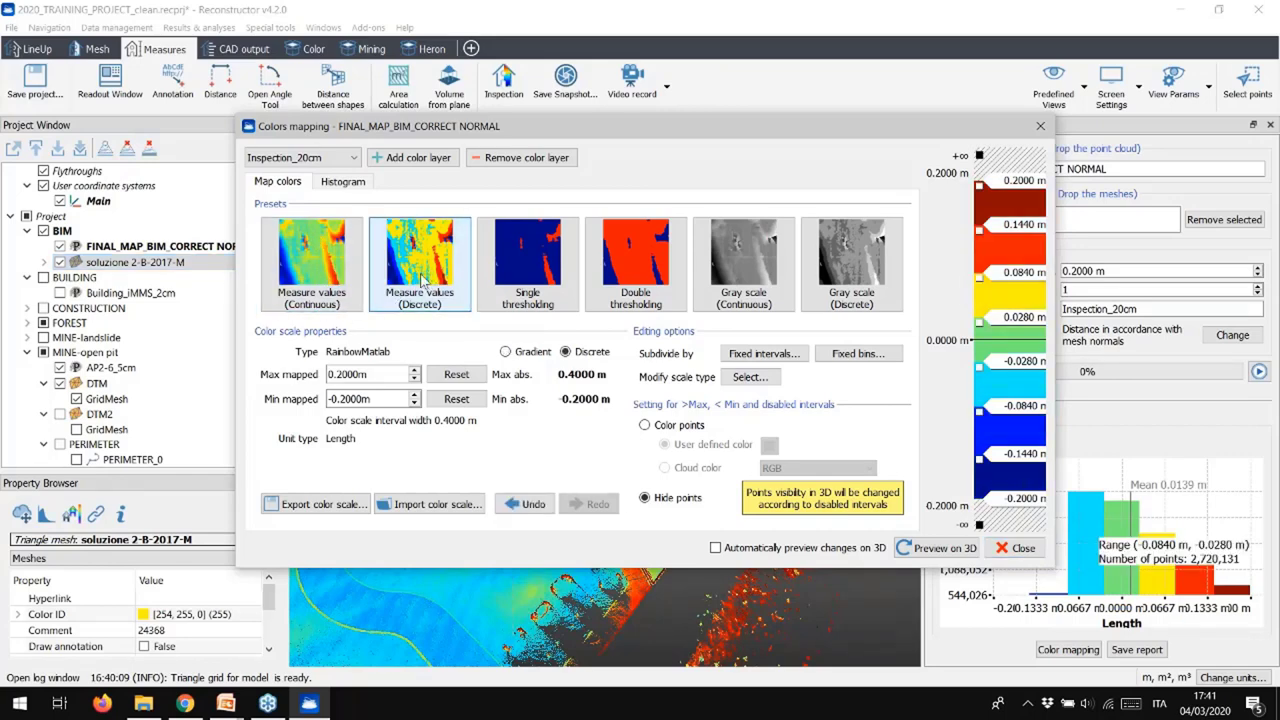
click(456, 378)
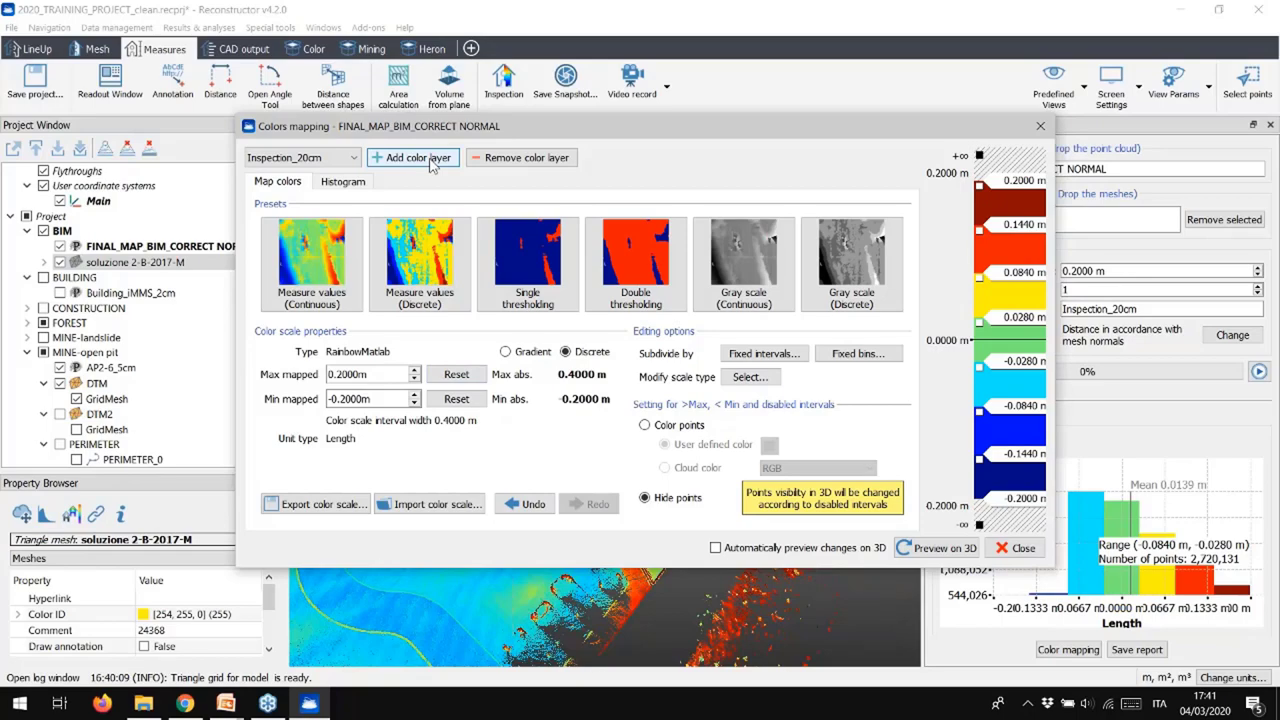
click(1015, 548)
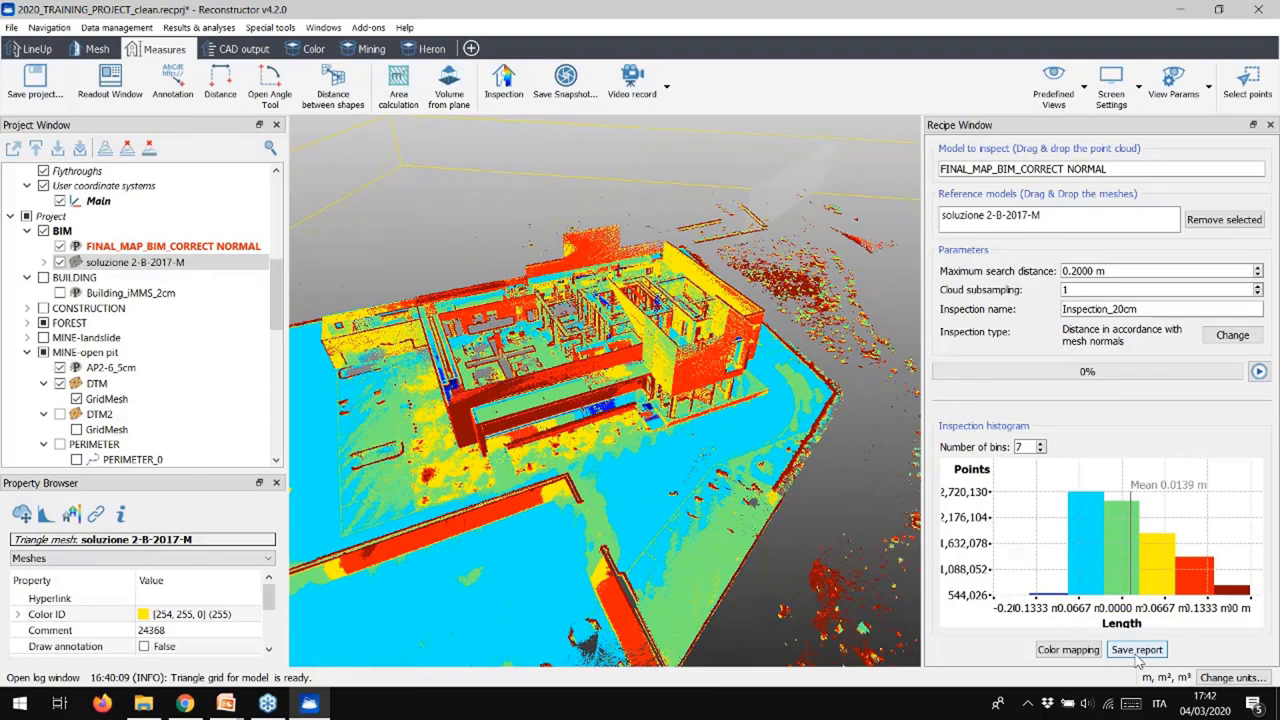
Set up the Open pit mine PDF report with the screenshot, moving its dialog off the building.
click(1136, 651)
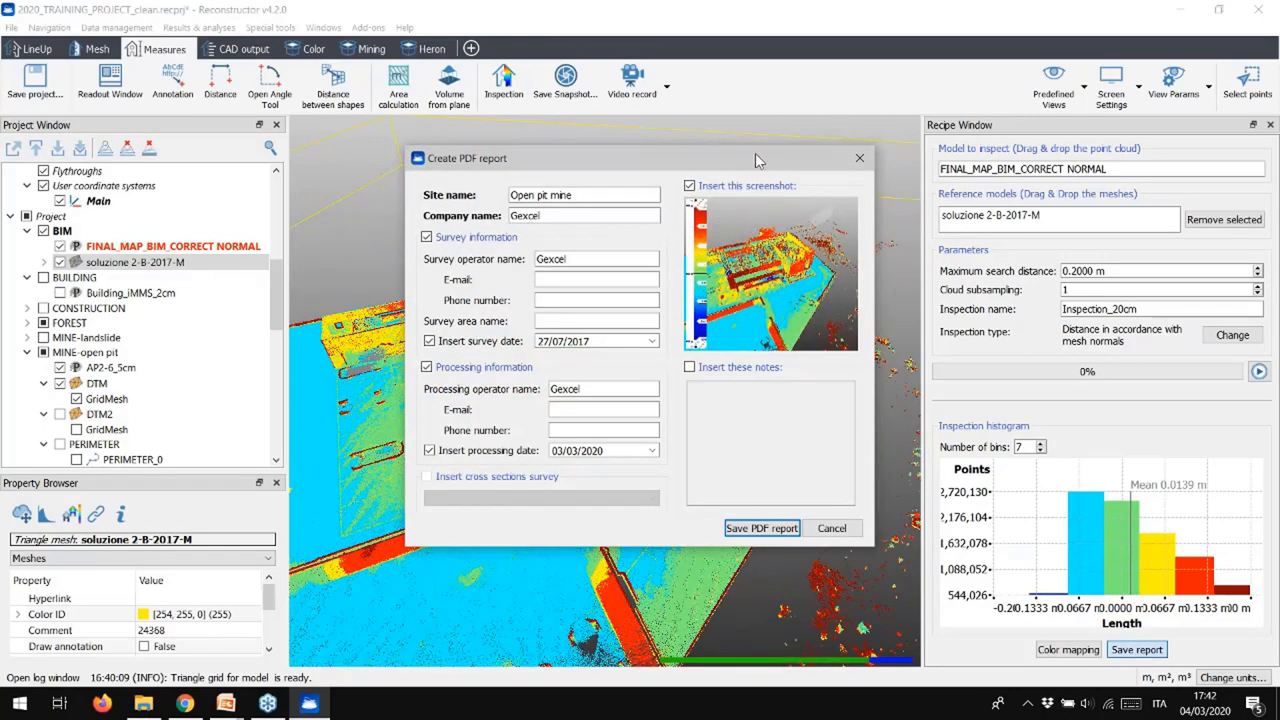
drag(785, 166, 742, 176)
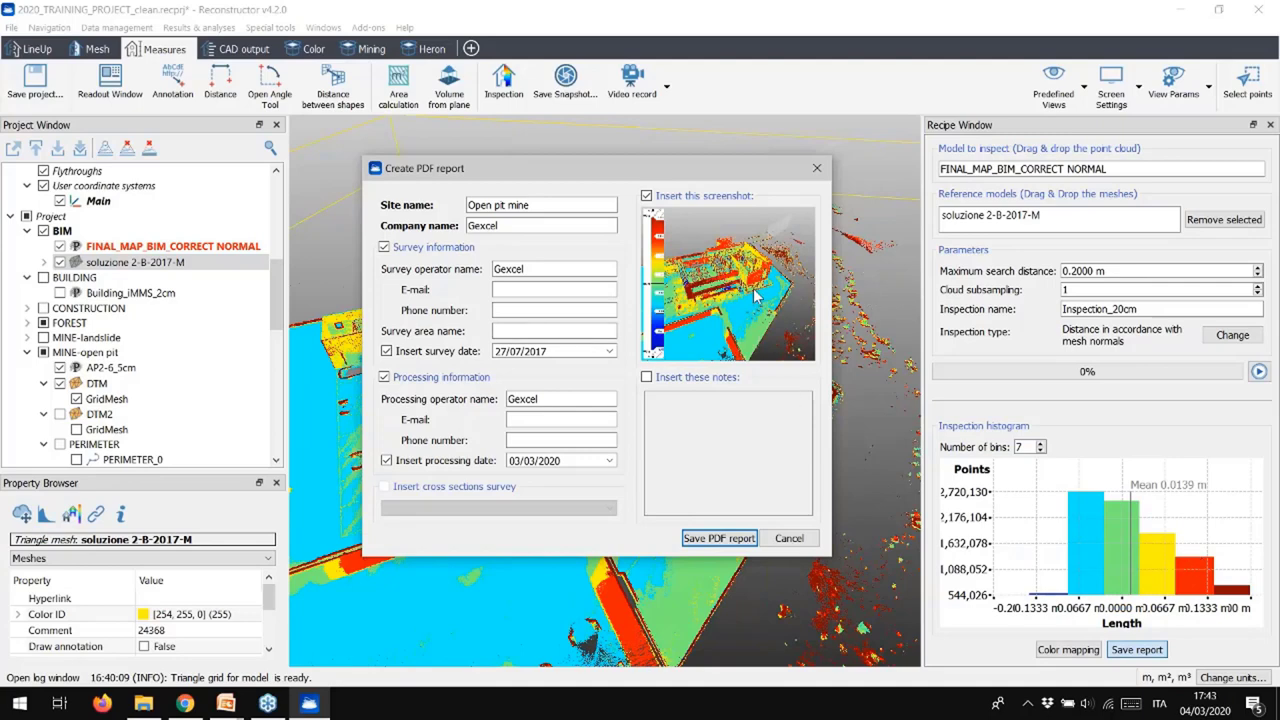
drag(600, 168, 1000, 175)
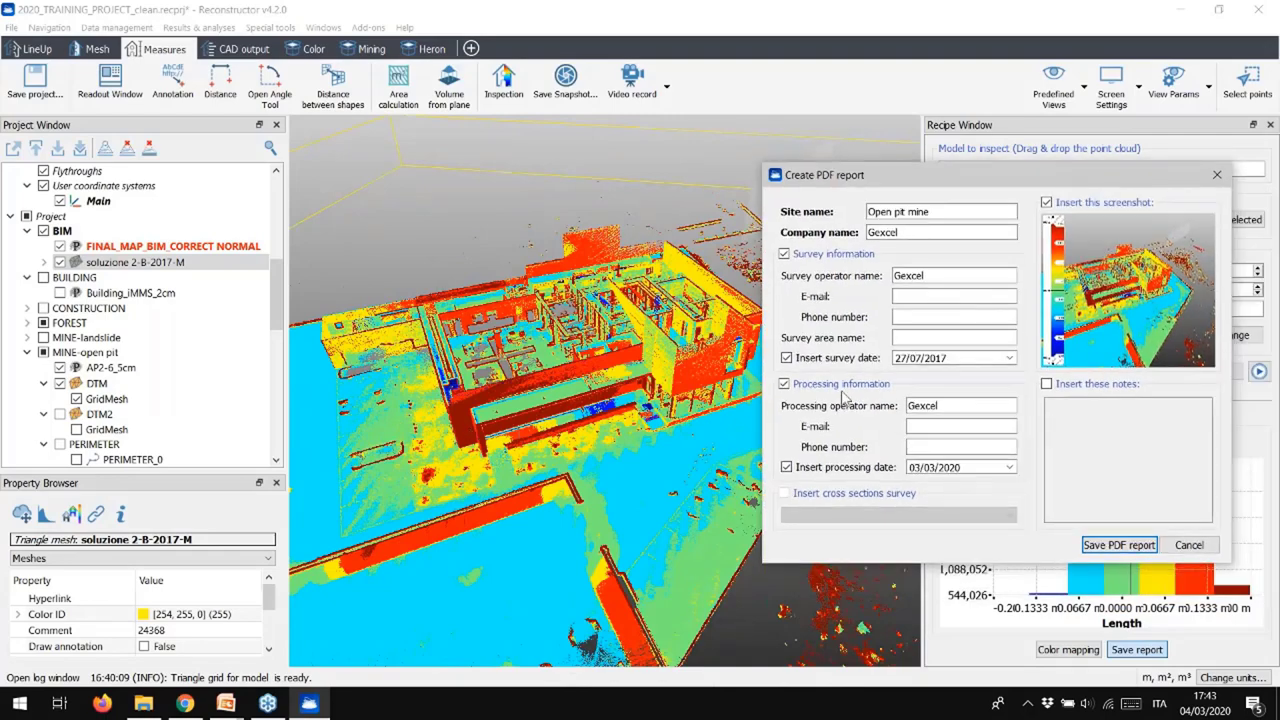
drag(1096, 186, 853, 184)
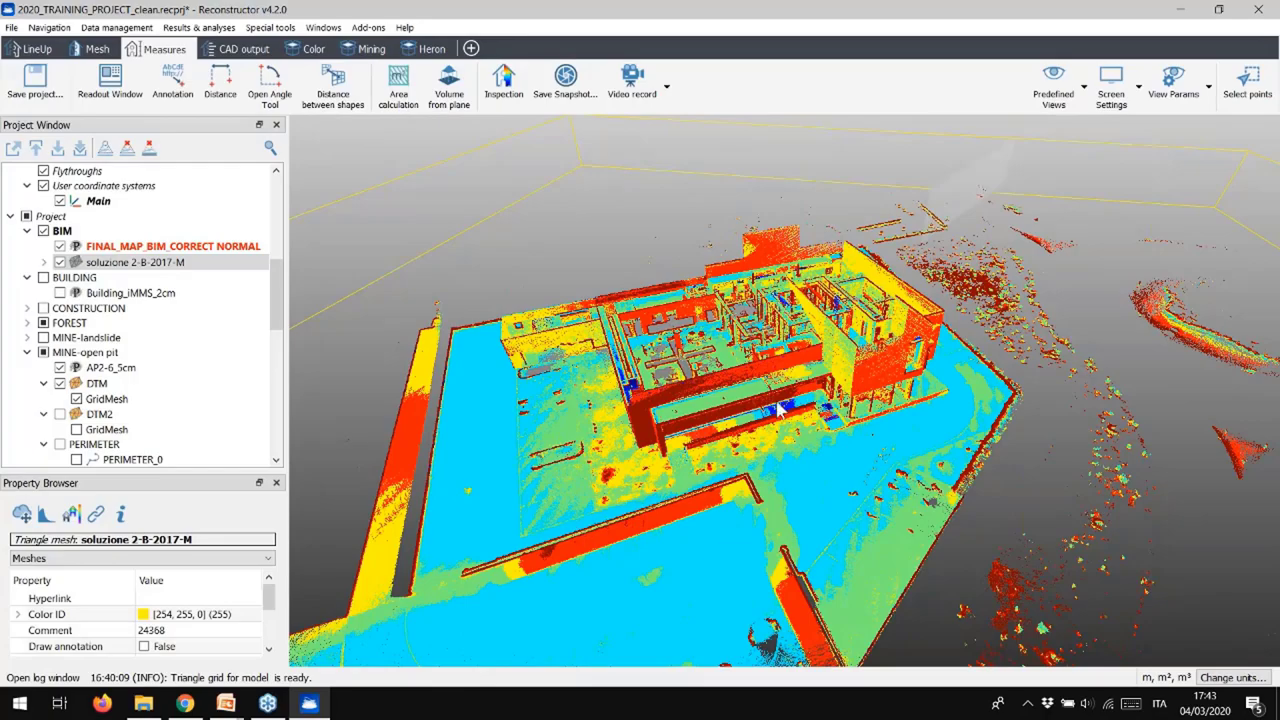
Switch to the Map view preset centred and zoomed on the building, with CAD output tools shown.
drag(736, 410, 713, 453)
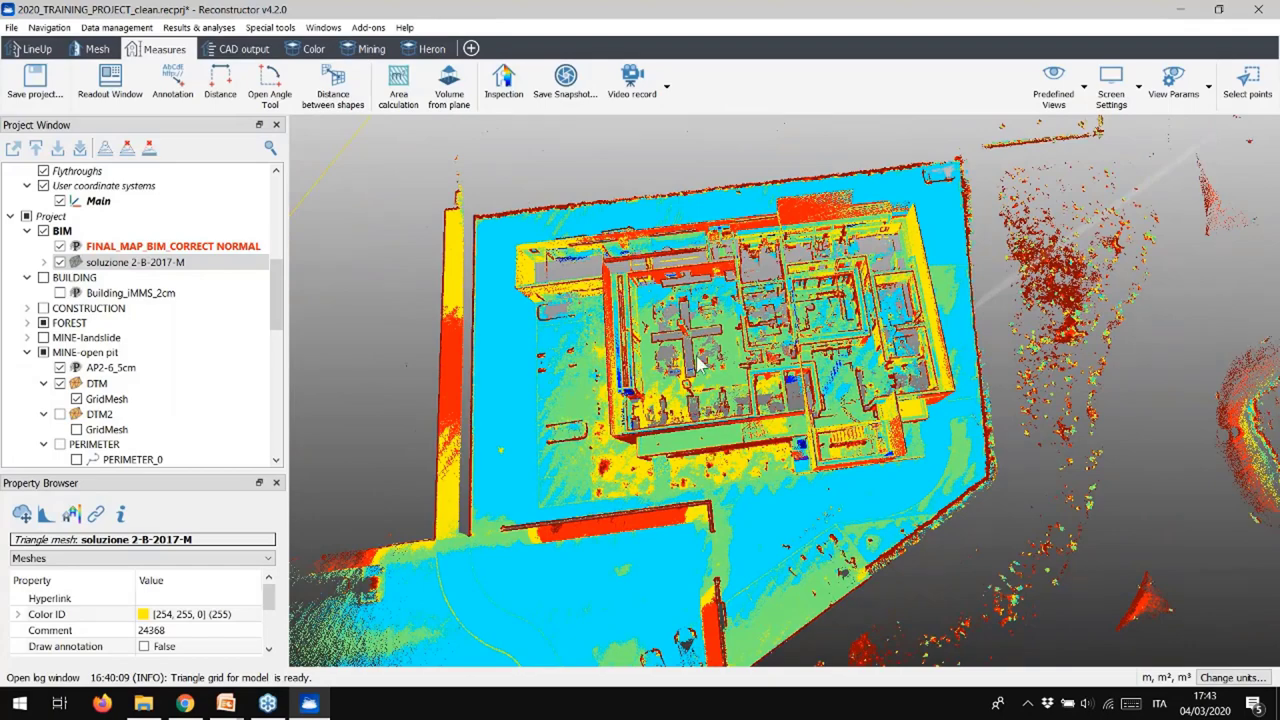
click(1055, 82)
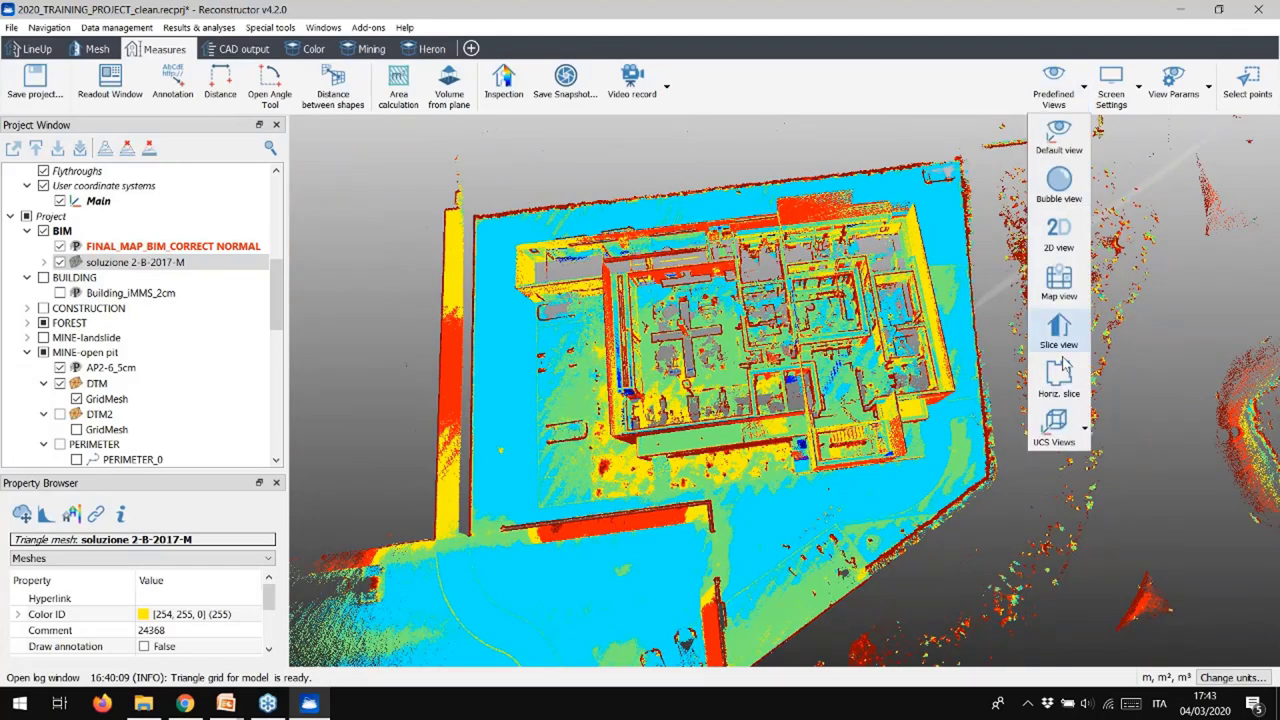
click(1060, 330)
drag(855, 272, 500, 285)
scroll(600, 325, up, 5)
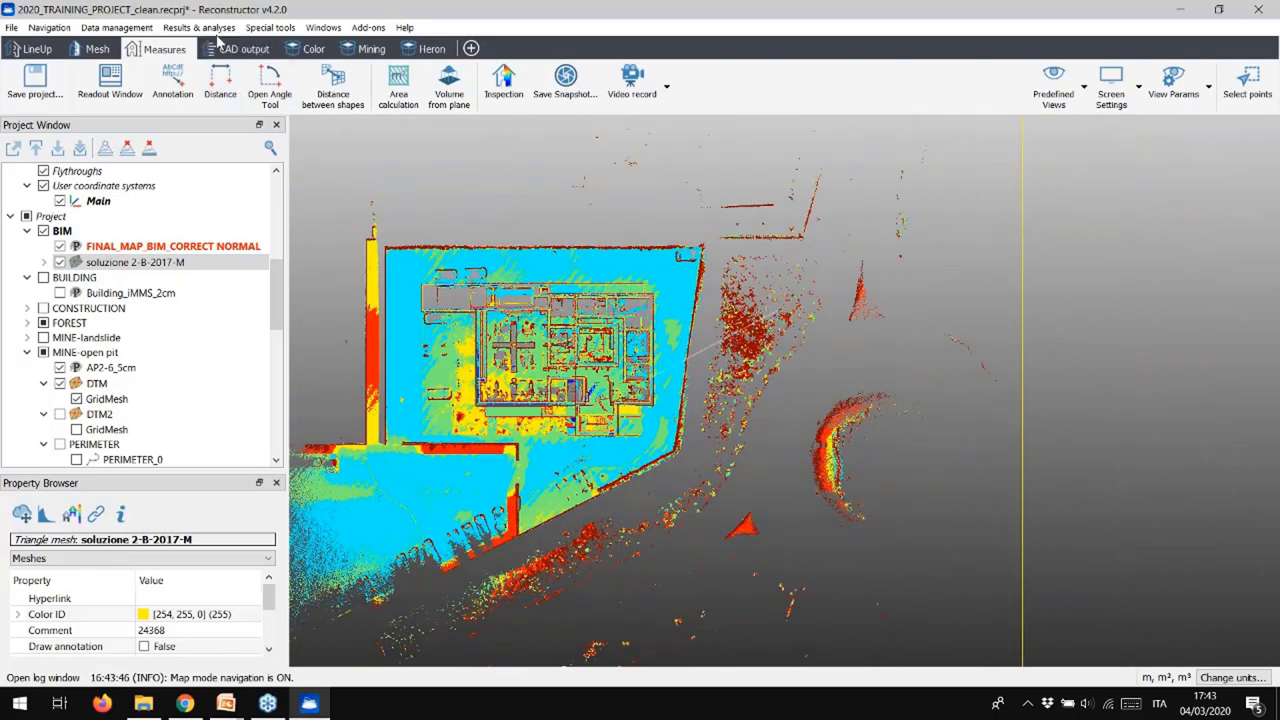
click(234, 52)
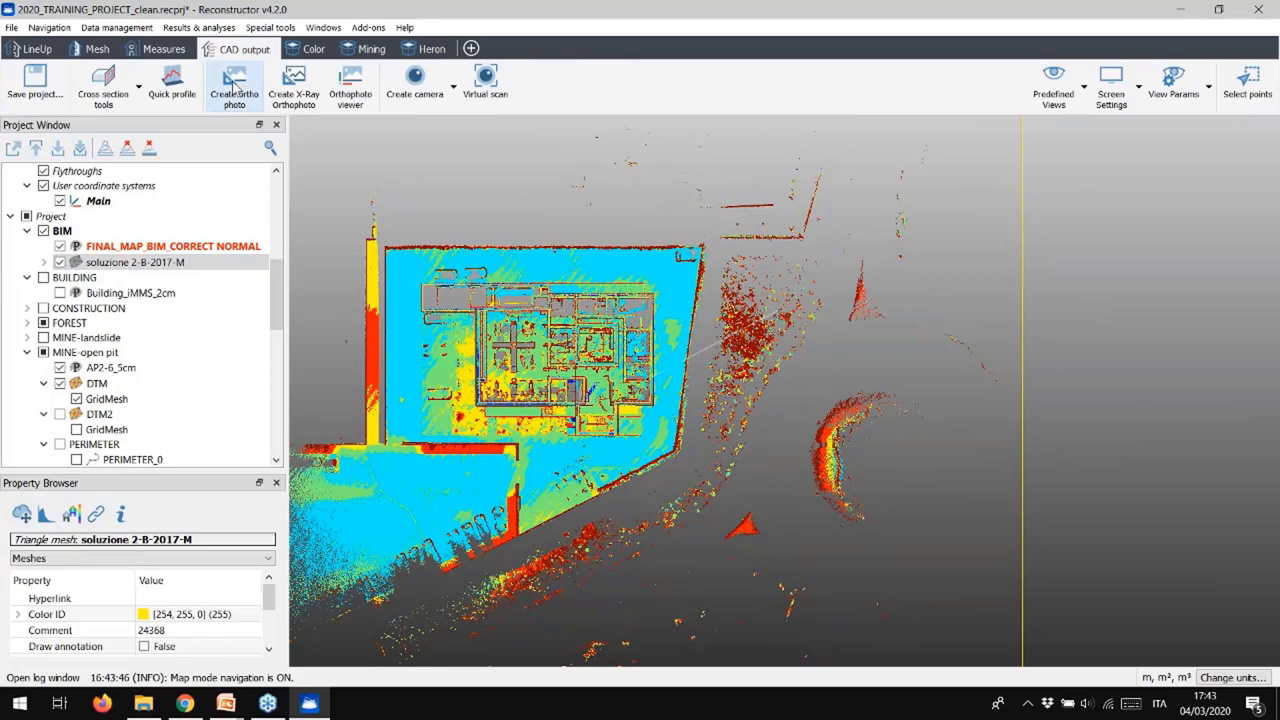
Create orthophoto 'Orthophoto inspection building' and fit its camera to the current top-down view.
click(234, 82)
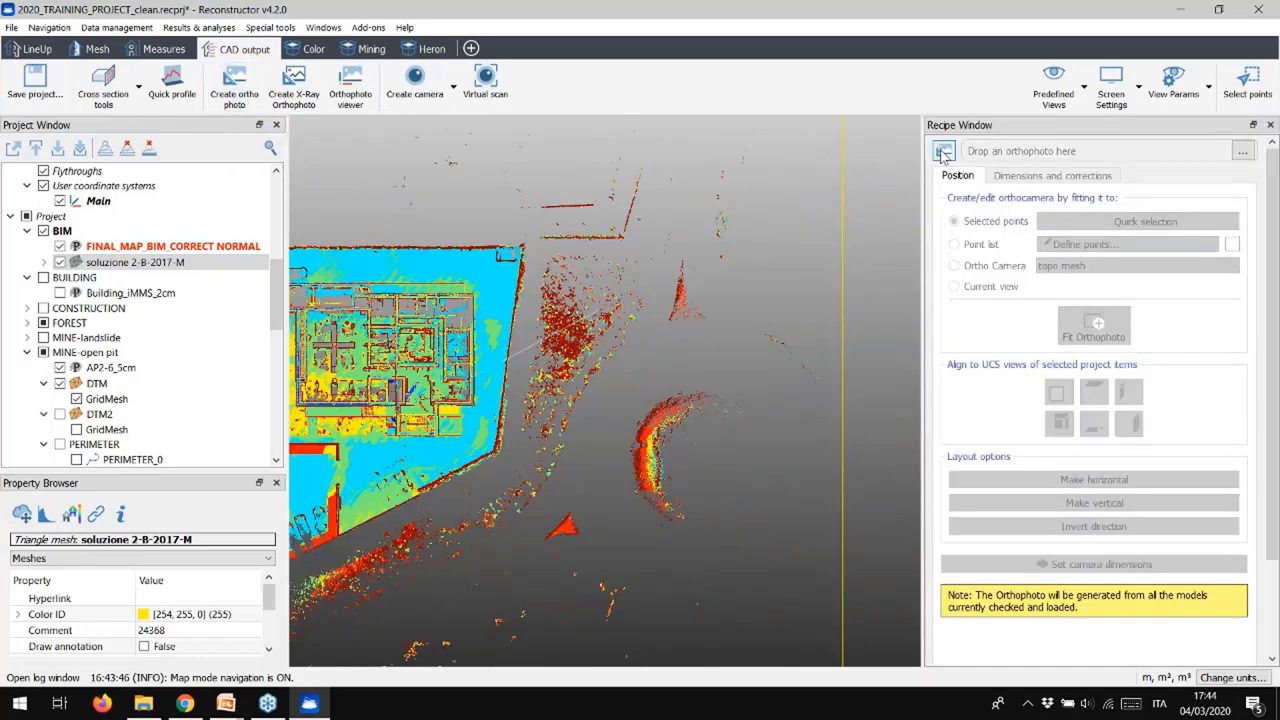
click(944, 152)
click(1092, 150)
double_click(1092, 150)
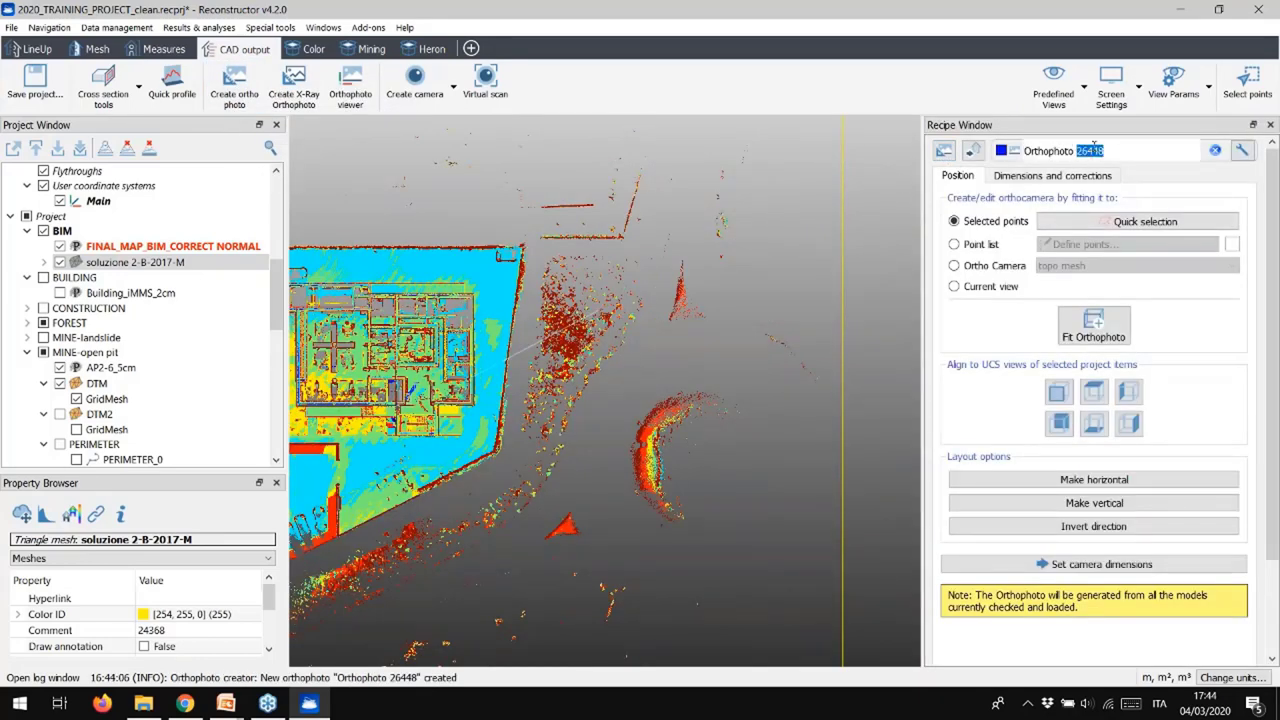
text(inspection building)
drag(501, 257, 600, 300)
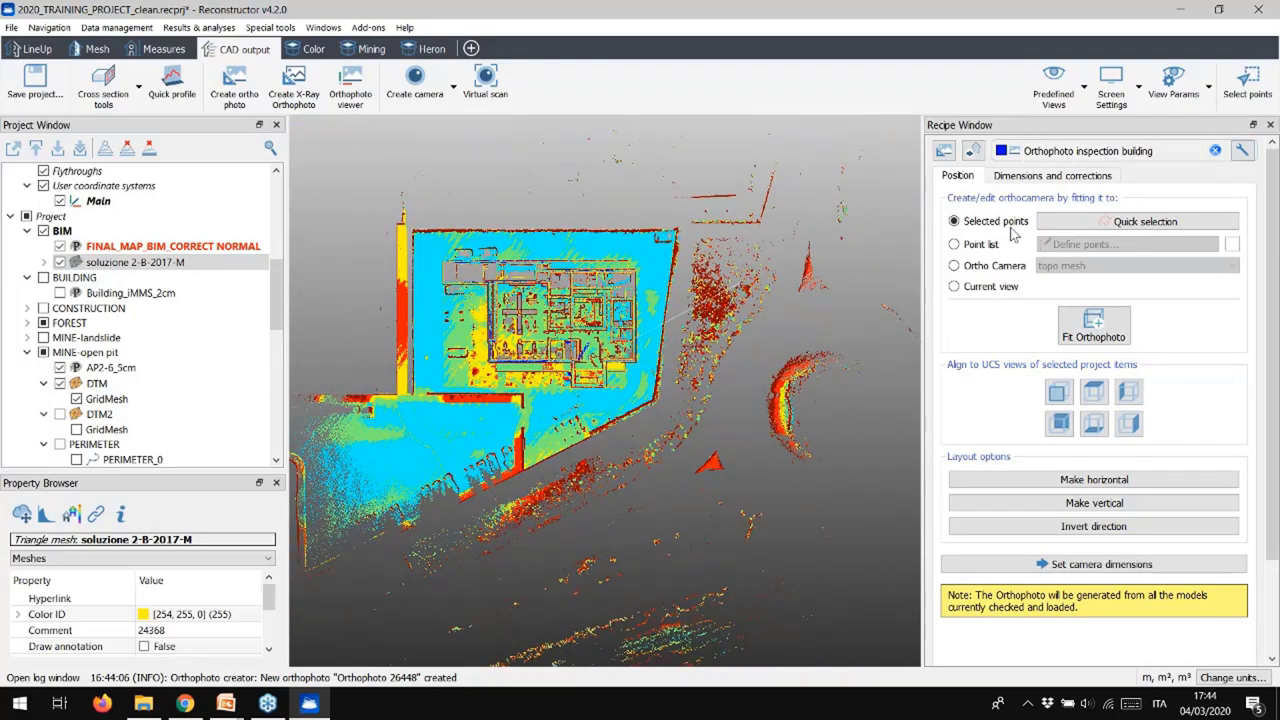
click(954, 287)
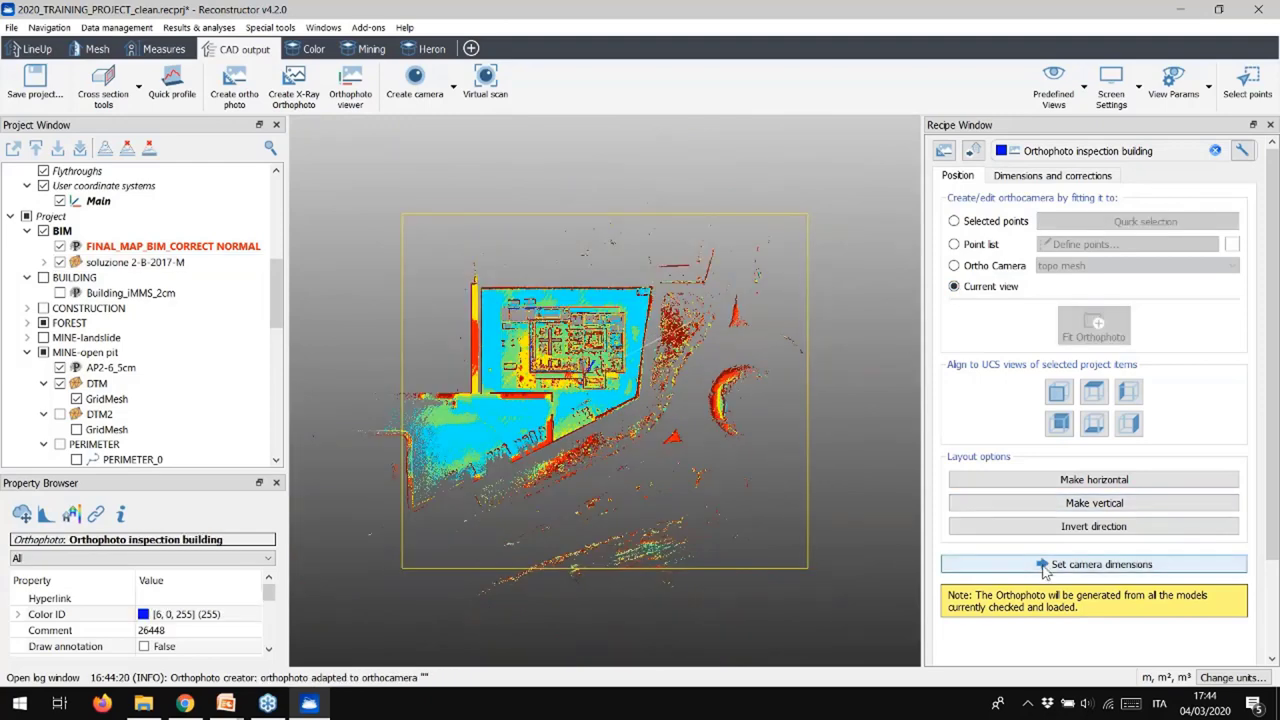
Set the orthophoto camera dimensions to 70 m width and 50 m height.
click(1043, 565)
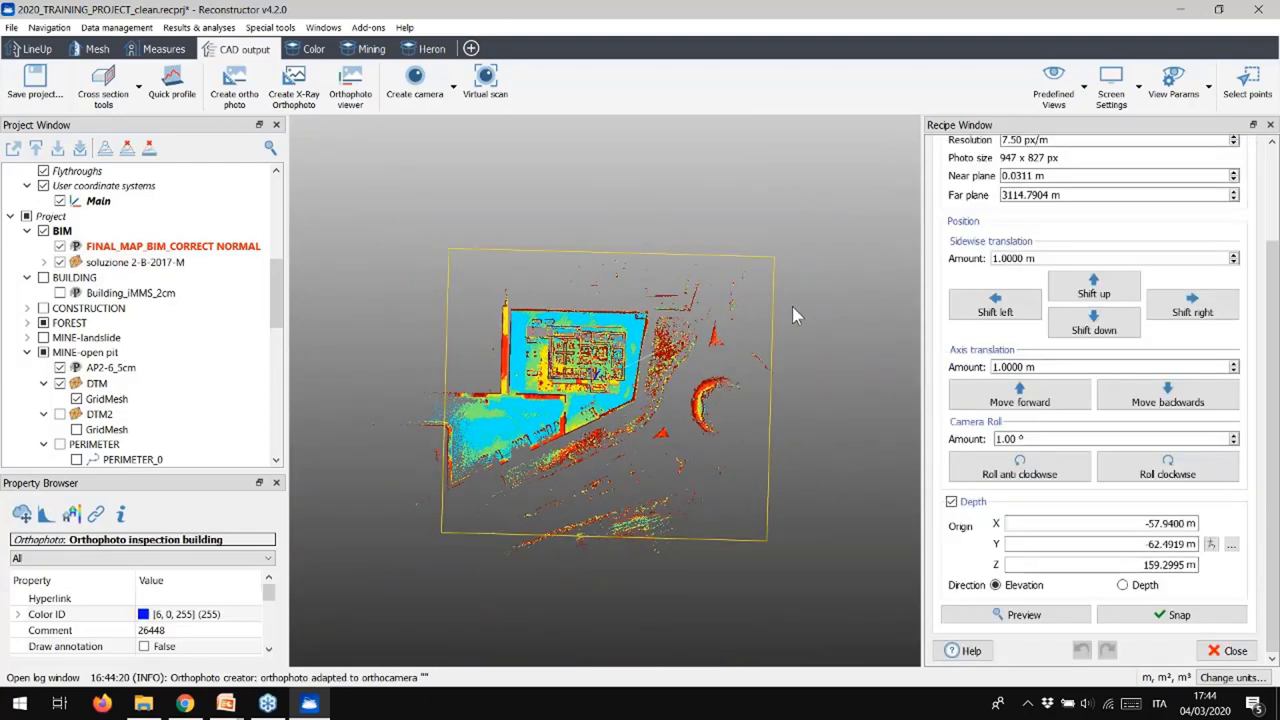
scroll(1000, 250, up, 2)
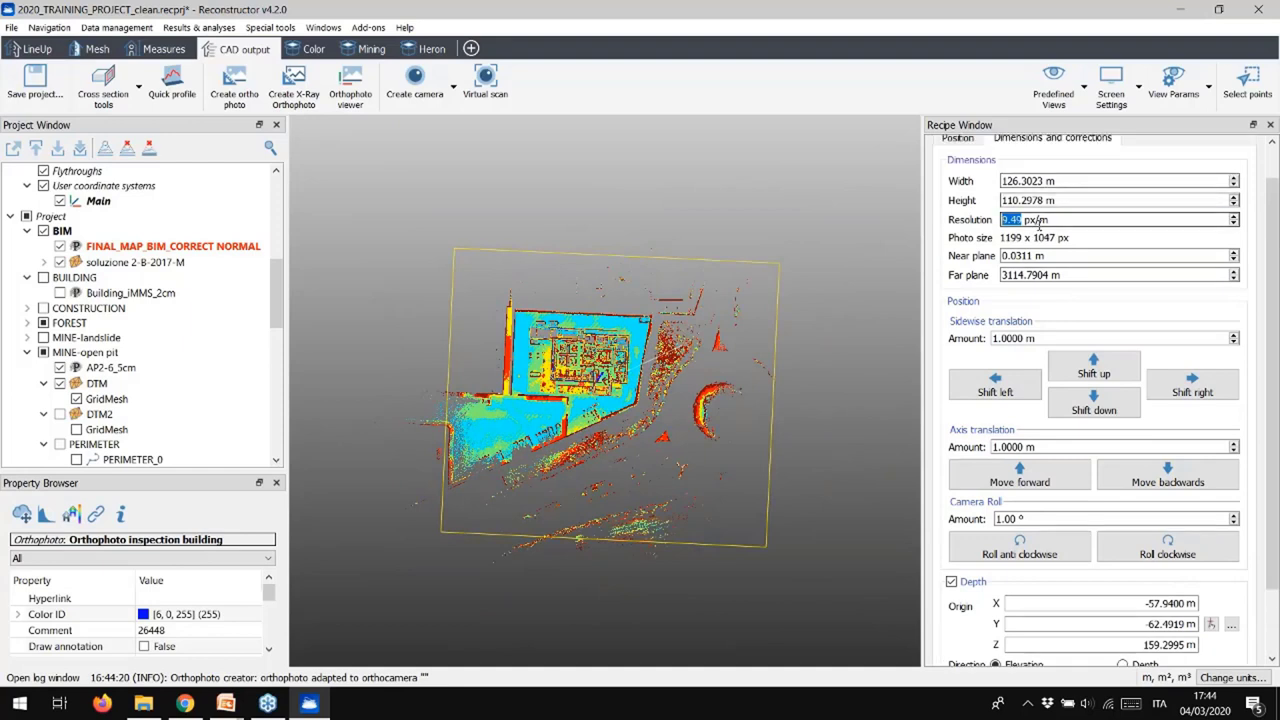
drag(1056, 181, 1001, 181)
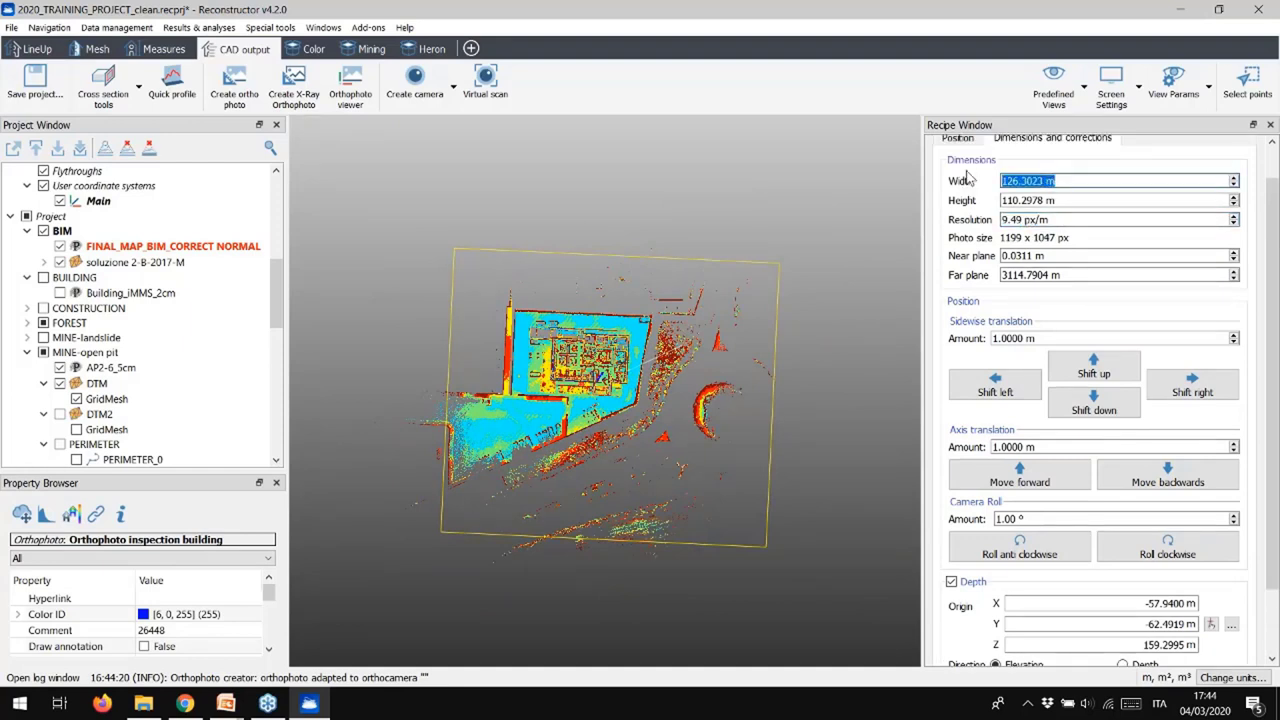
text(70)
key(Tab)
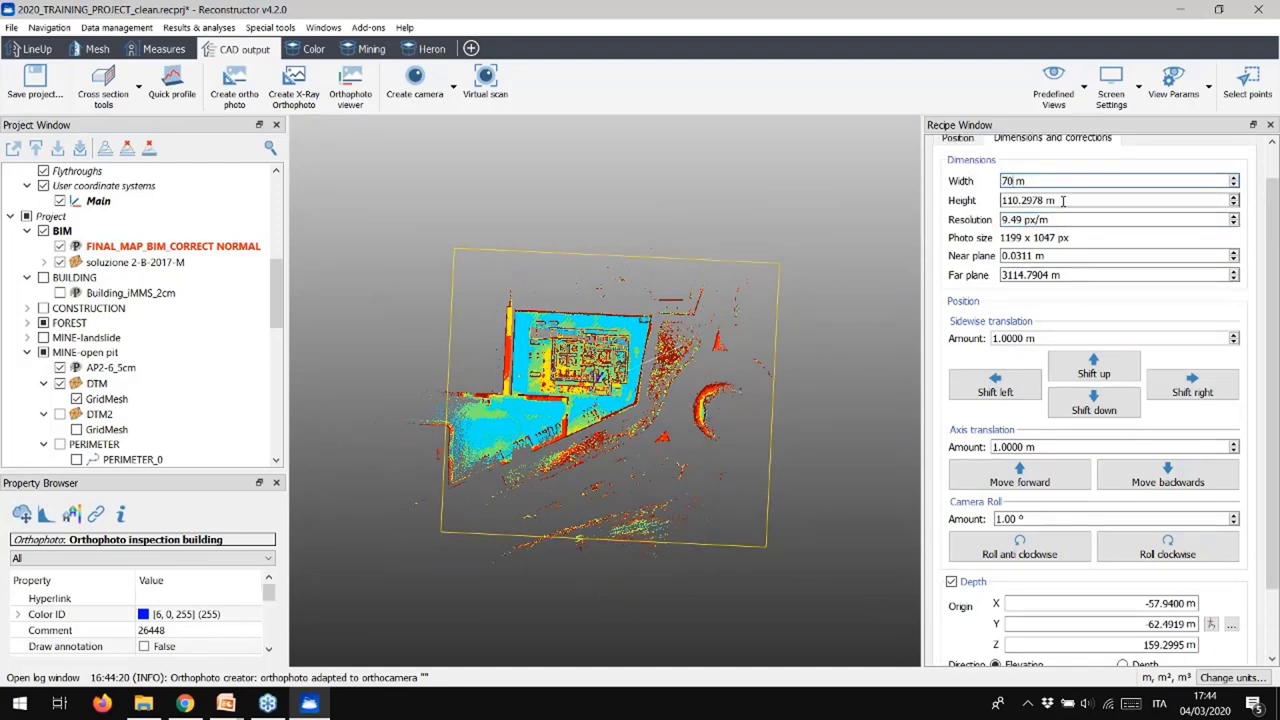
text(50)
click(1050, 181)
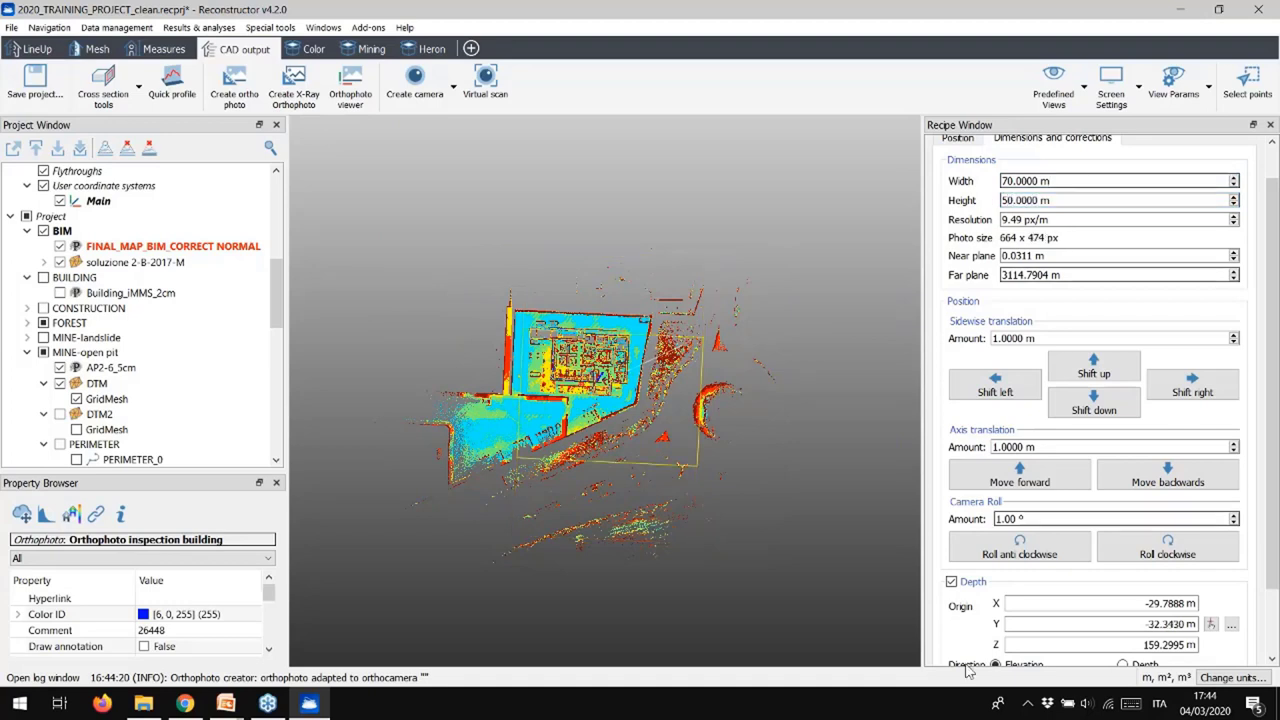
Shift the orthophoto frame three steps left and three steps up over the building.
click(995, 392)
click(995, 392)
click(995, 392)
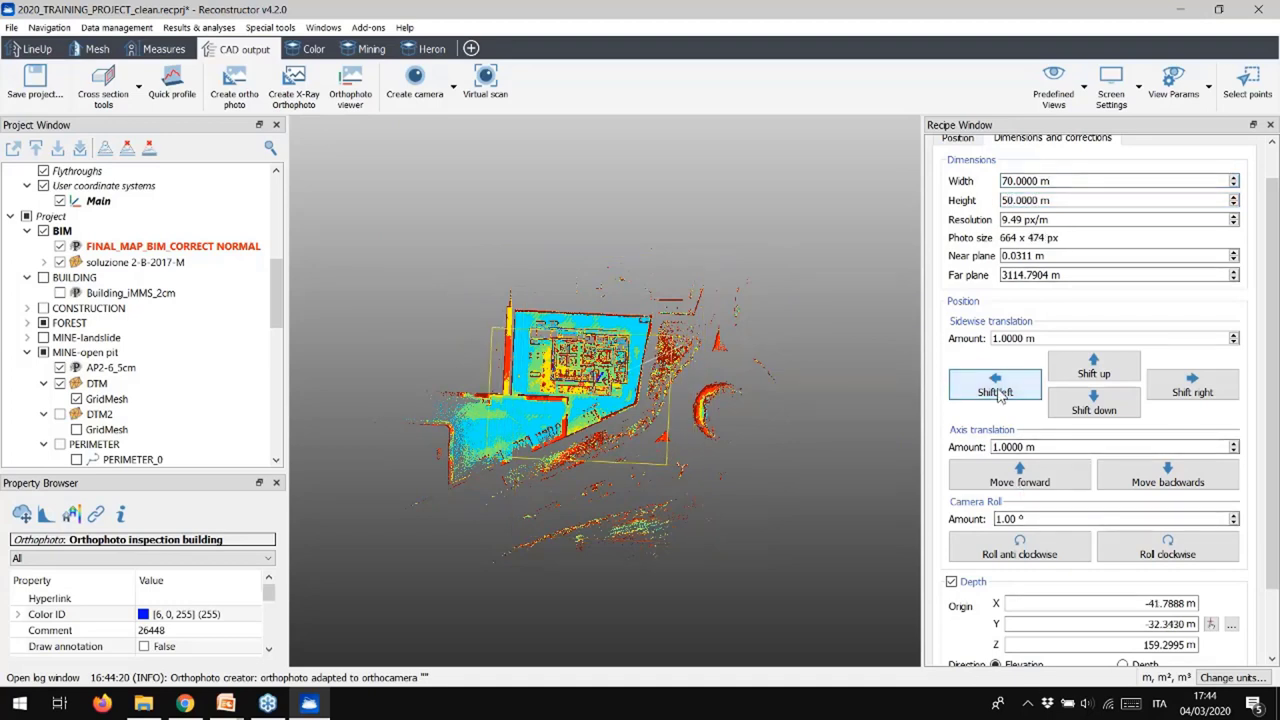
click(1093, 368)
click(1093, 368)
click(1093, 368)
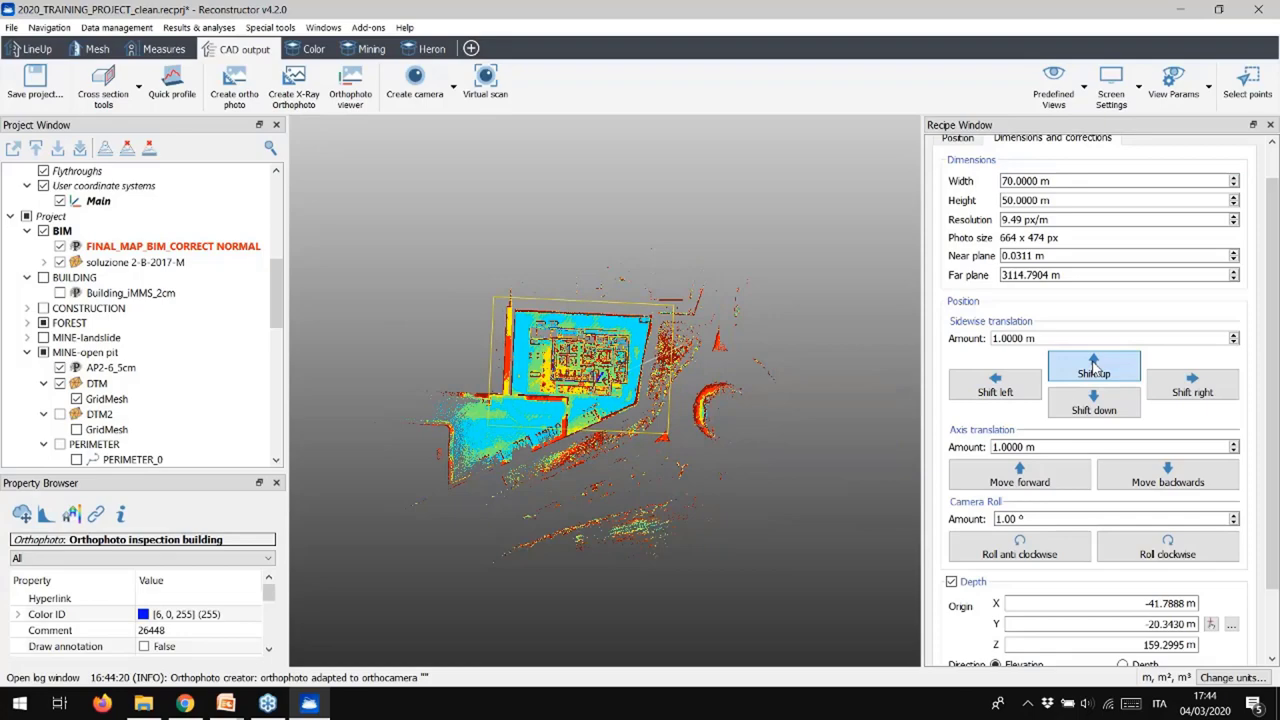
scroll(1000, 376, up, 3)
scroll(742, 353, up, 5)
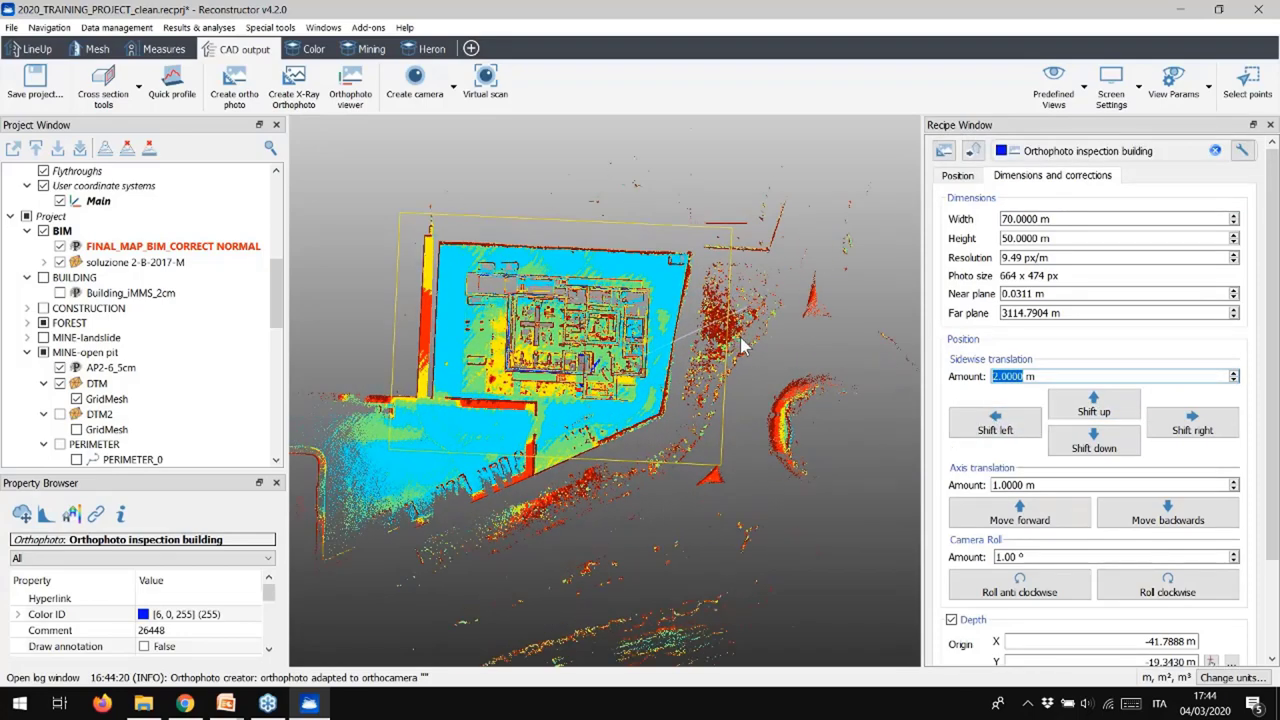
scroll(1000, 530, down, 2)
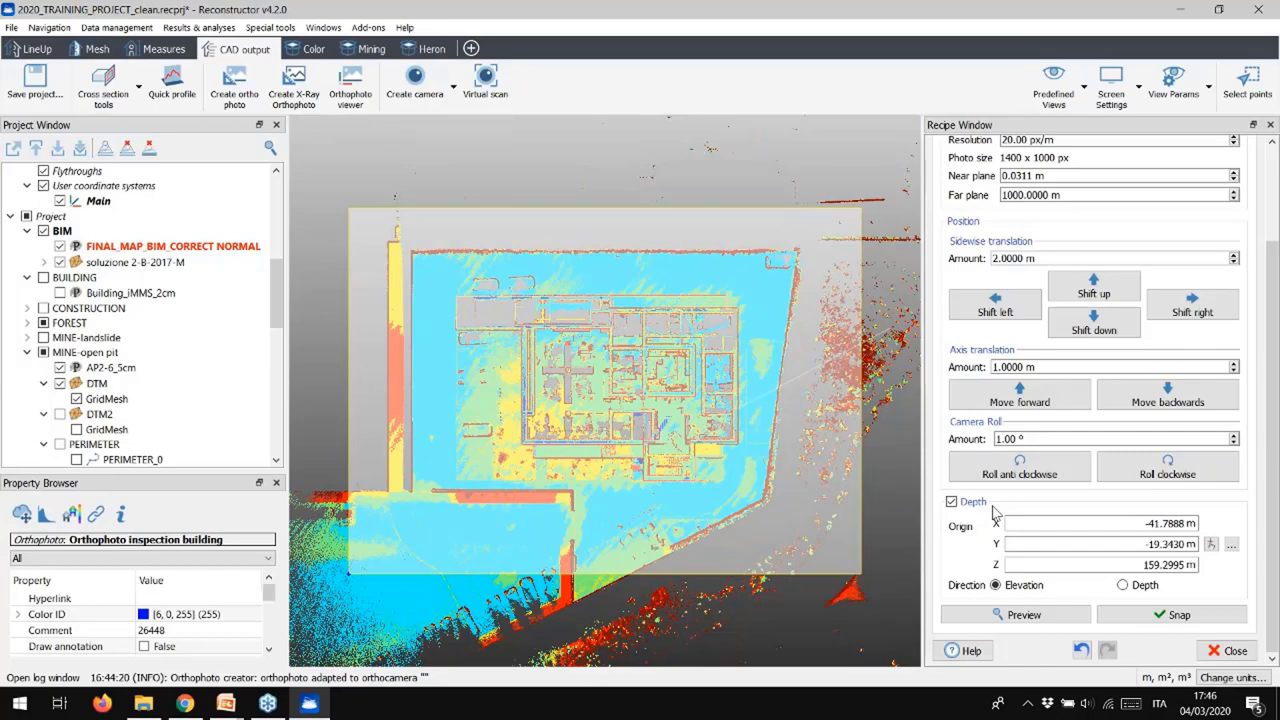
Colour the orthophoto by depth, snap the 1400 × 1000 px image, and open it in the viewer.
click(1123, 585)
click(1172, 615)
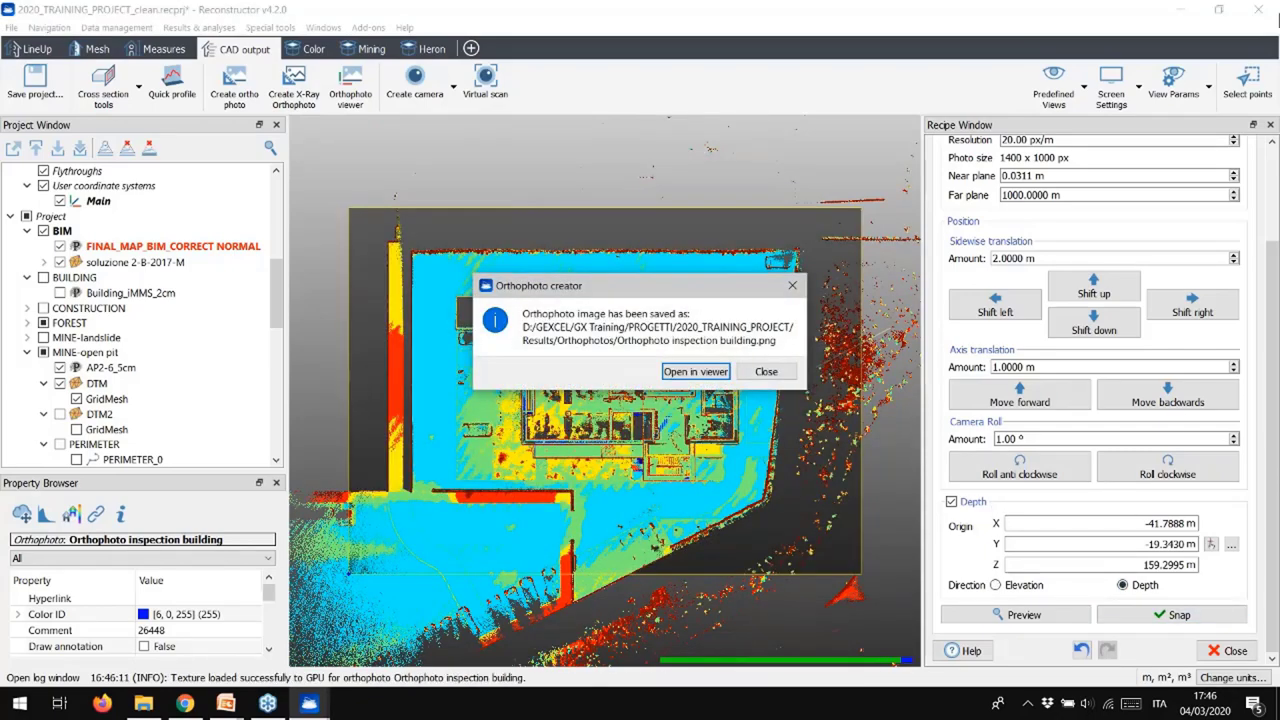
click(695, 371)
Maximize the viewer, read depths at two points near the top, and open Depth Grid parameters.
click(912, 142)
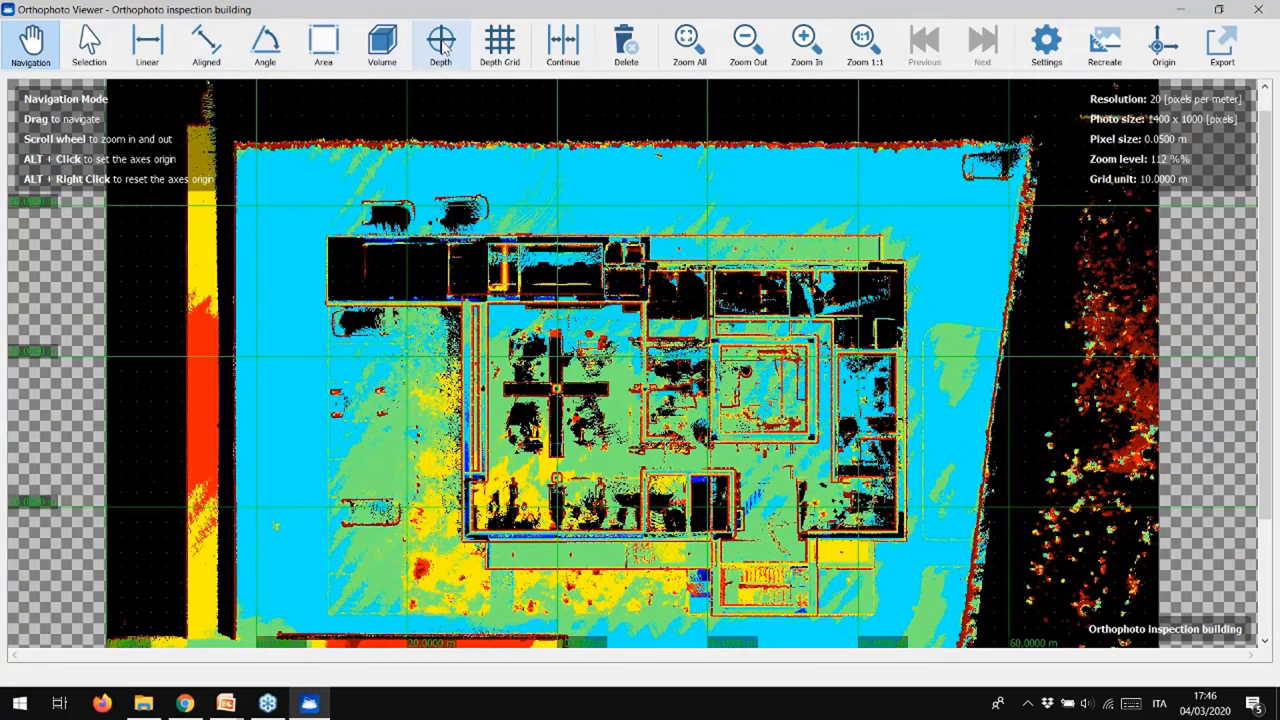
click(441, 45)
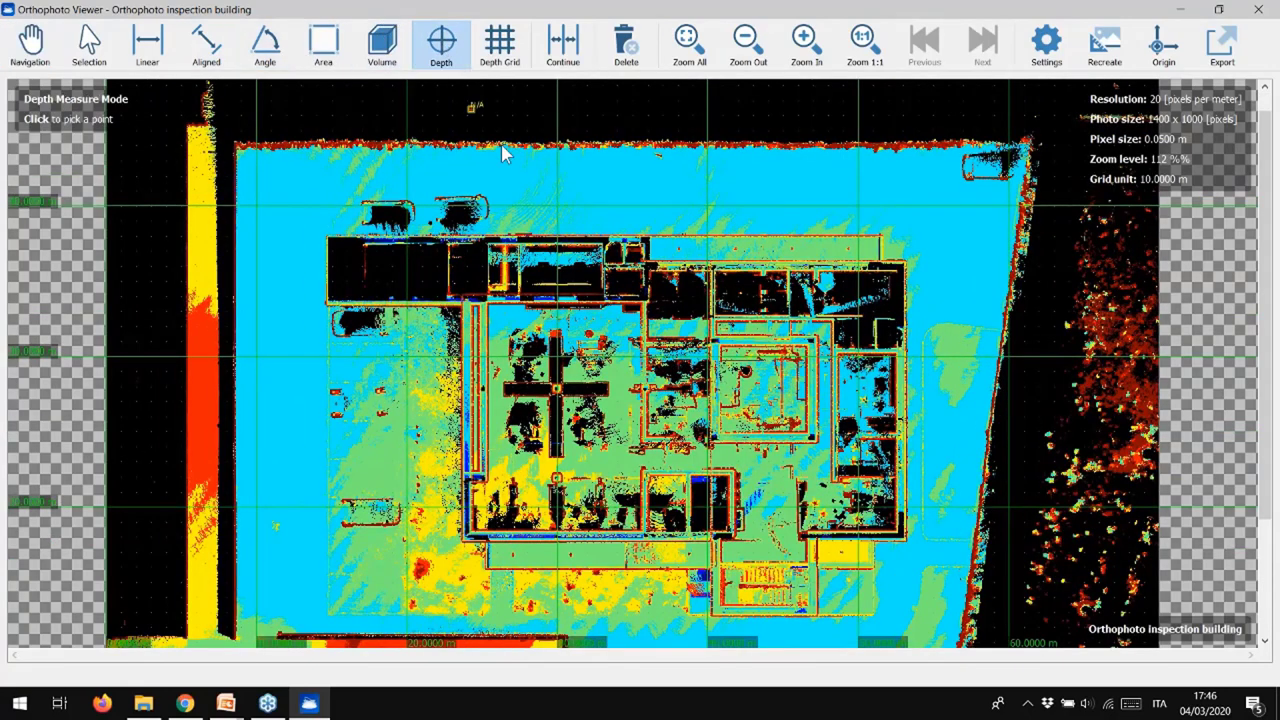
click(621, 185)
click(746, 184)
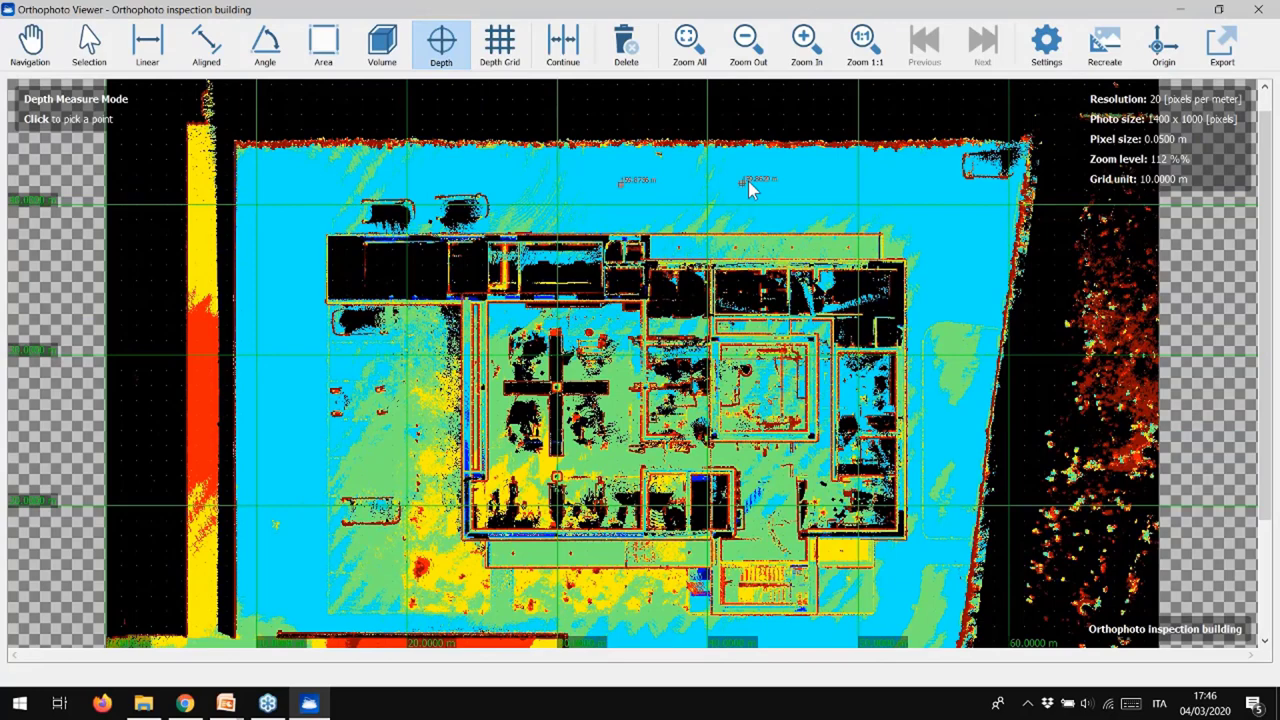
scroll(750, 190, up, 2)
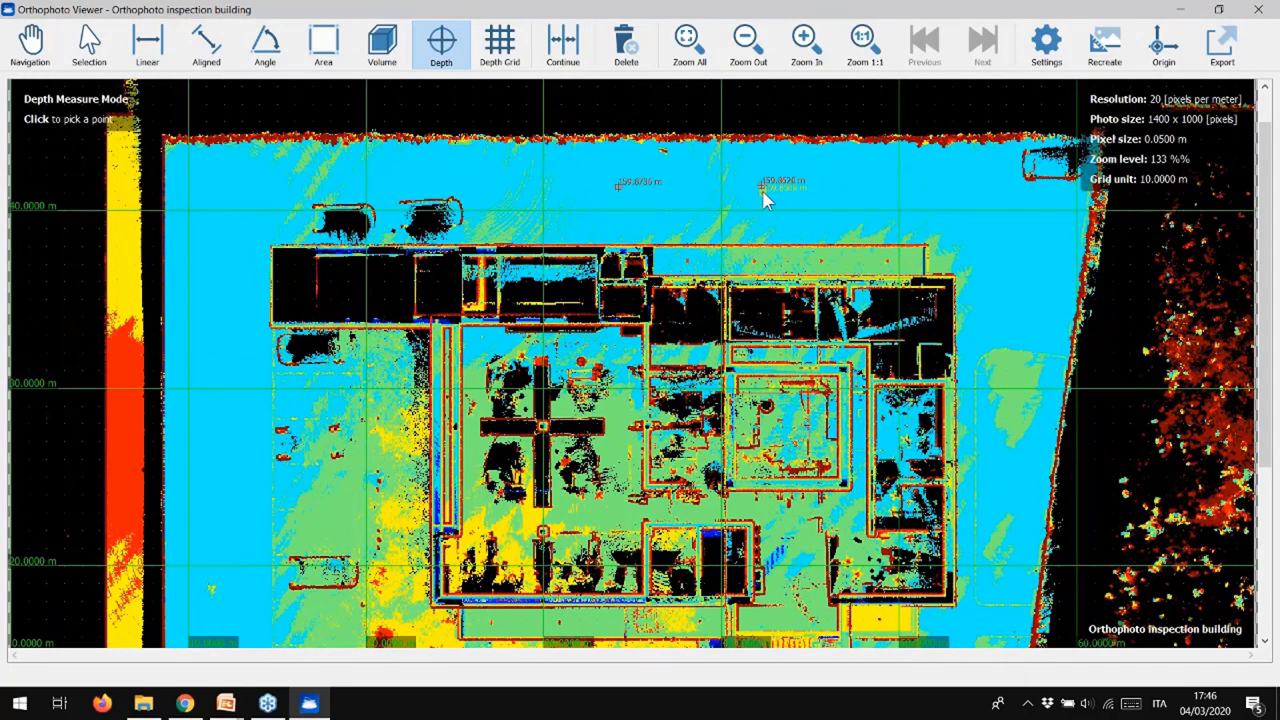
scroll(766, 194, down, 4)
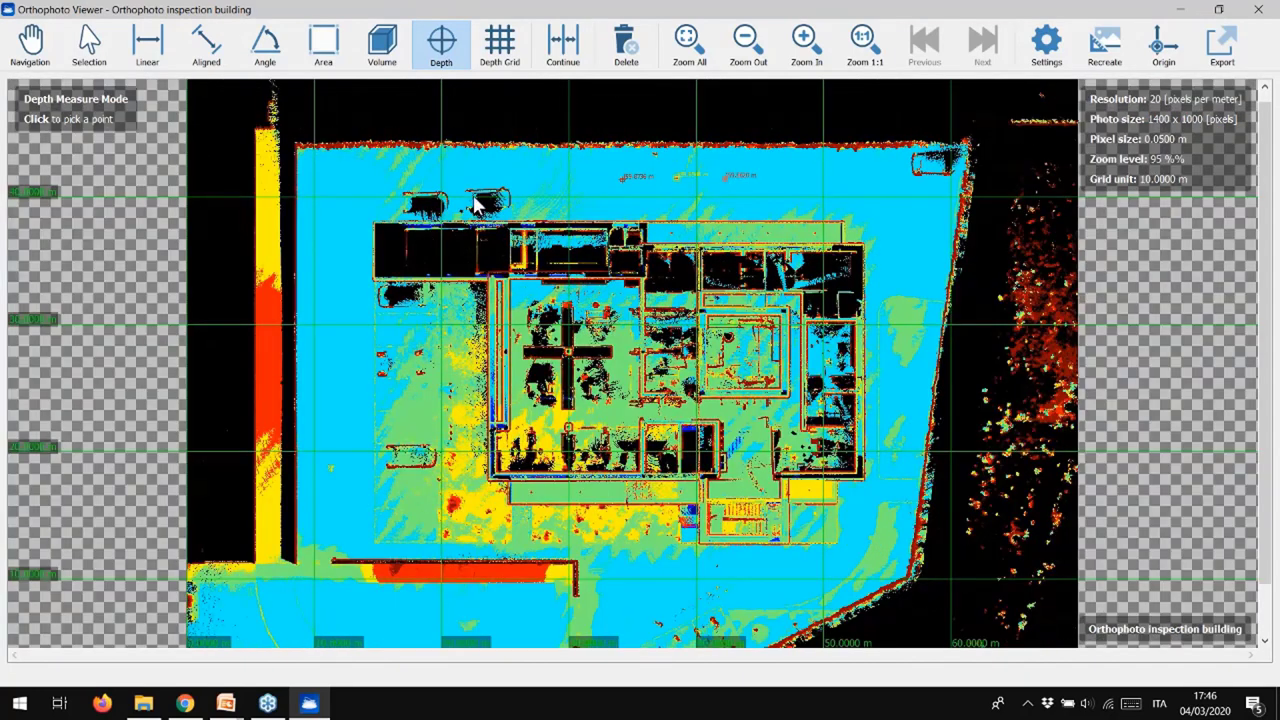
click(500, 45)
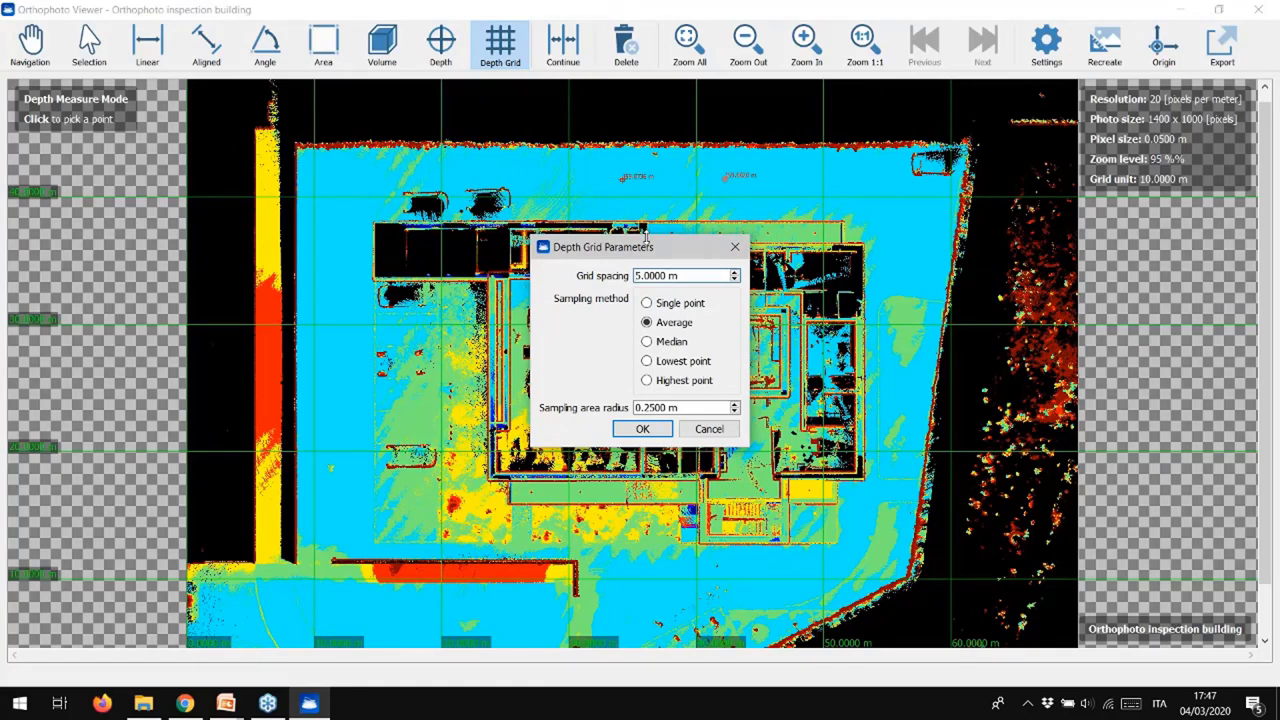
Place a 5 m Lowest point depth grid on the orthophoto and zoom in on its labels.
click(648, 364)
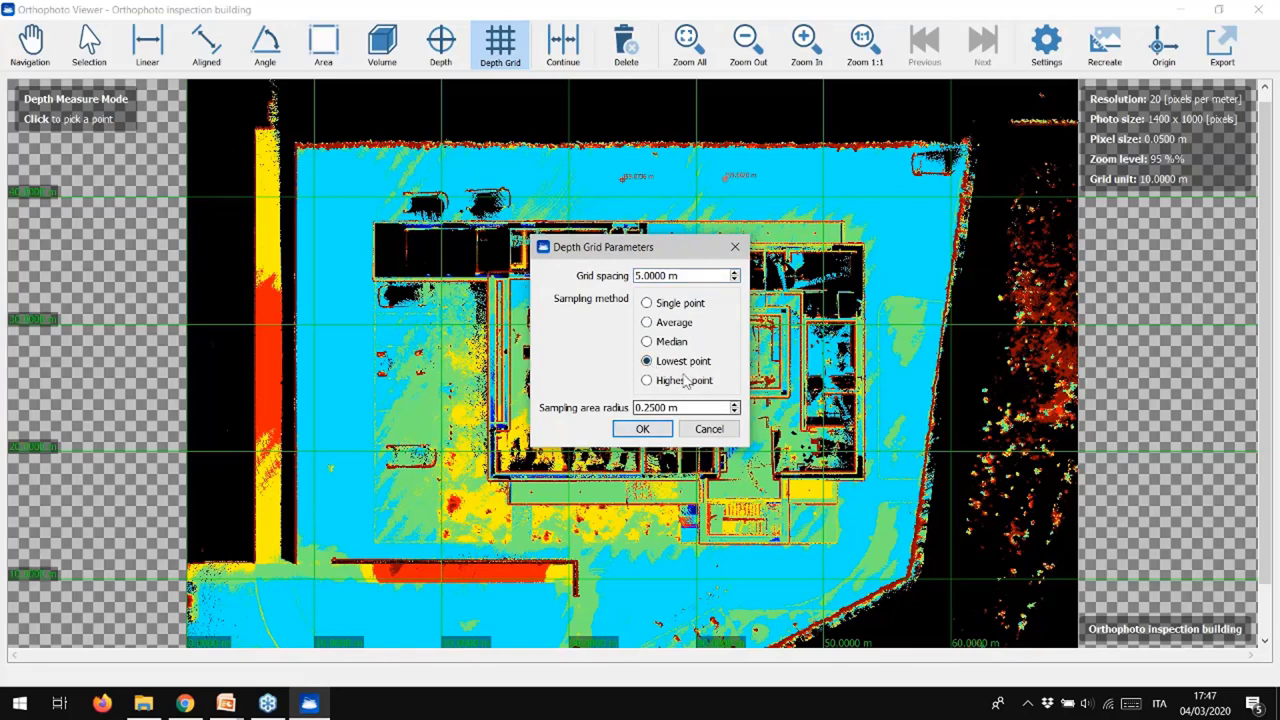
click(643, 429)
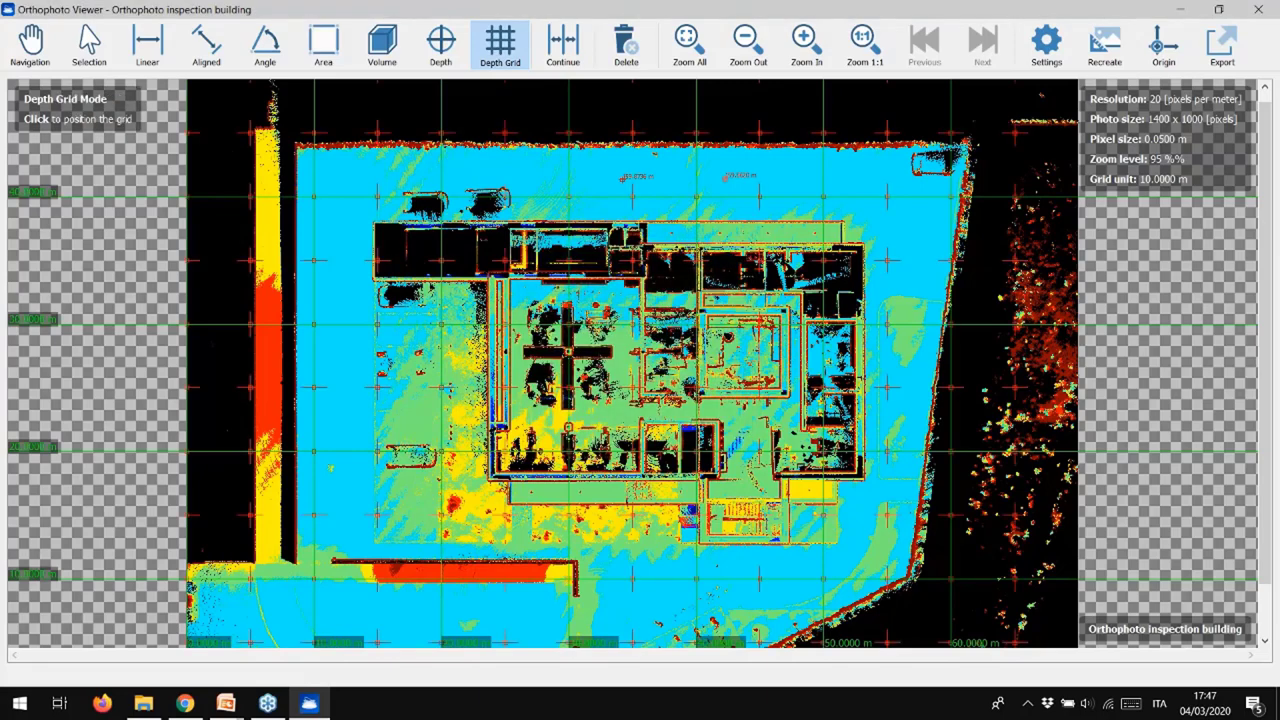
click(612, 478)
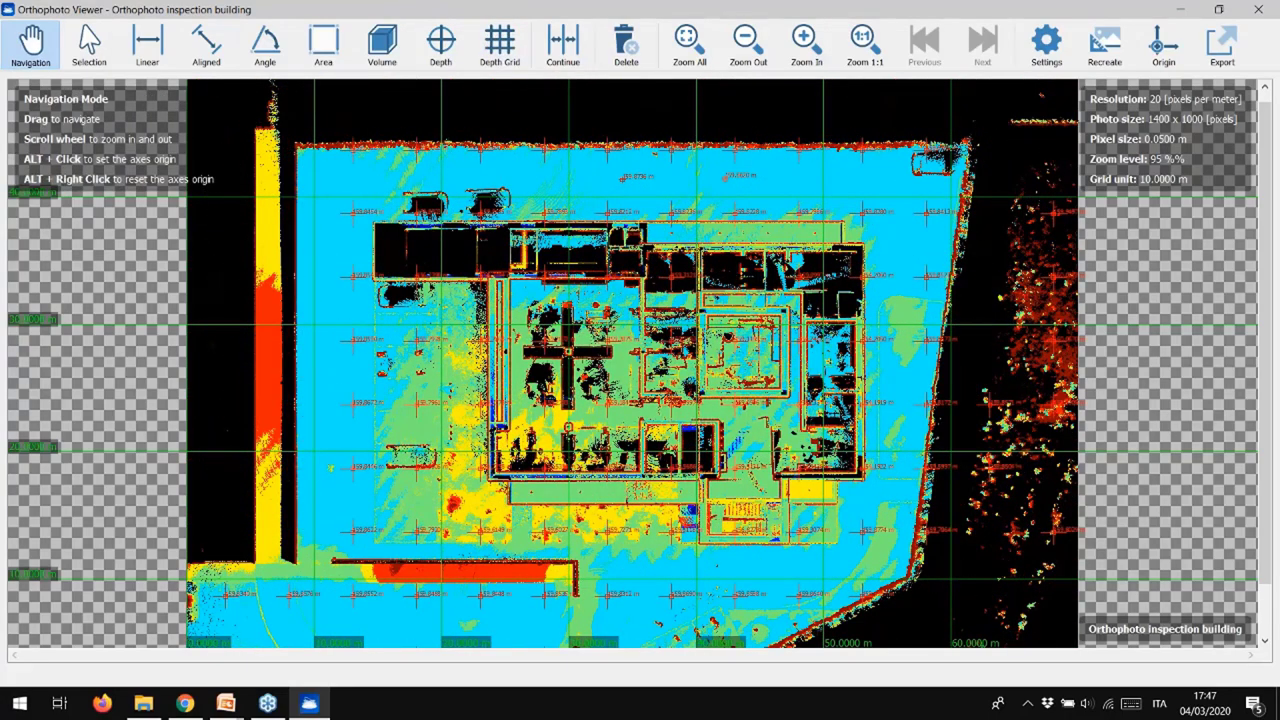
scroll(612, 280, up, 3)
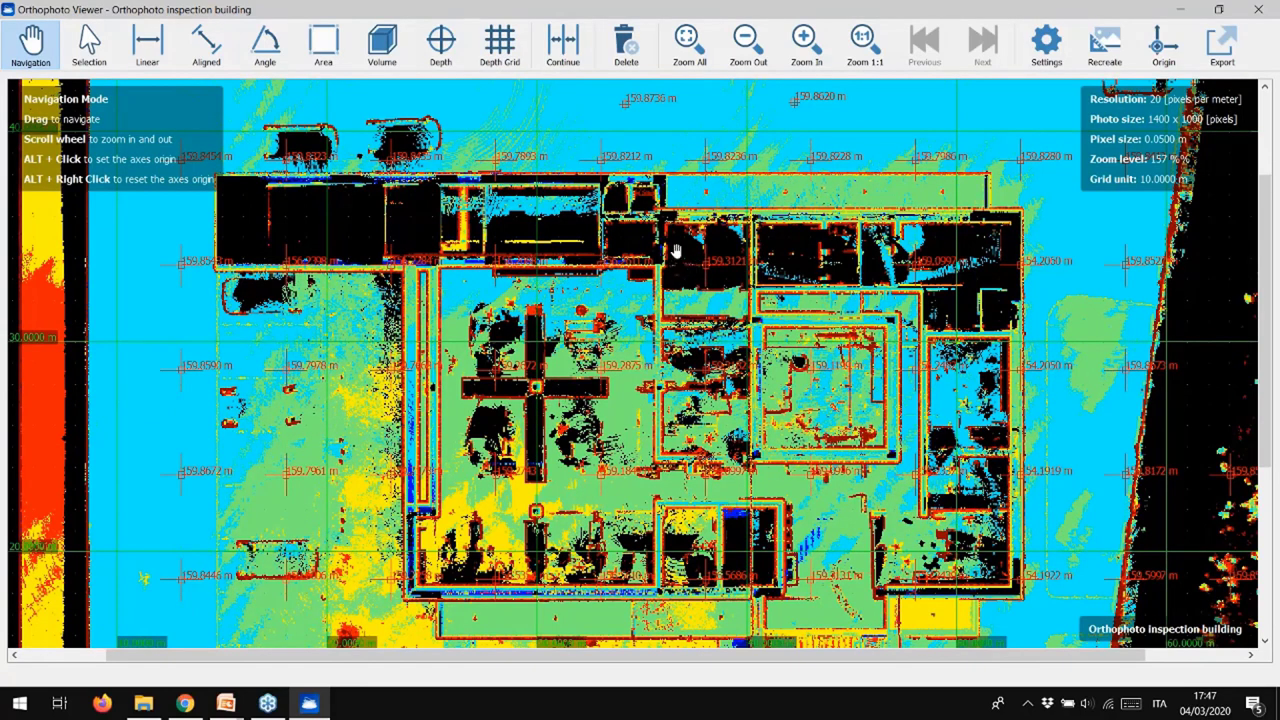
scroll(540, 157, down, 4)
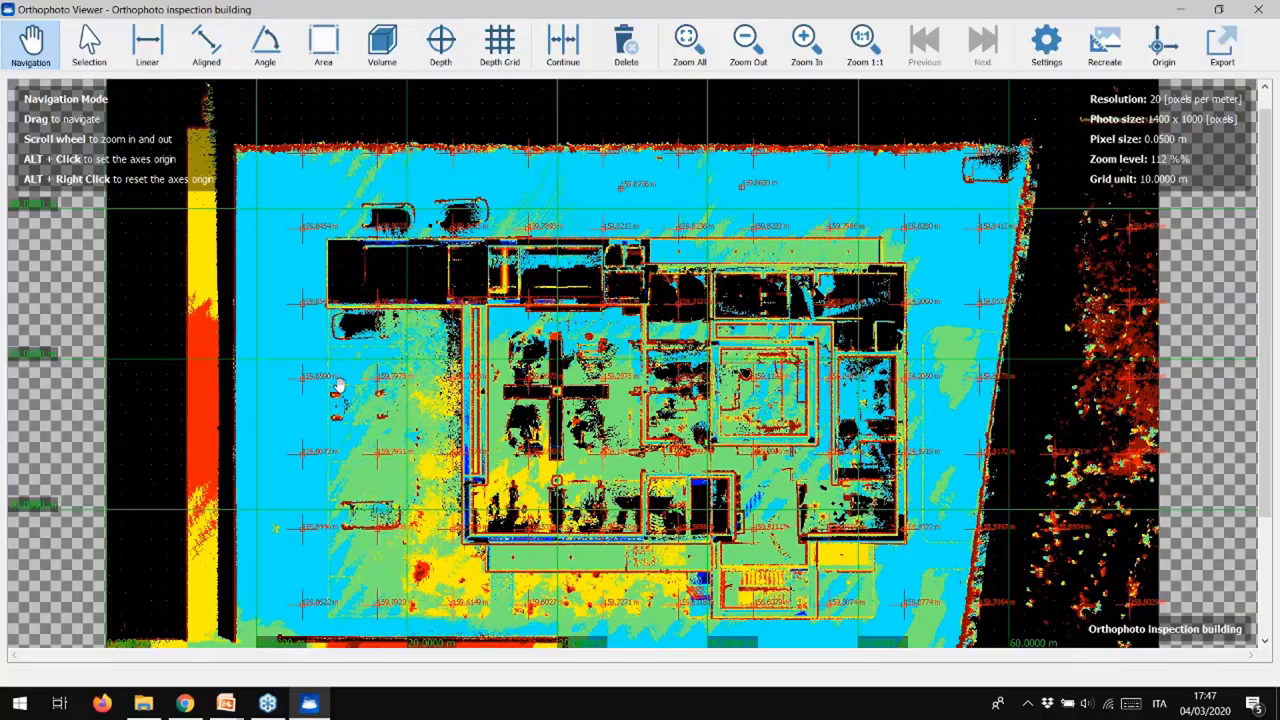
Close the Orthophoto Viewer and show the depth grid's actions, including Depth Grid -> Point Cloud.
click(1256, 12)
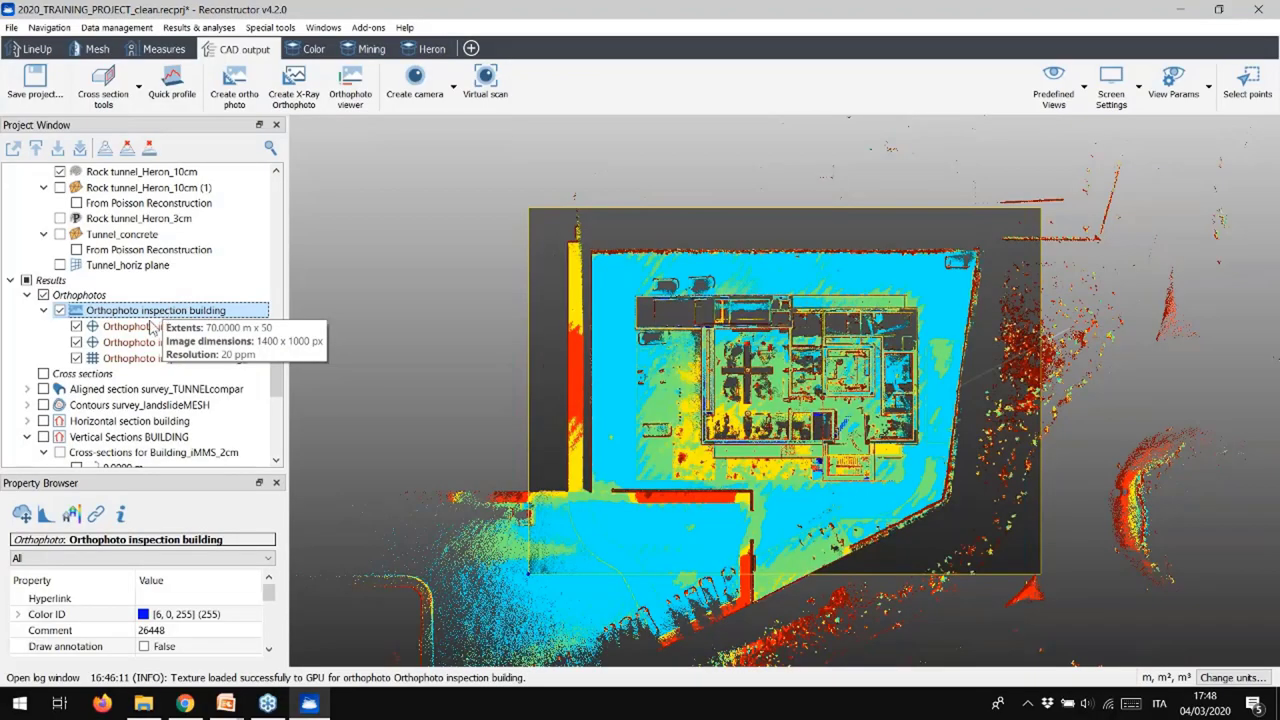
click(133, 359)
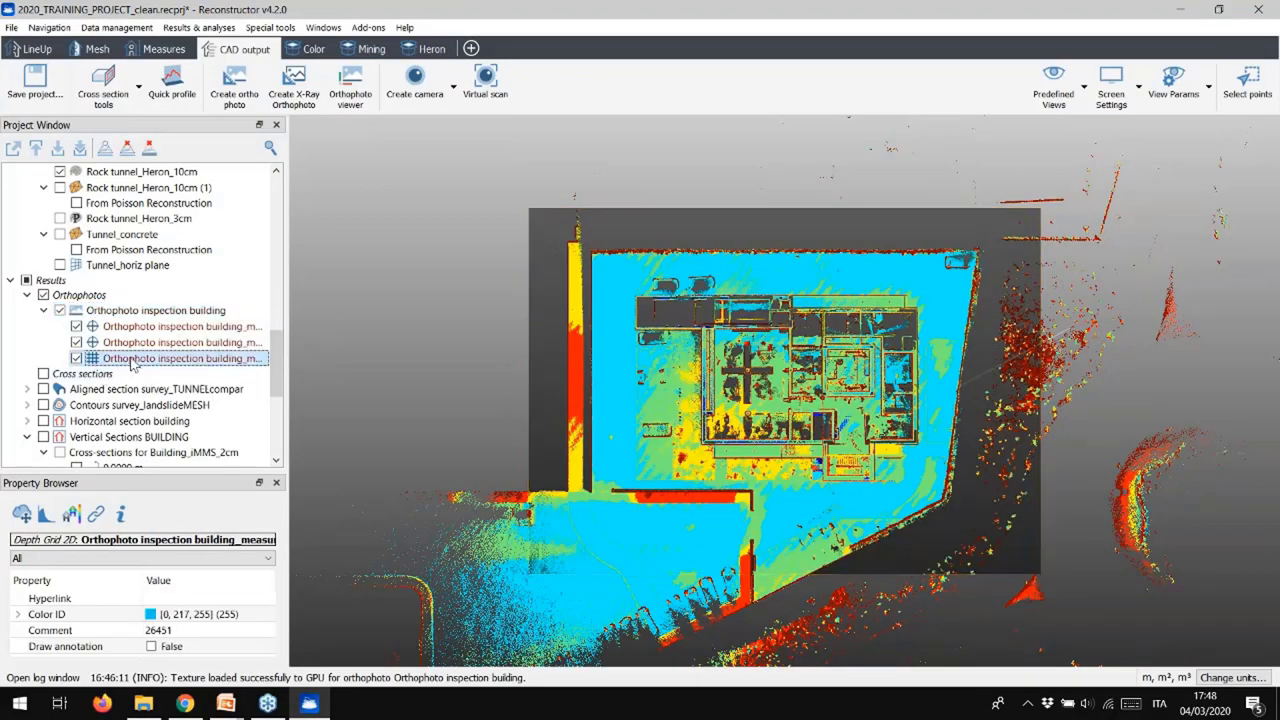
right_click(133, 362)
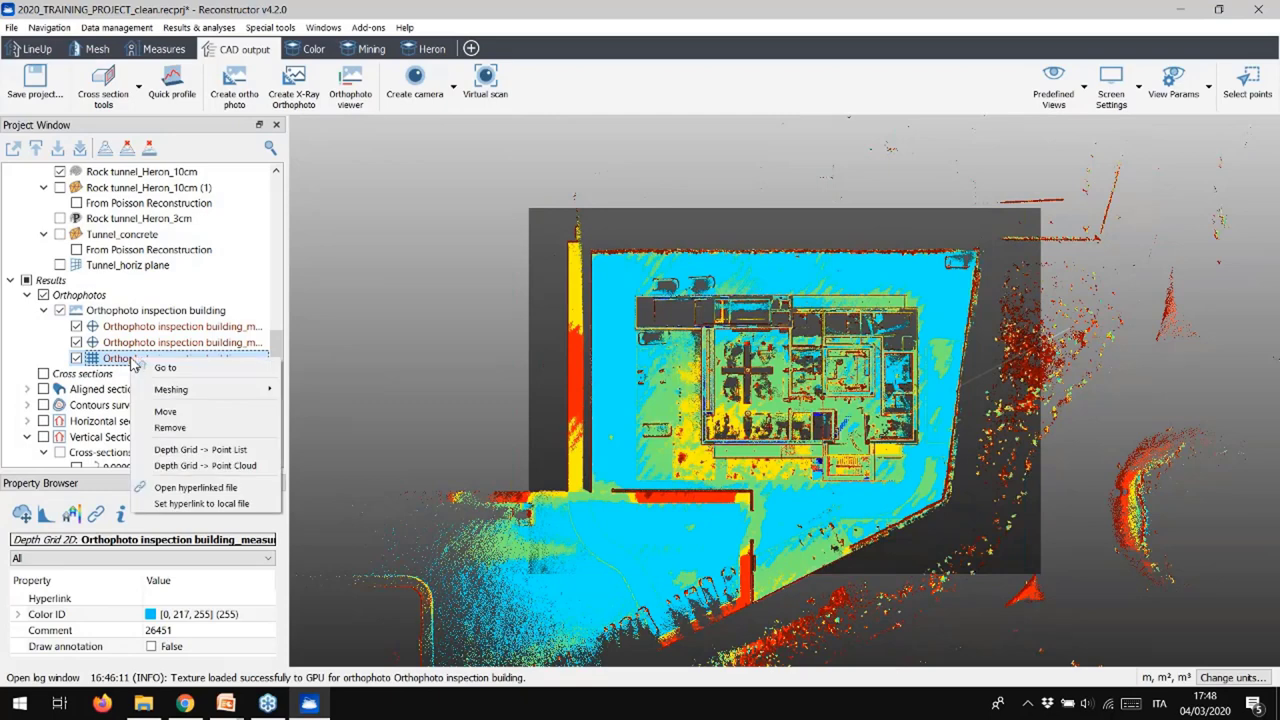